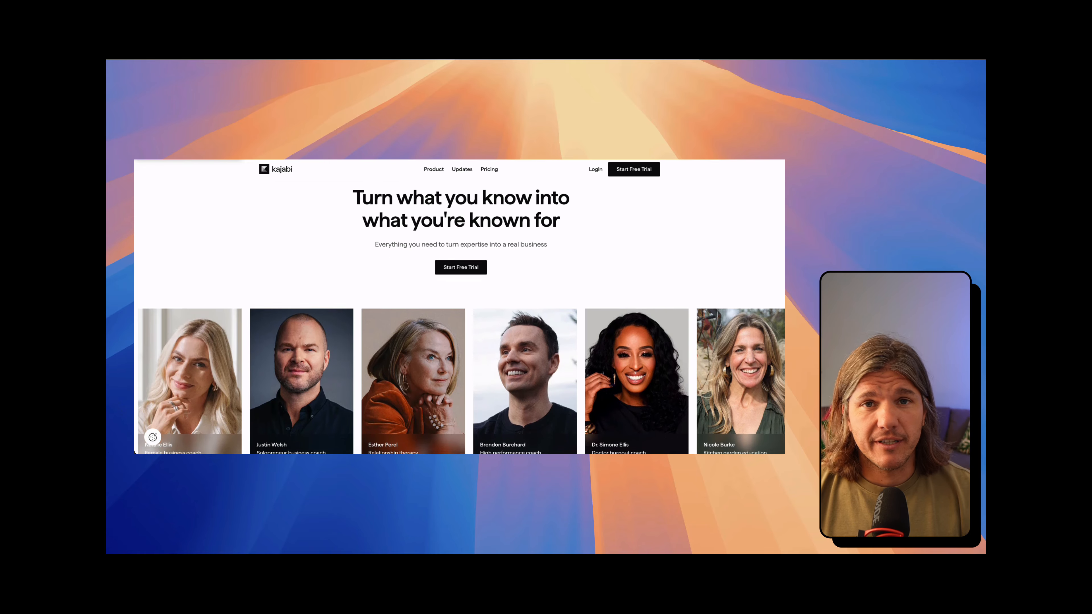
Step: Scroll through the Kajabi and Razorpay home pages, ending on the ₹90,000 Razorpay payment window
scroll(459, 307, "down", 3)
scroll(460, 307, "down", 5)
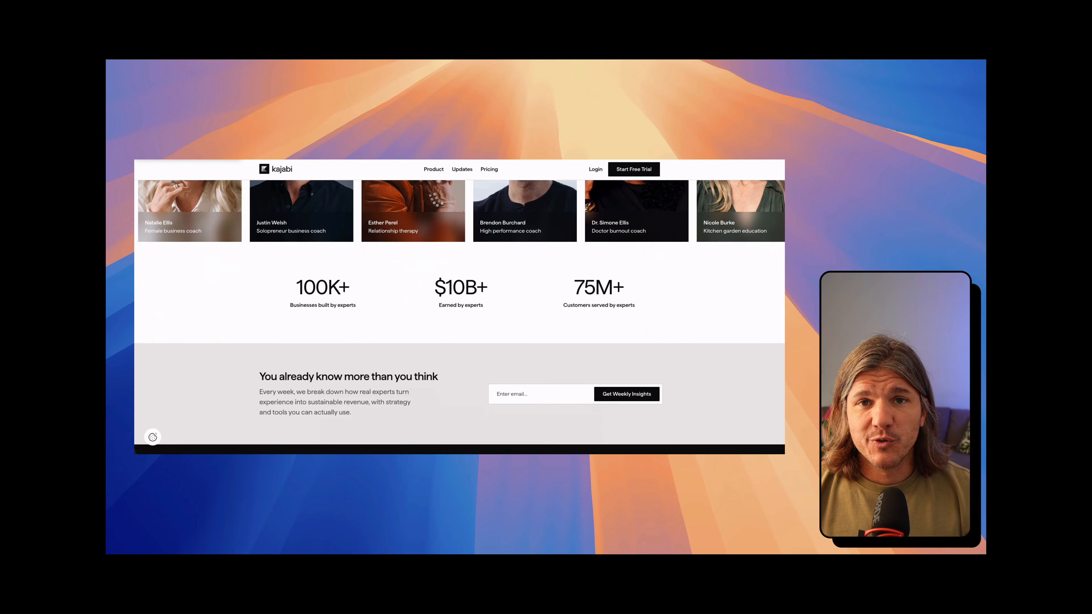
scroll(459, 307, "down", 2)
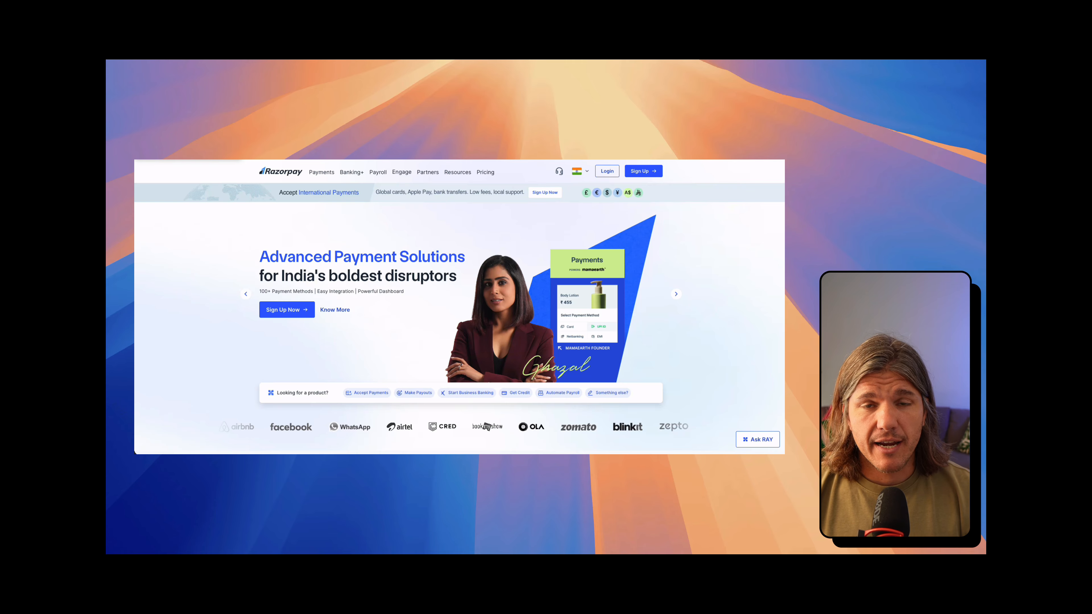
scroll(460, 307, "down", 5)
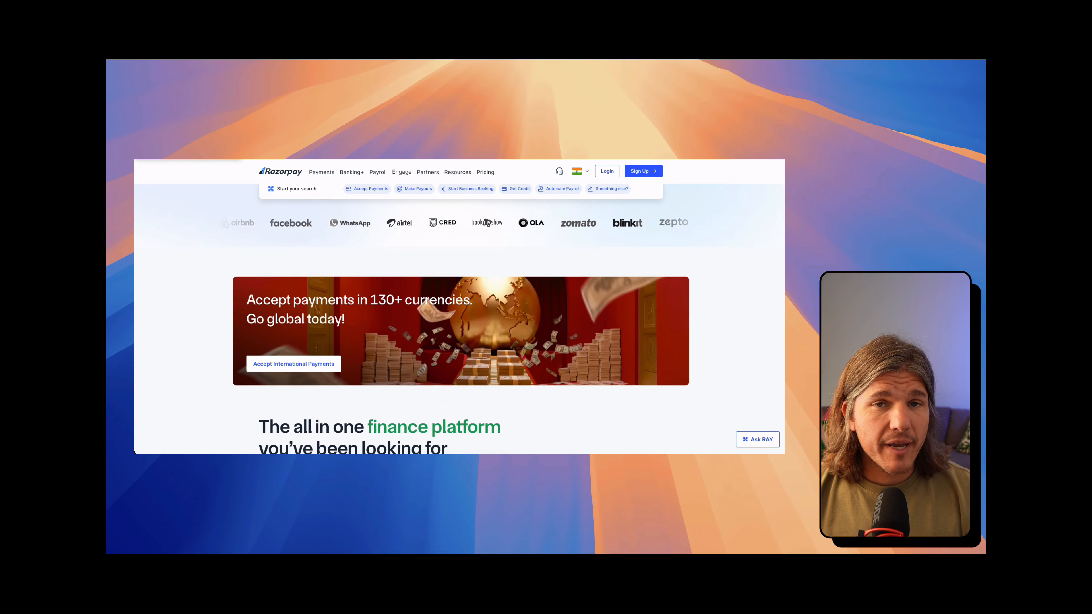
scroll(459, 307, "down", 2)
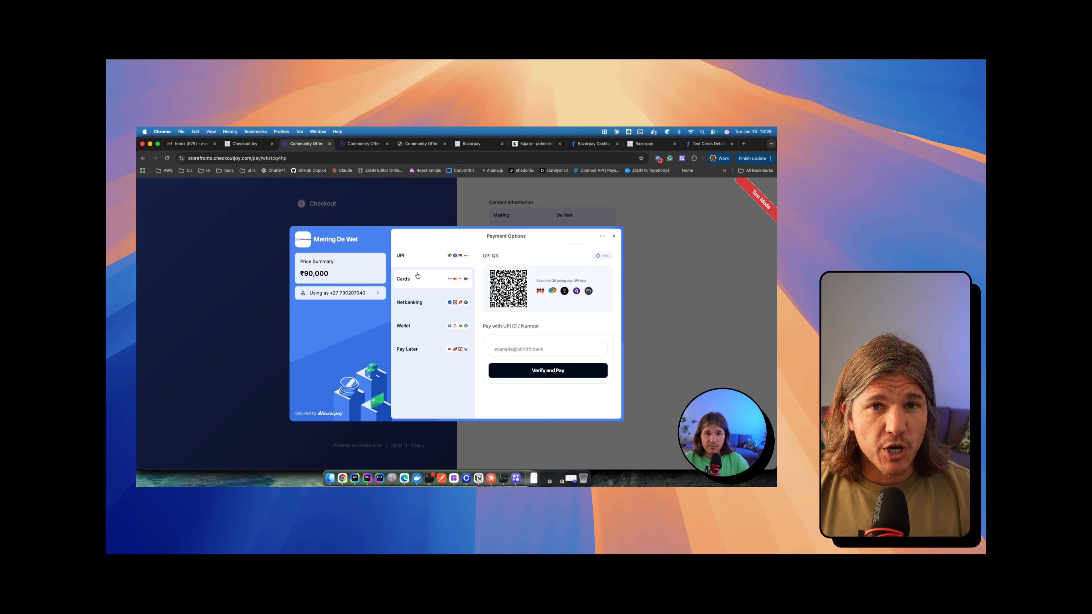
Step: Switch the Razorpay checkout to card payment and browse Razorpay's test card details docs
left_click(417, 277)
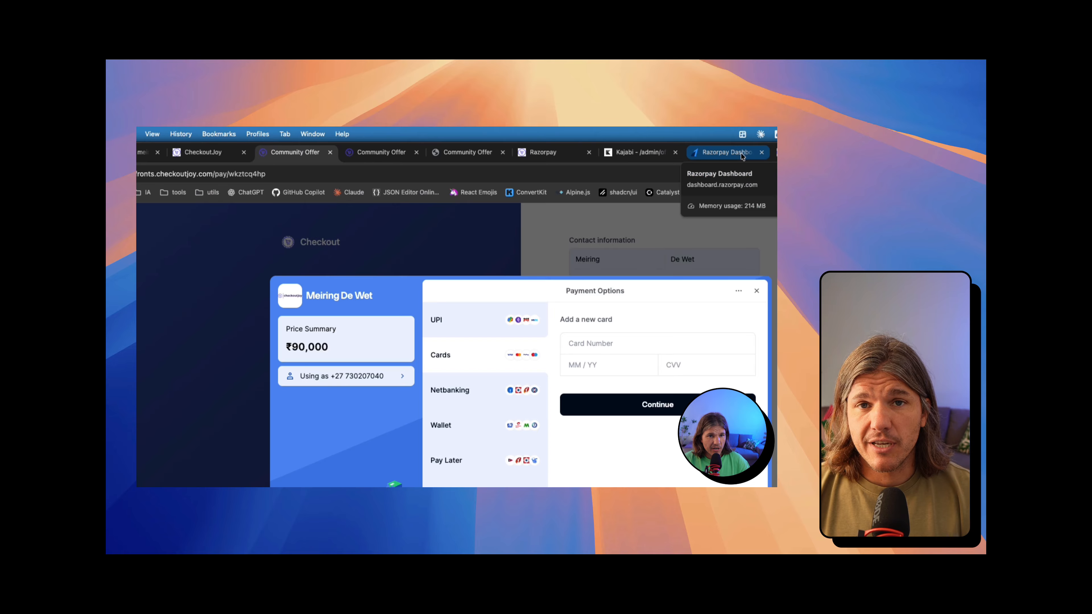
left_click(775, 152)
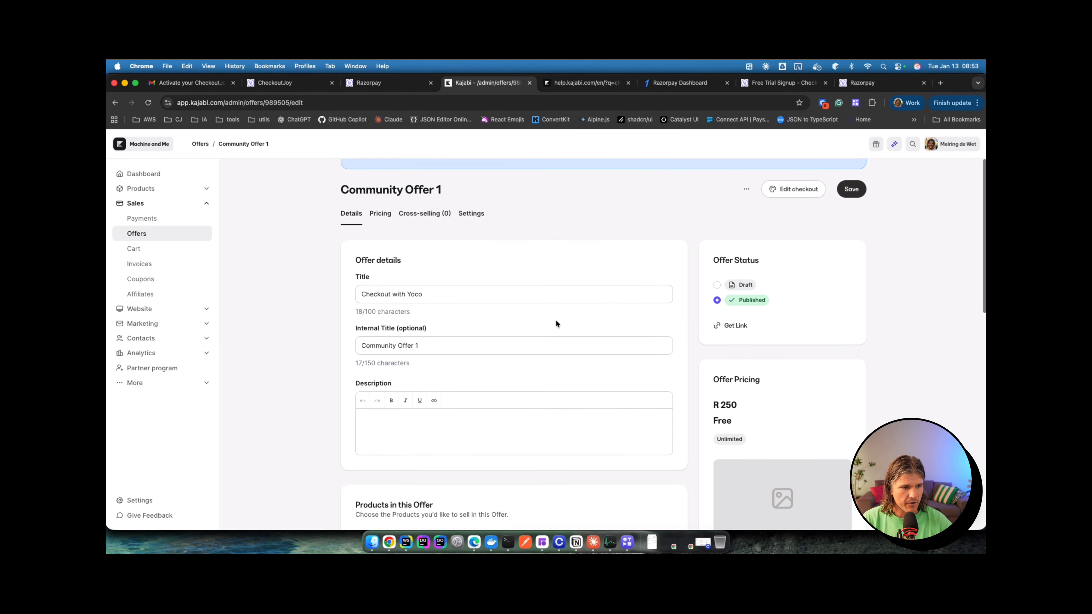
scroll(555, 323, "down", 2)
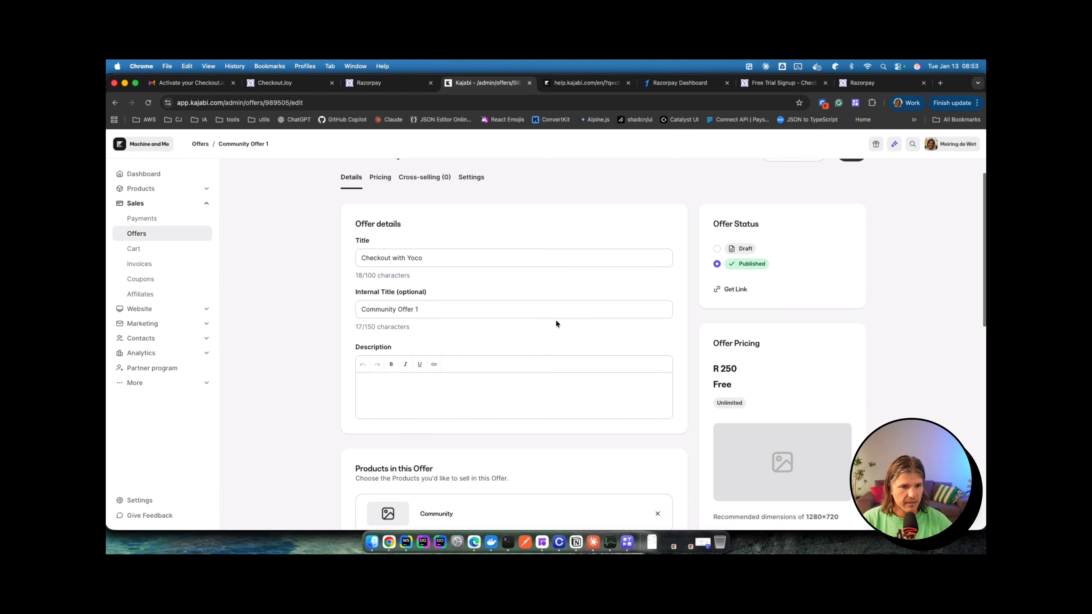
scroll(556, 323, "down", 4)
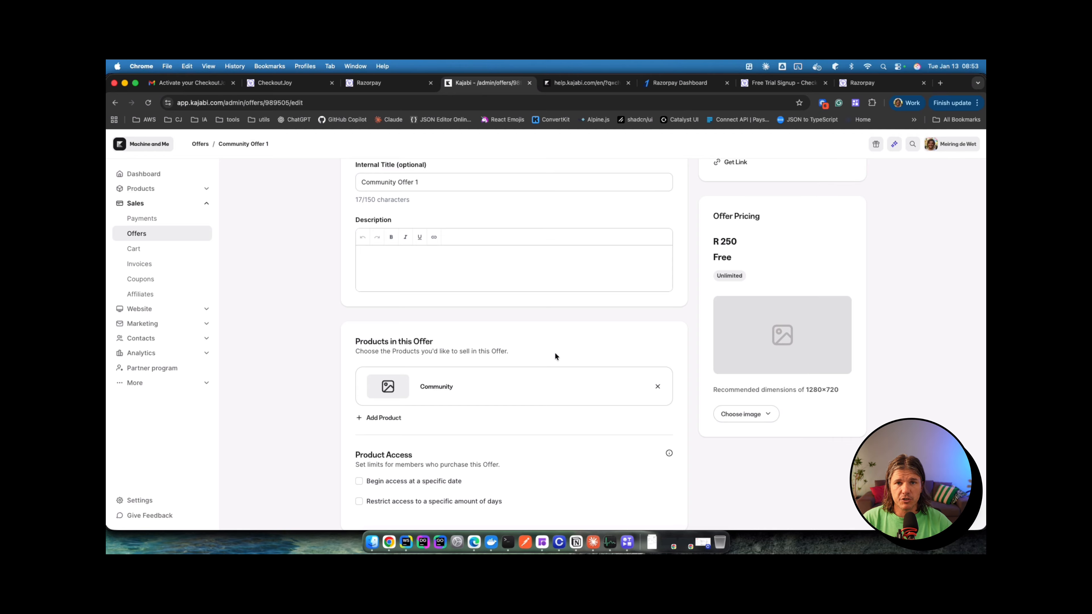
scroll(591, 271, "up", 10)
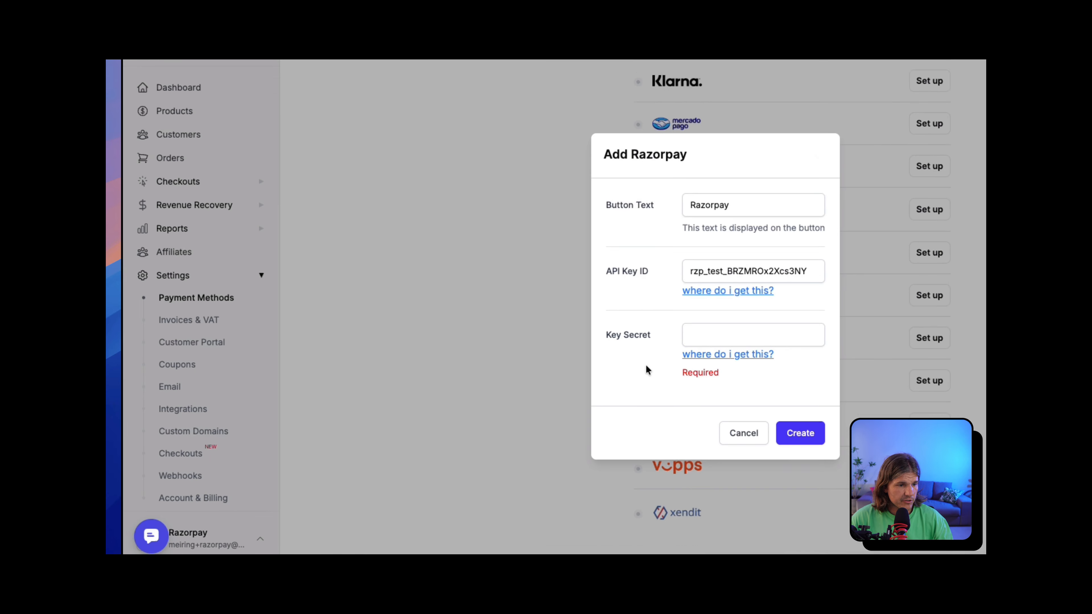
Step: Fill the Key Secret from the autofill suggestion and create the Razorpay payment method
left_click(726, 474)
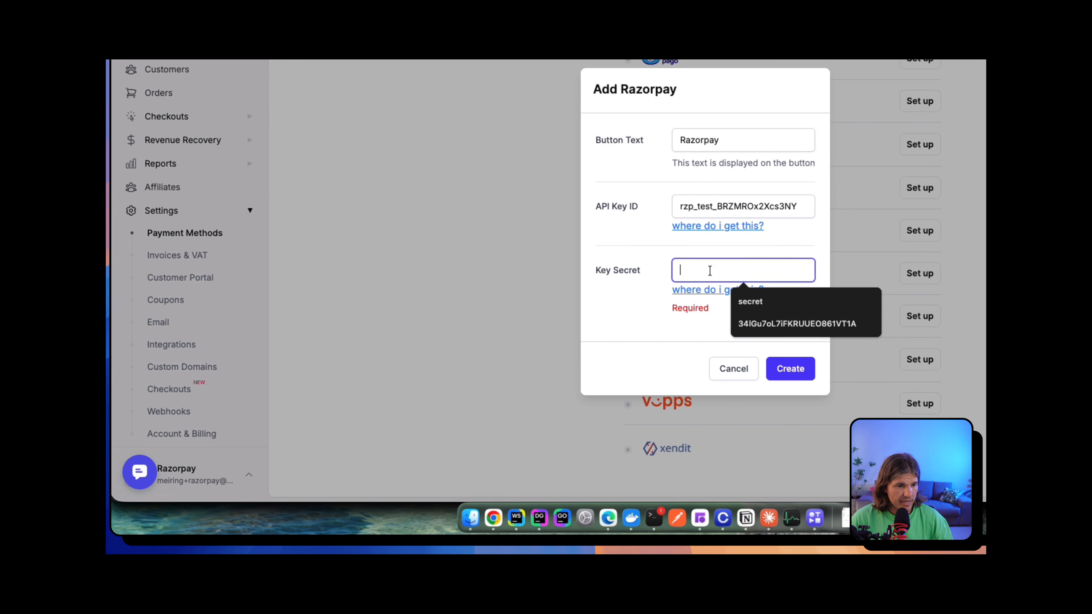
key("Down")
key("Return")
left_click(798, 351)
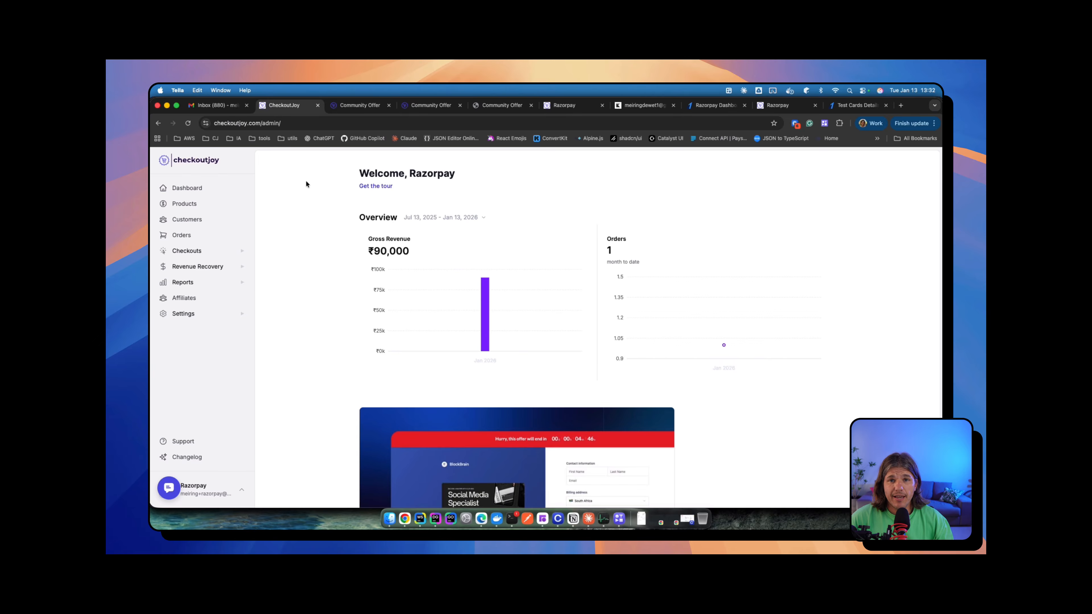
Step: Start Razorpay setup under Settings > Payment Methods, then switch to the Razorpay dashboard
left_click(210, 315)
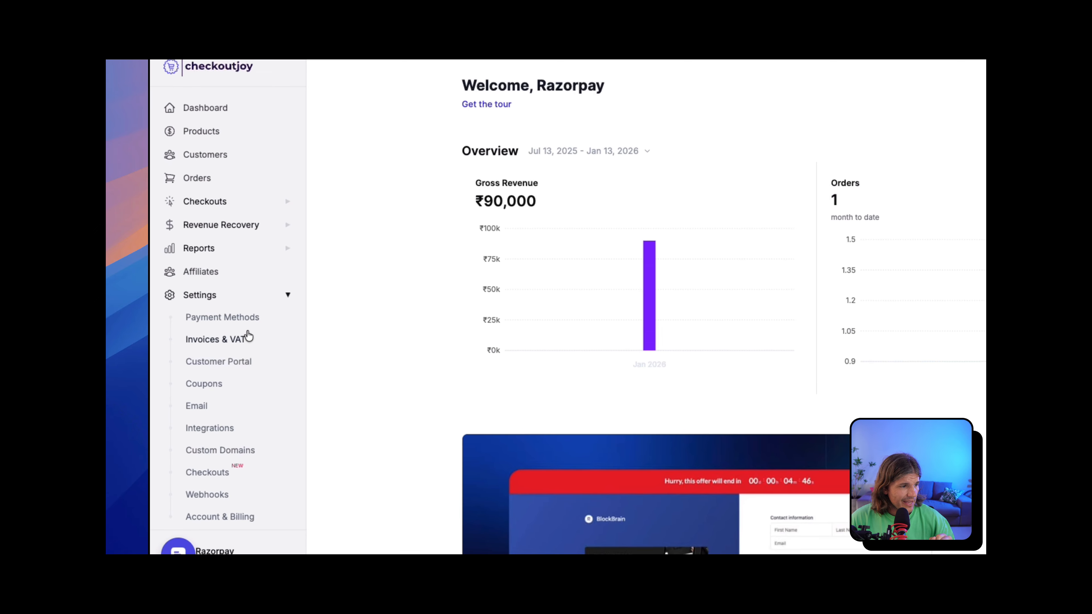
left_click(231, 322)
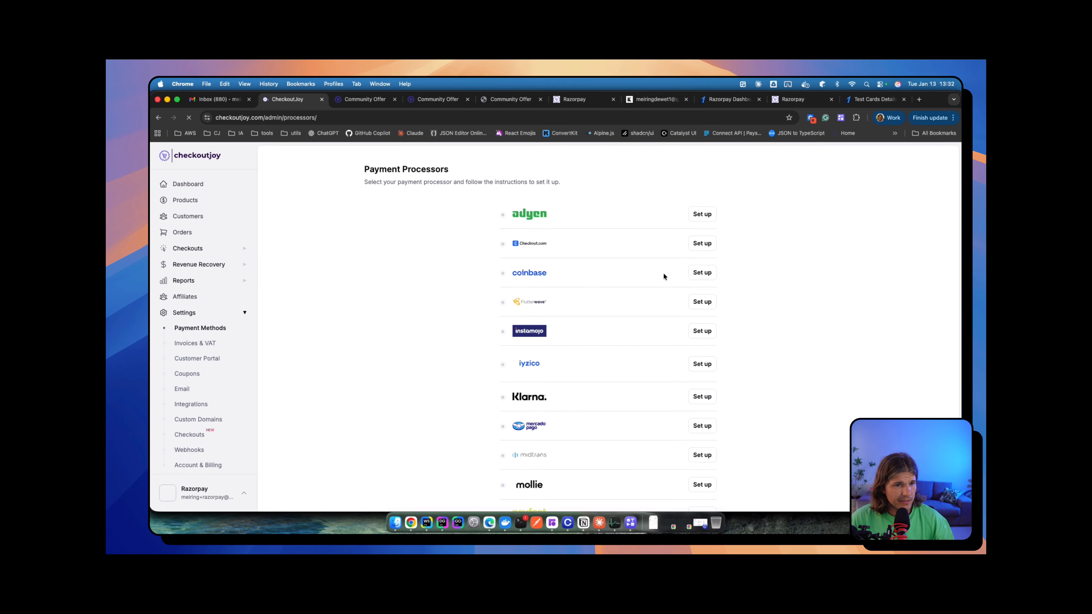
scroll(658, 275, "down", 5)
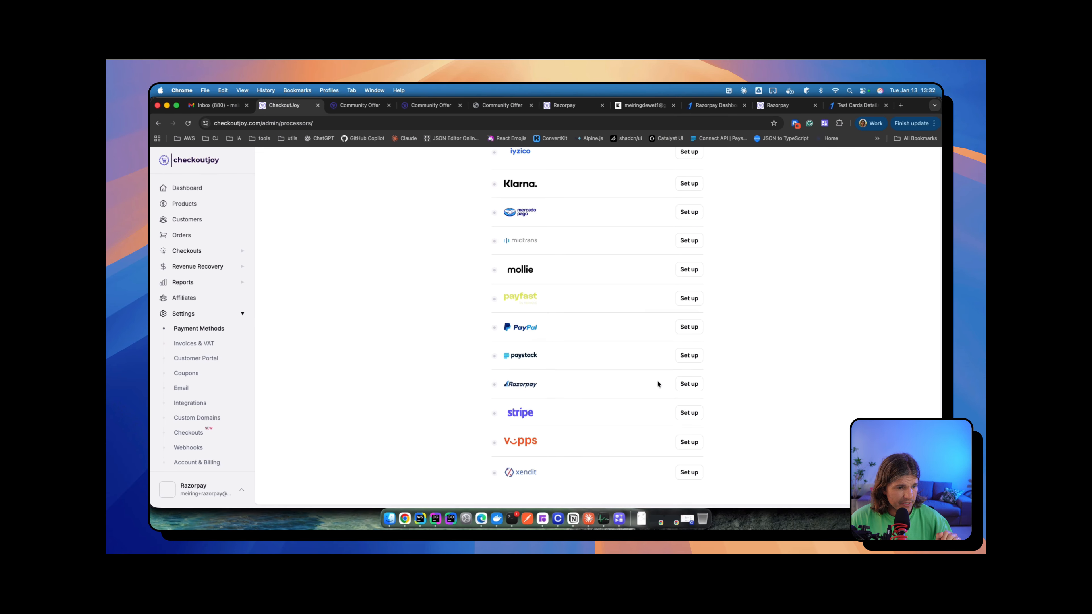
left_click(685, 384)
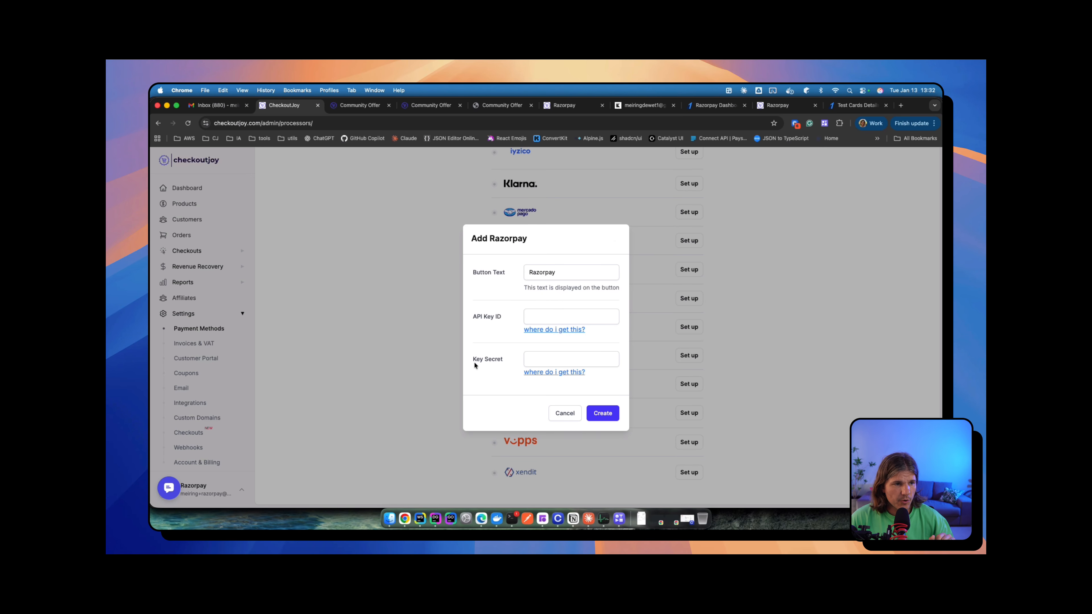
left_click(726, 111)
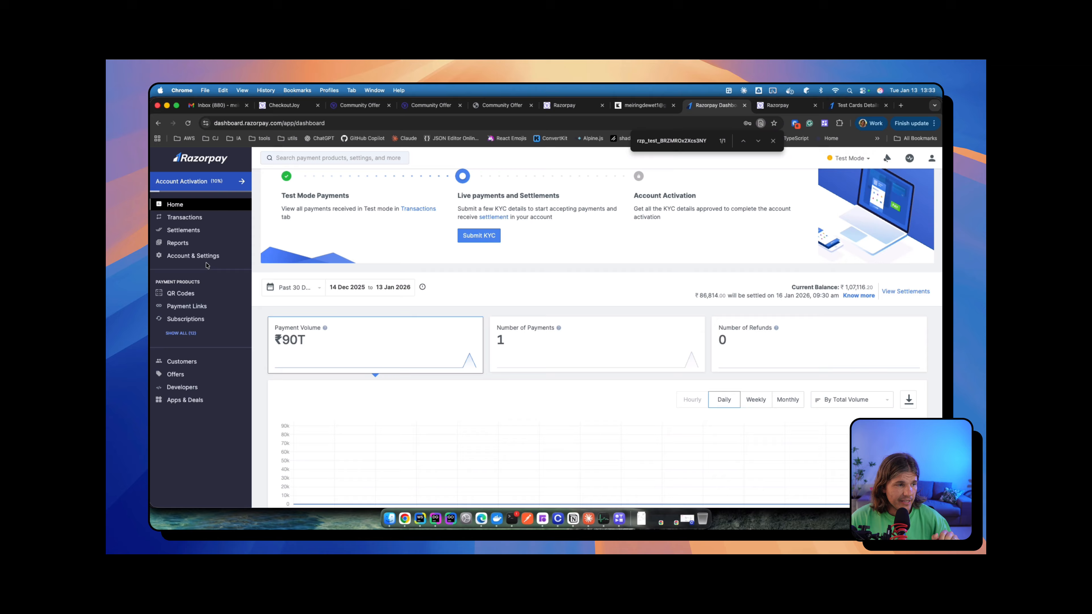
Step: Go to Account & Settings > API keys and copy the test-mode API key ID
left_click(202, 259)
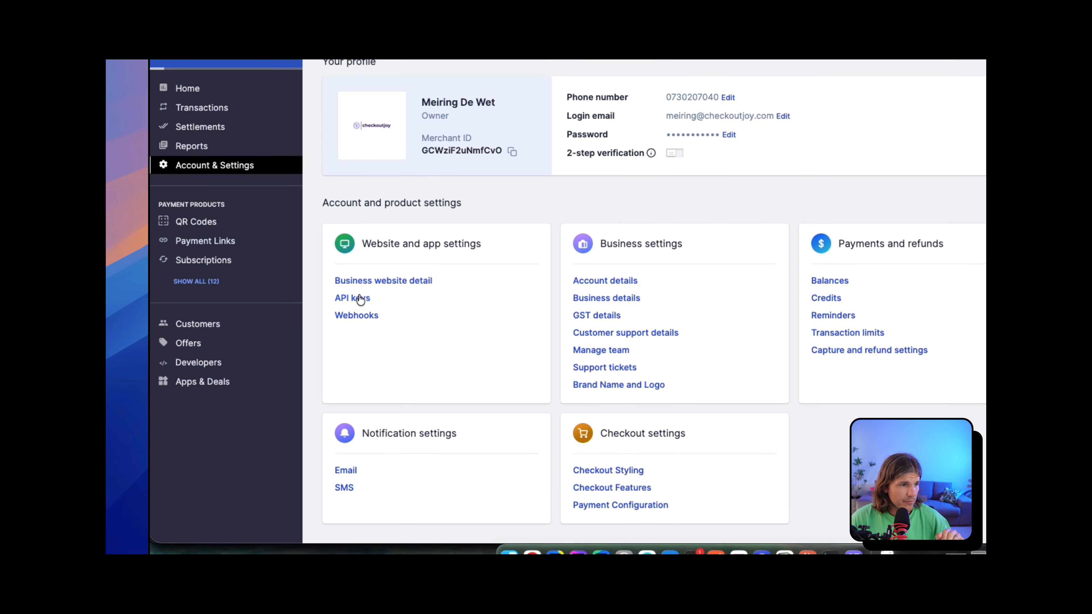
left_click(358, 474)
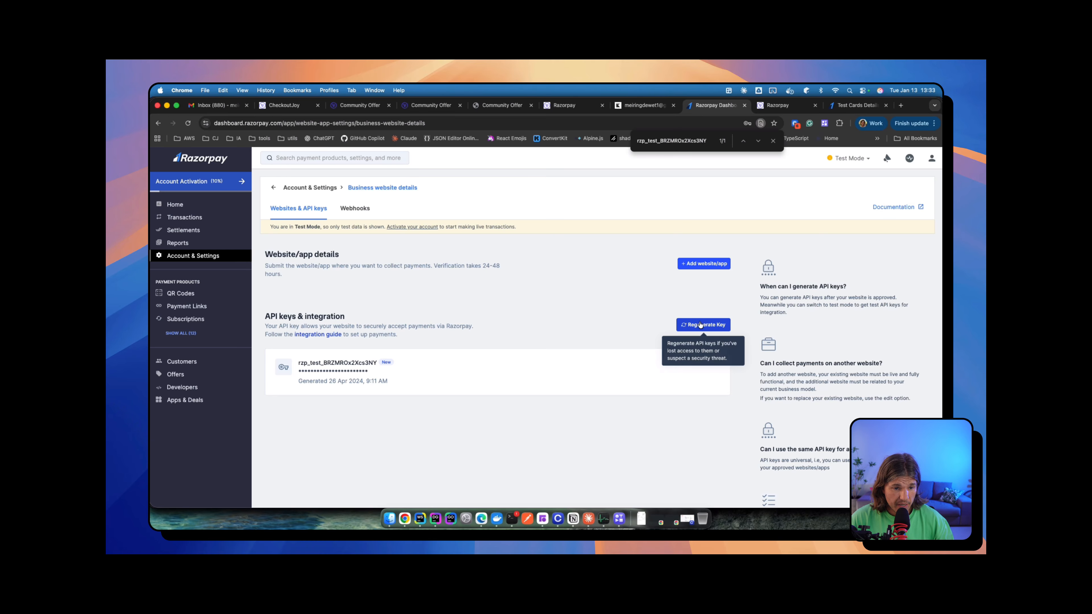
double_click(312, 364)
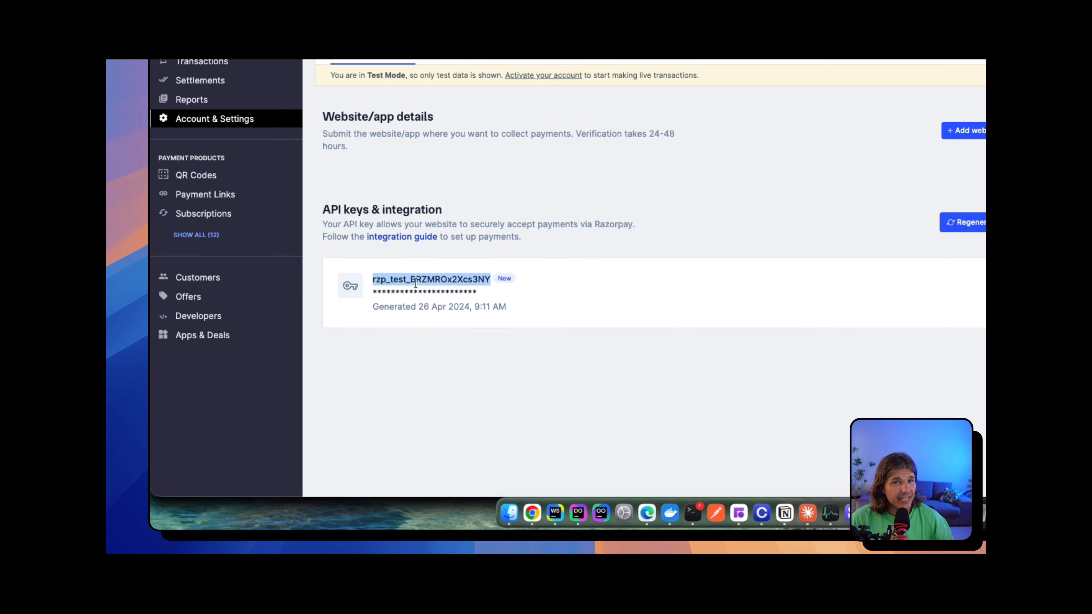
key("super+f")
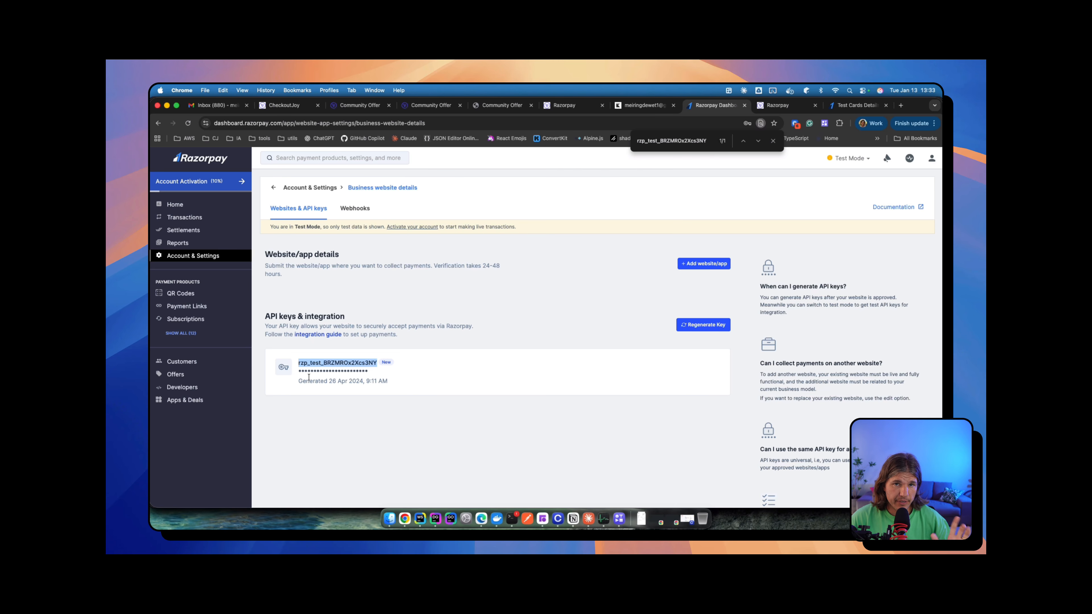
left_click(395, 372)
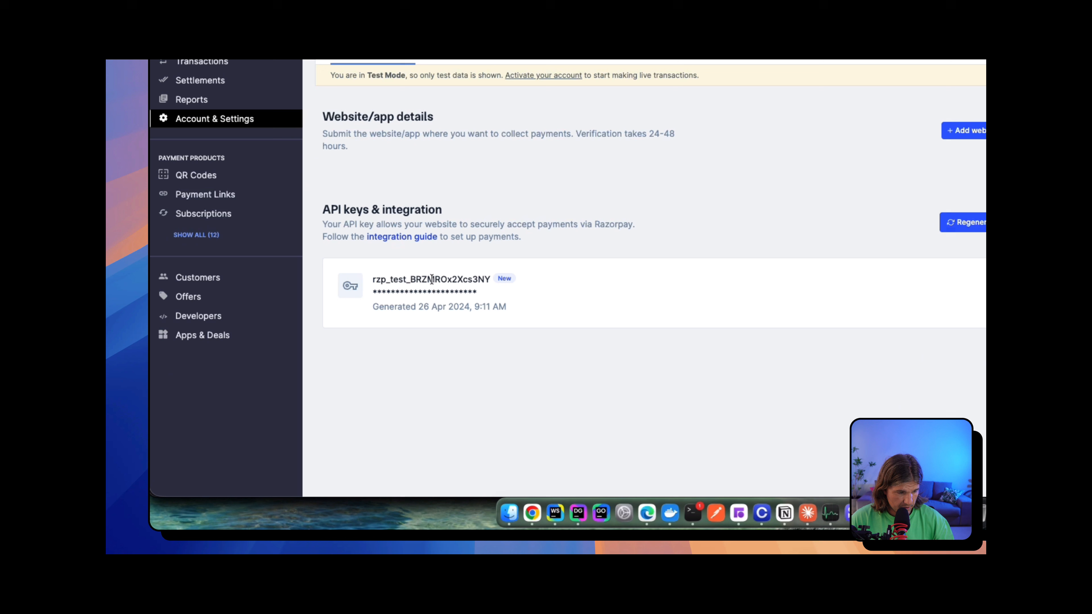
double_click(432, 281)
key("super+c")
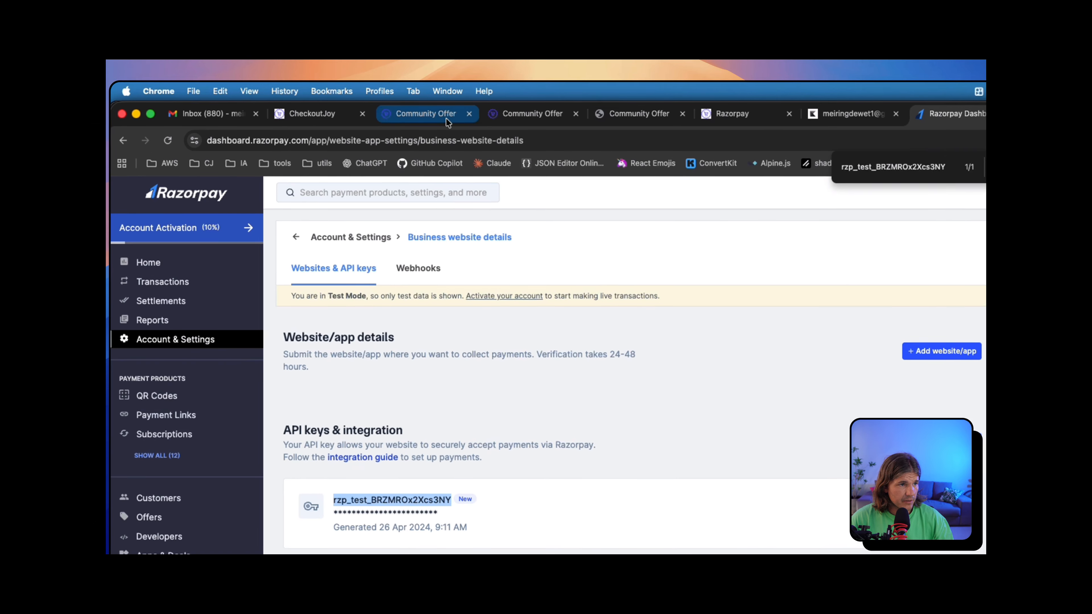
Step: Paste the copied test key ID into the API Key ID field of the Add Razorpay form
left_click(445, 120)
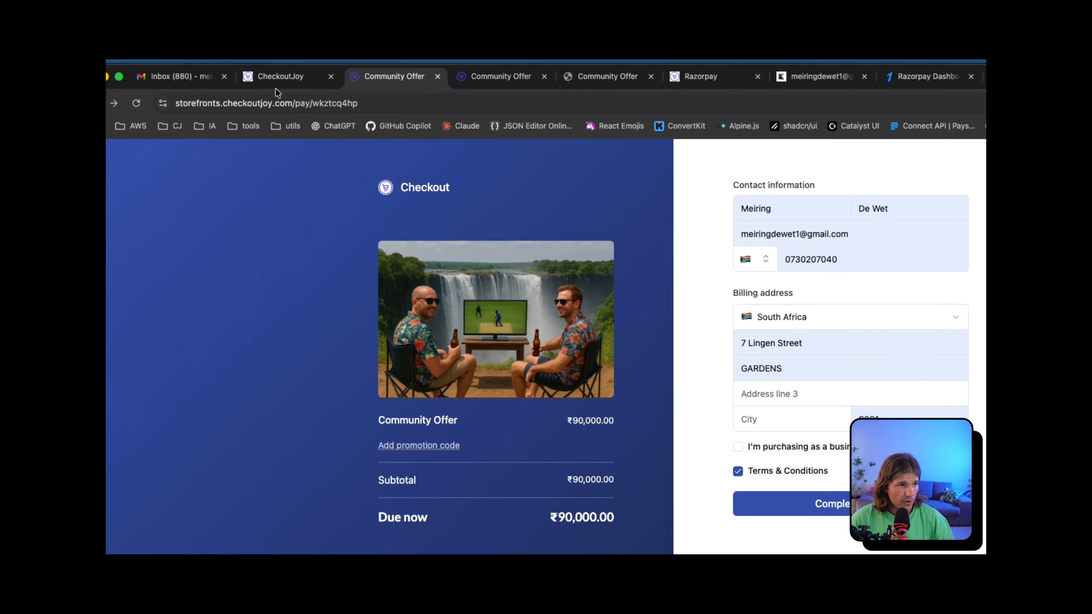
left_click(276, 77)
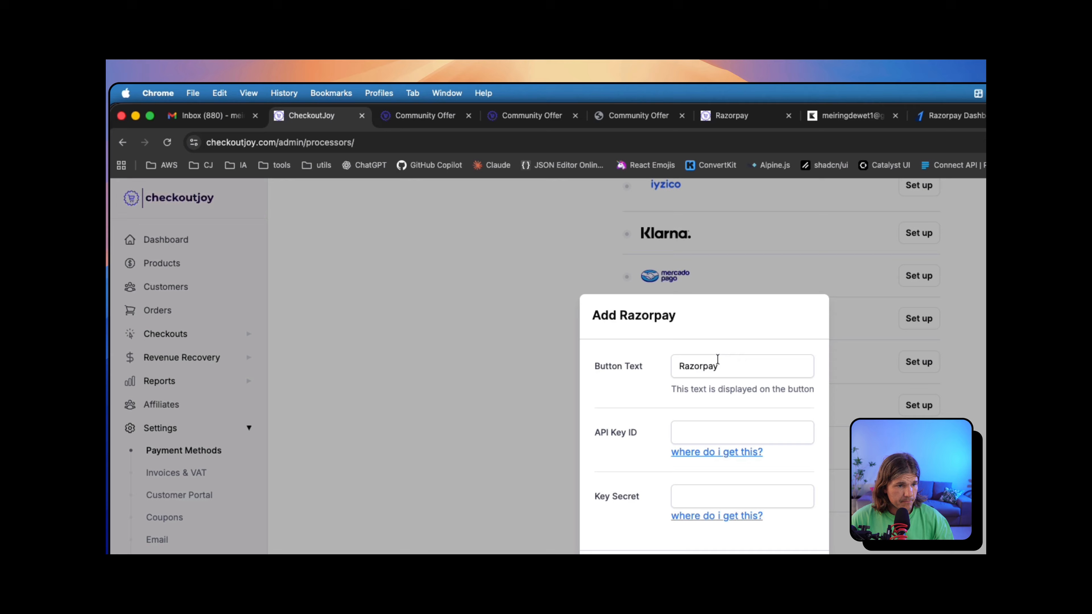
left_click(686, 433)
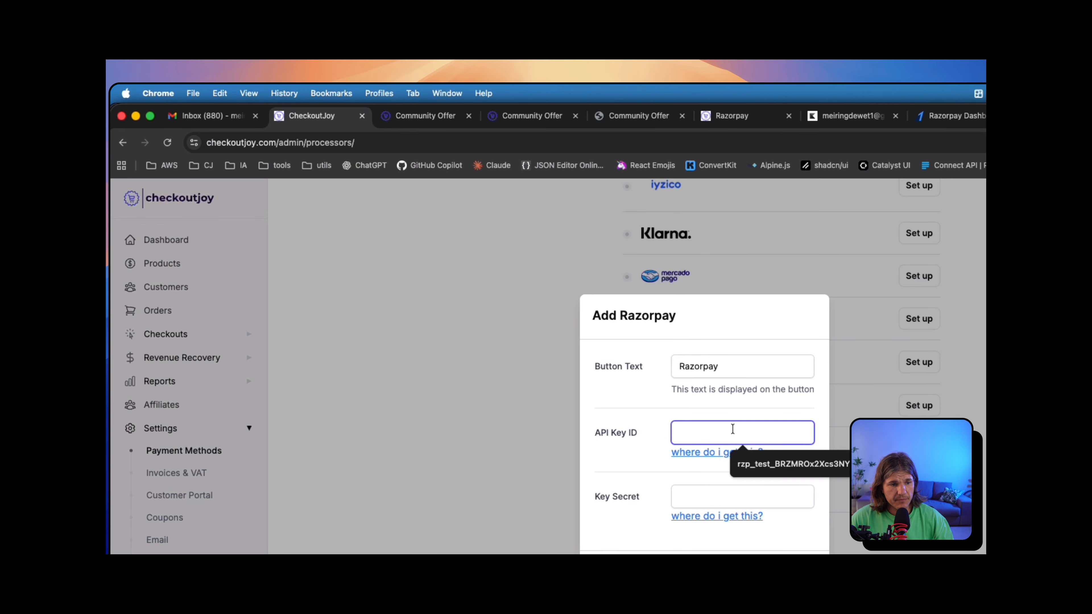
key("super+v")
left_click(785, 457)
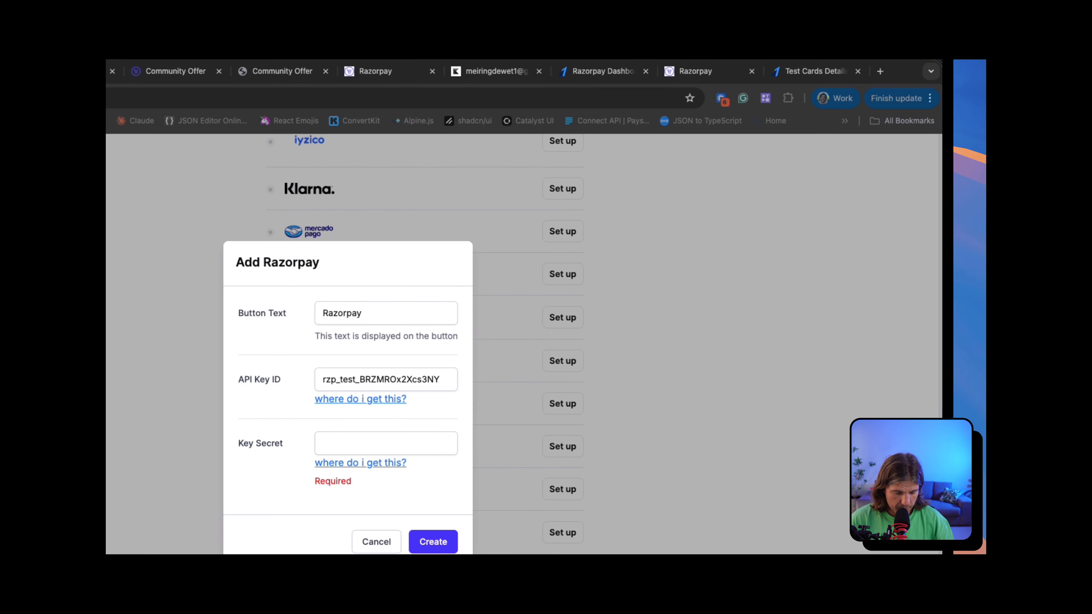
Step: Fill the Key Secret from the autofill suggestion and create the Razorpay payment method
left_click(599, 72)
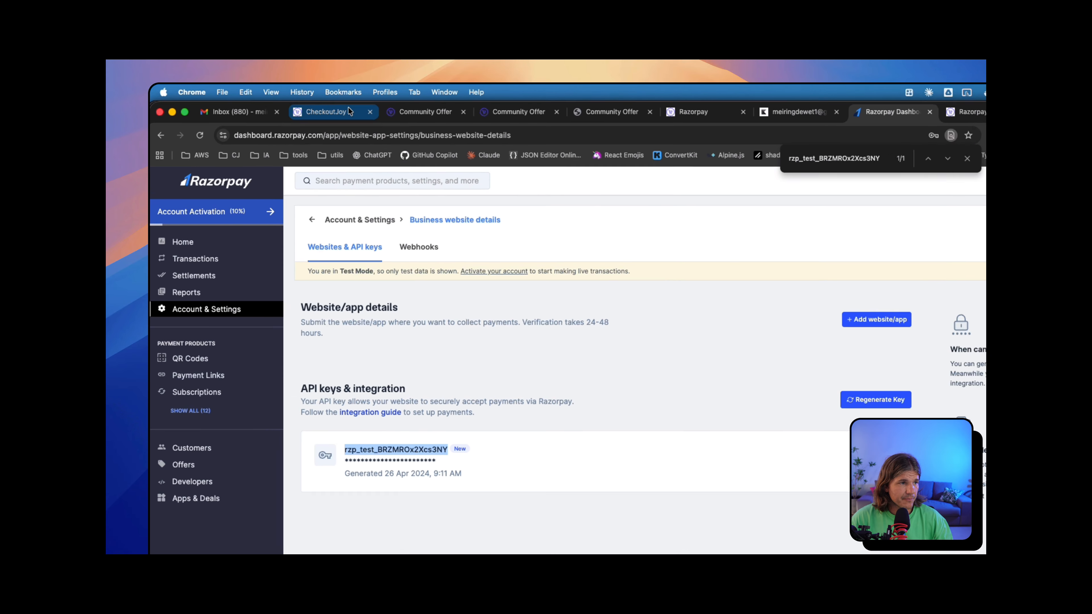
left_click(284, 105)
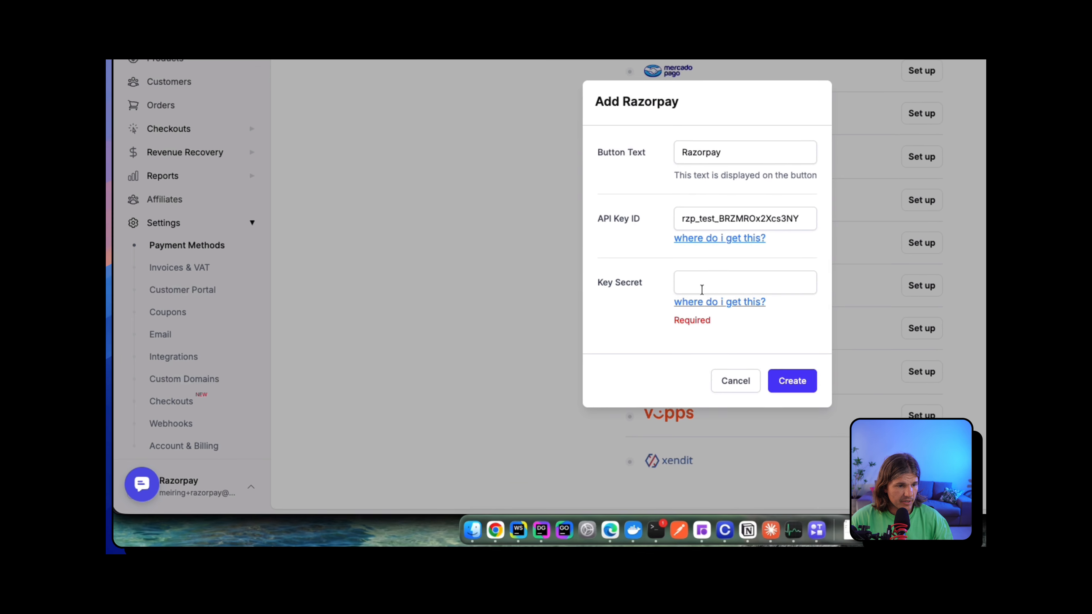
left_click(702, 290)
left_click(717, 306)
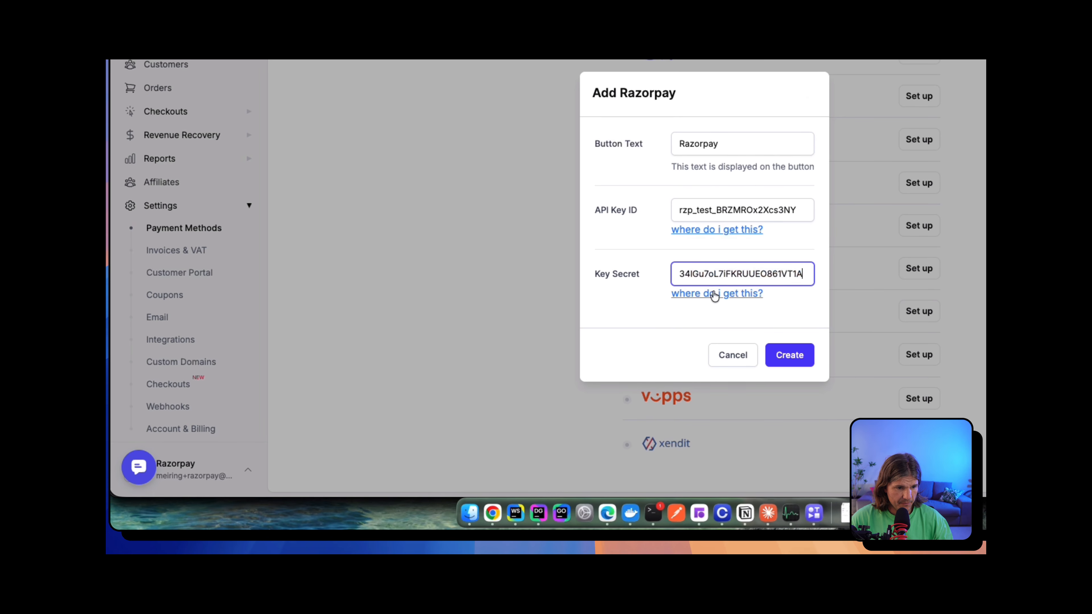
left_click(797, 355)
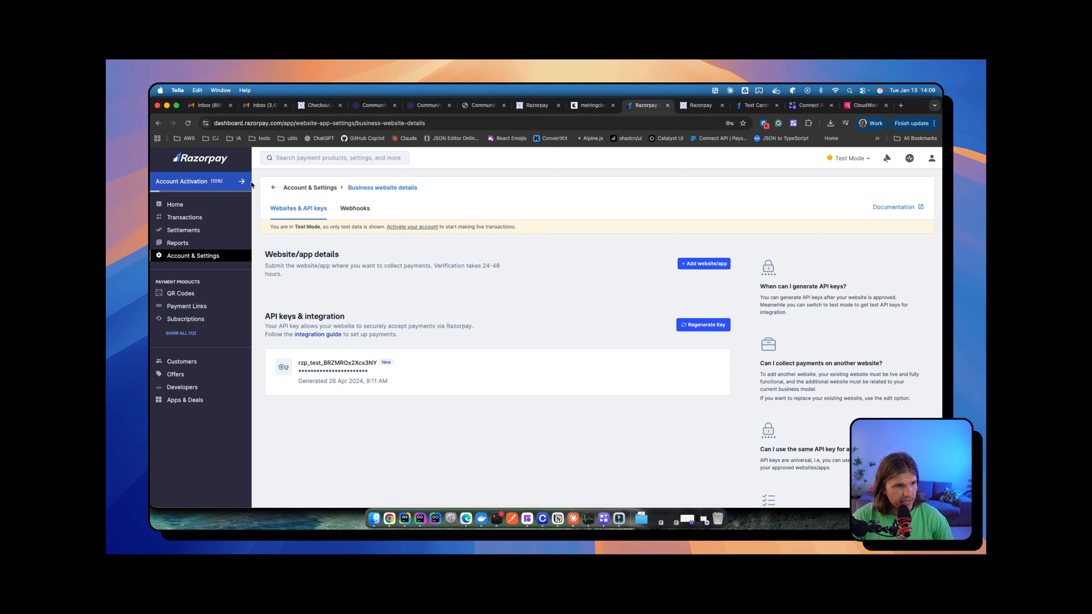
Step: Open the Webhooks tab to see the enabled CheckoutJoy notification webhooks
left_click(355, 210)
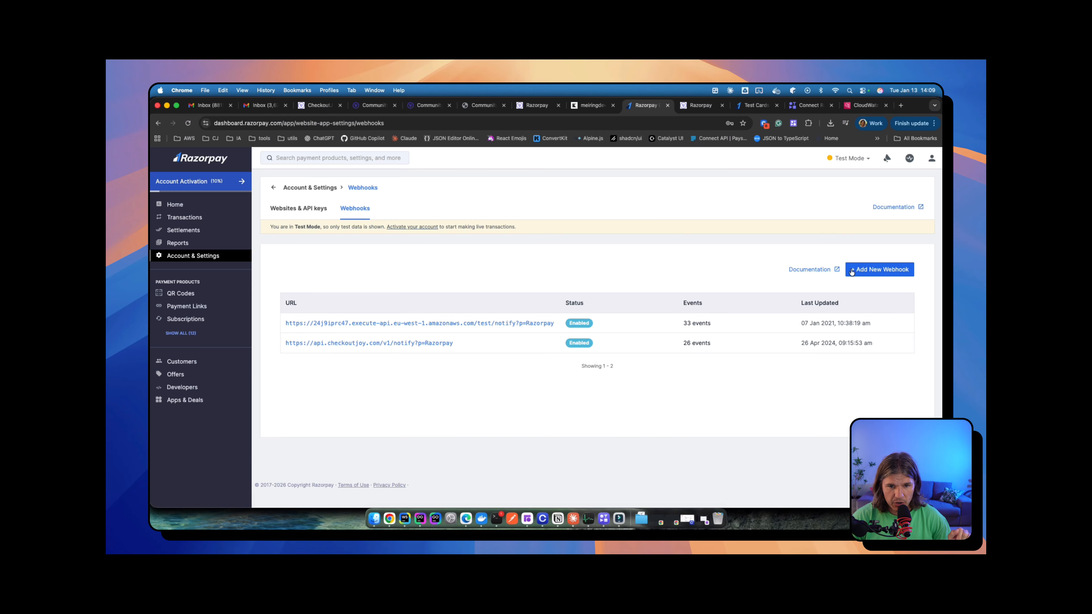
Step: Begin a new Razorpay webhook, then open CheckoutJoy's Razorpay setup guide from the saved processor
left_click(875, 272)
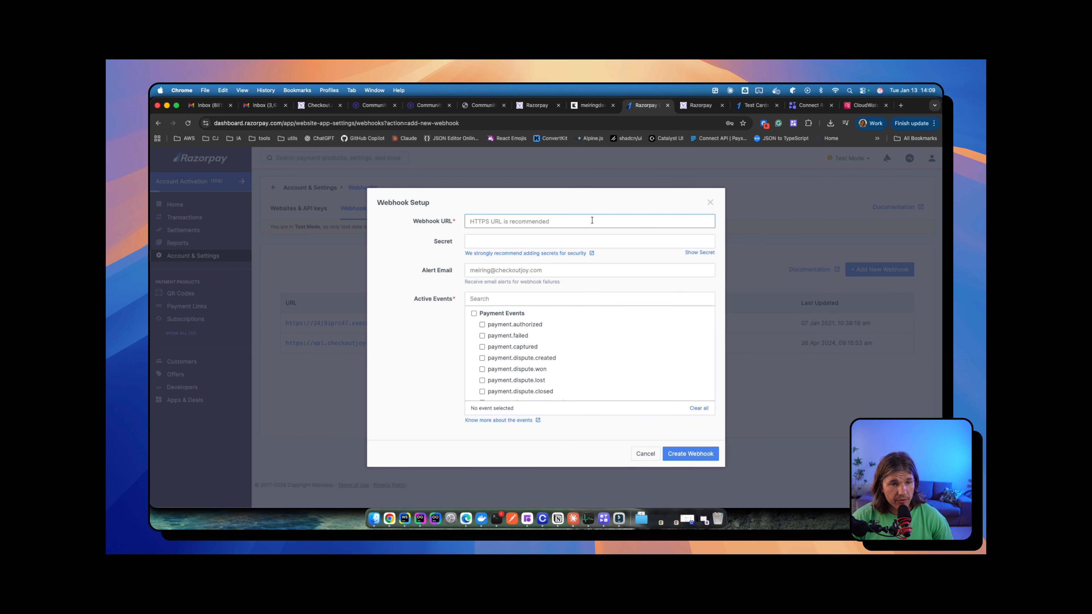
left_click(307, 105)
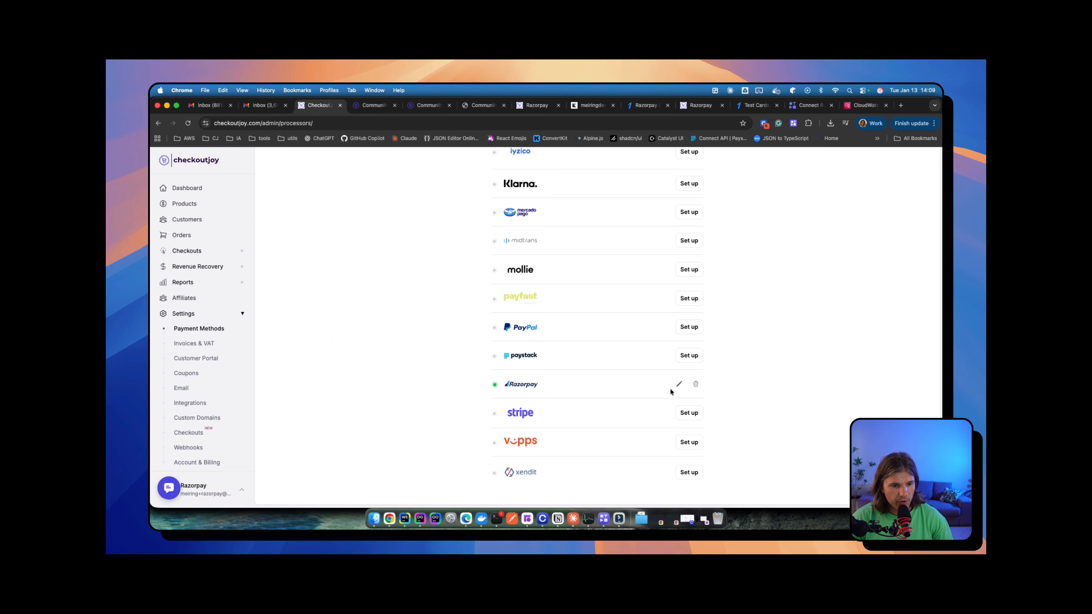
left_click(679, 384)
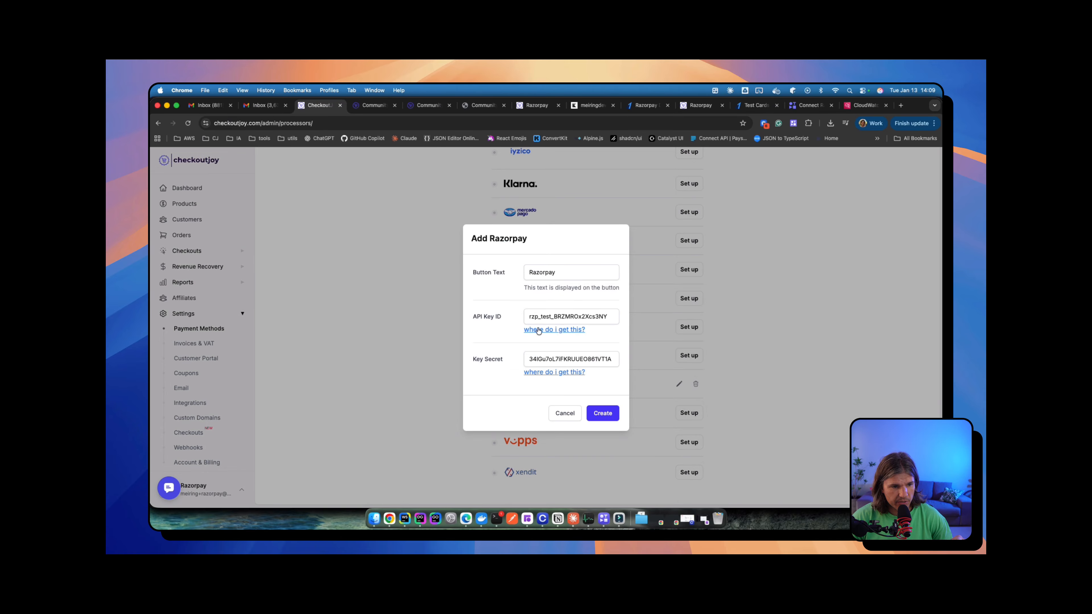
left_click(554, 333)
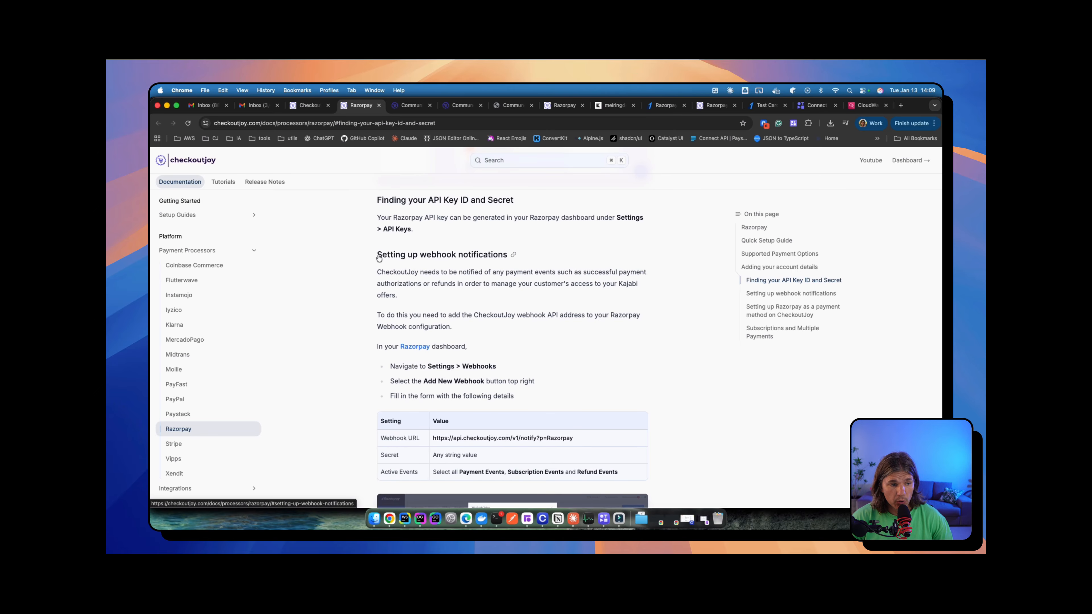
scroll(429, 258, "down", 2)
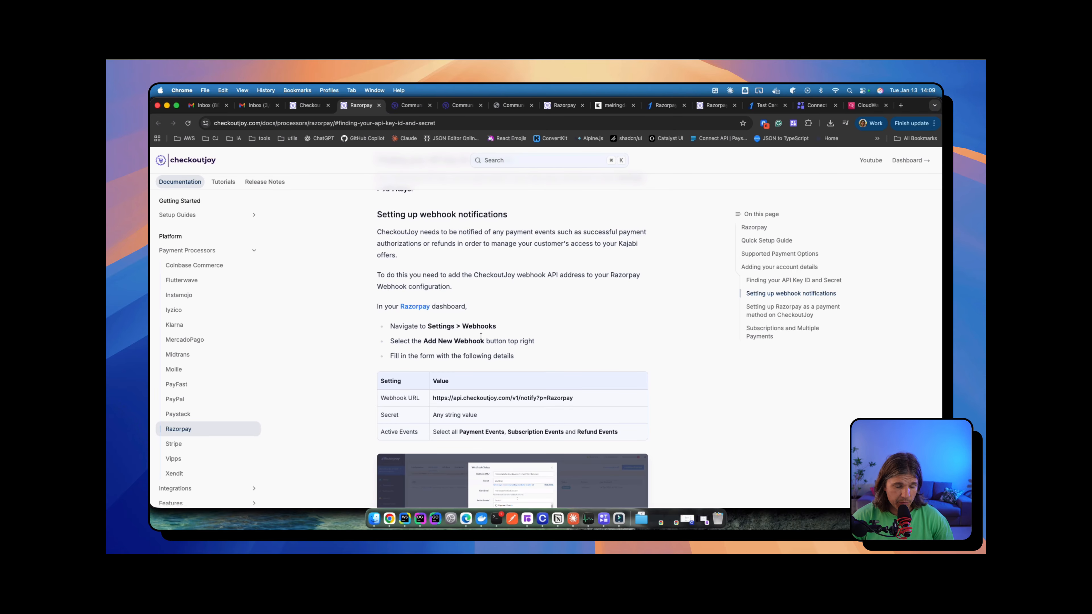
scroll(515, 265, "down", 3)
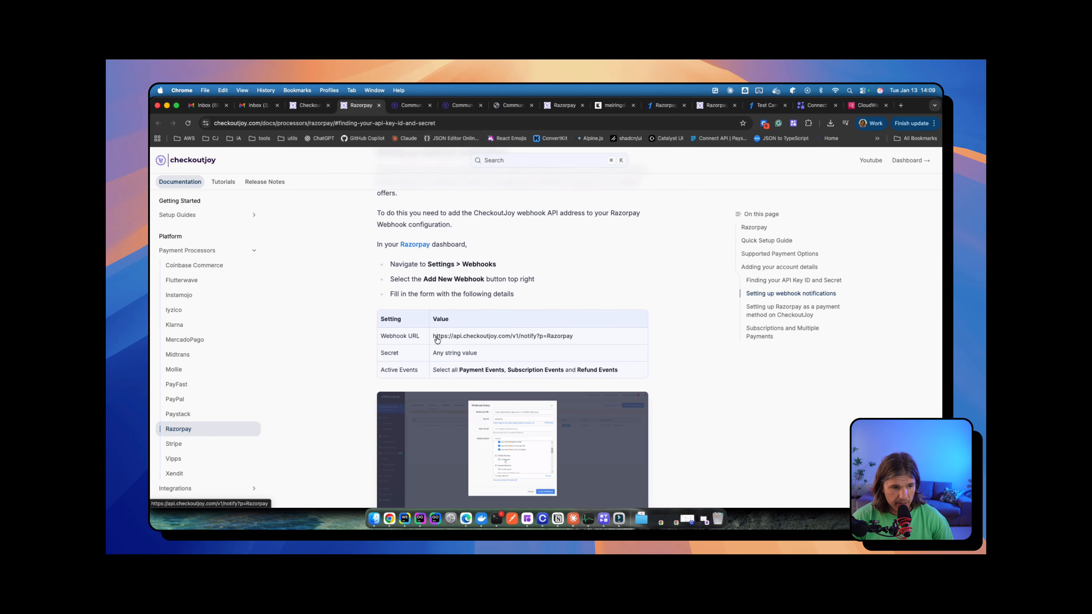
left_click_drag(575, 336, 430, 339)
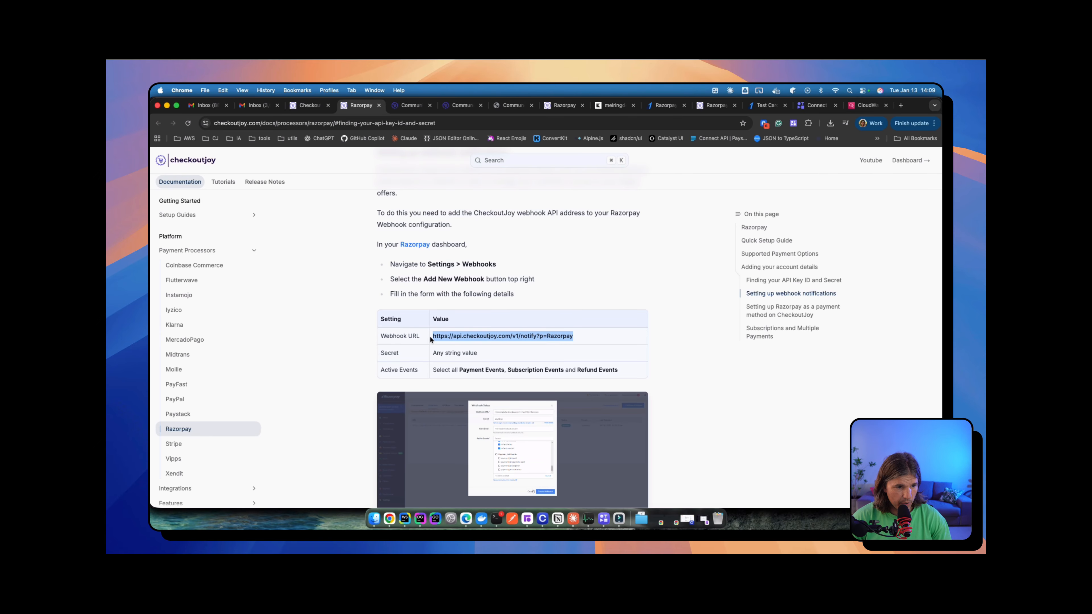
key("super+c")
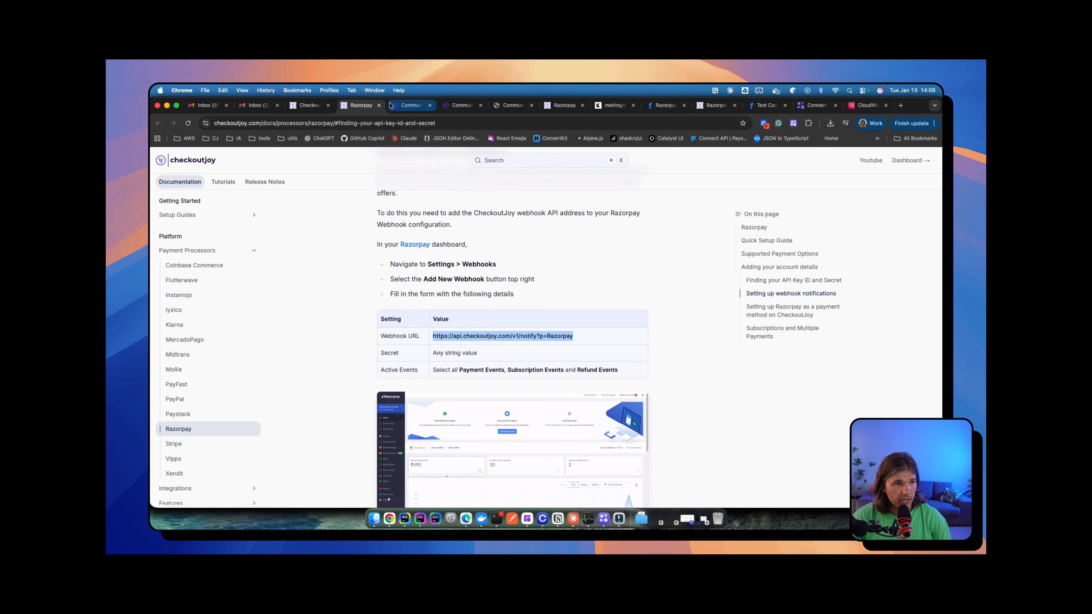
left_click(668, 108)
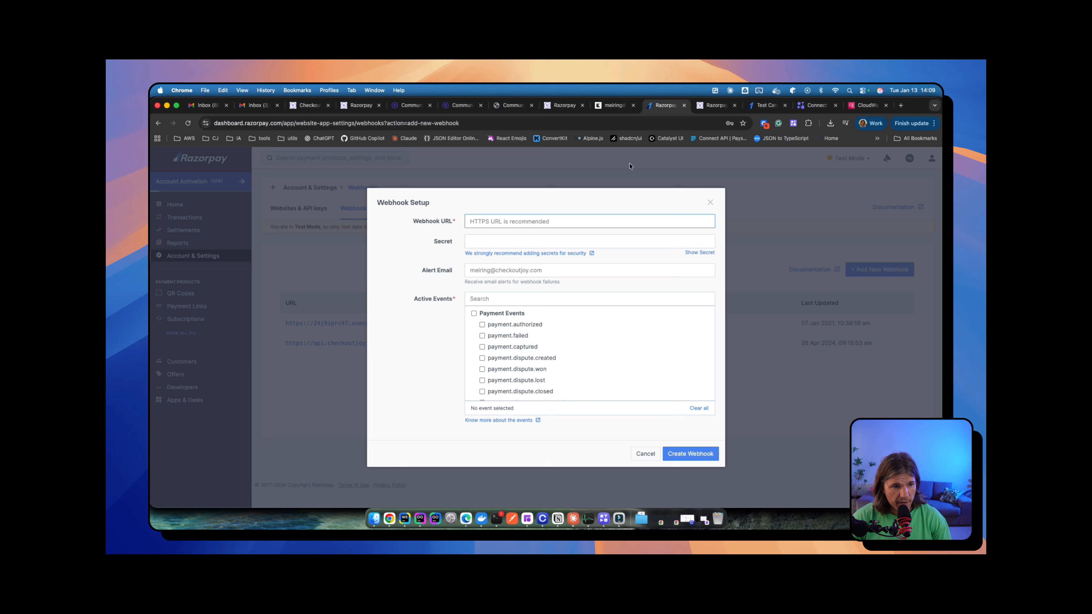
Step: Paste the webhook URL and subscribe to all Payment, Subscription and Refund events
key("super+v")
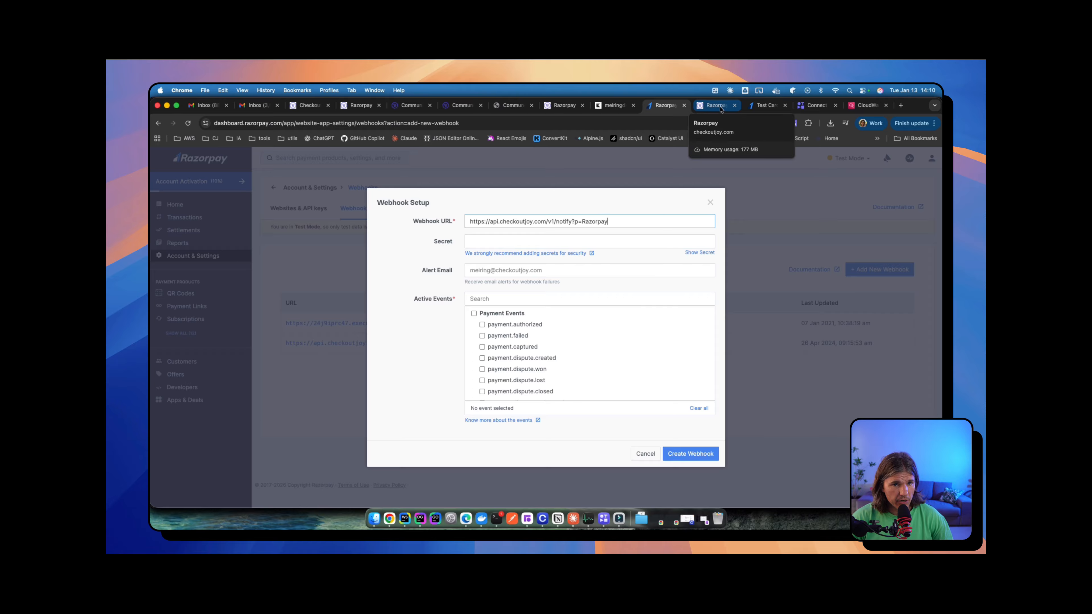
left_click(474, 314)
scroll(473, 317, "down", 5)
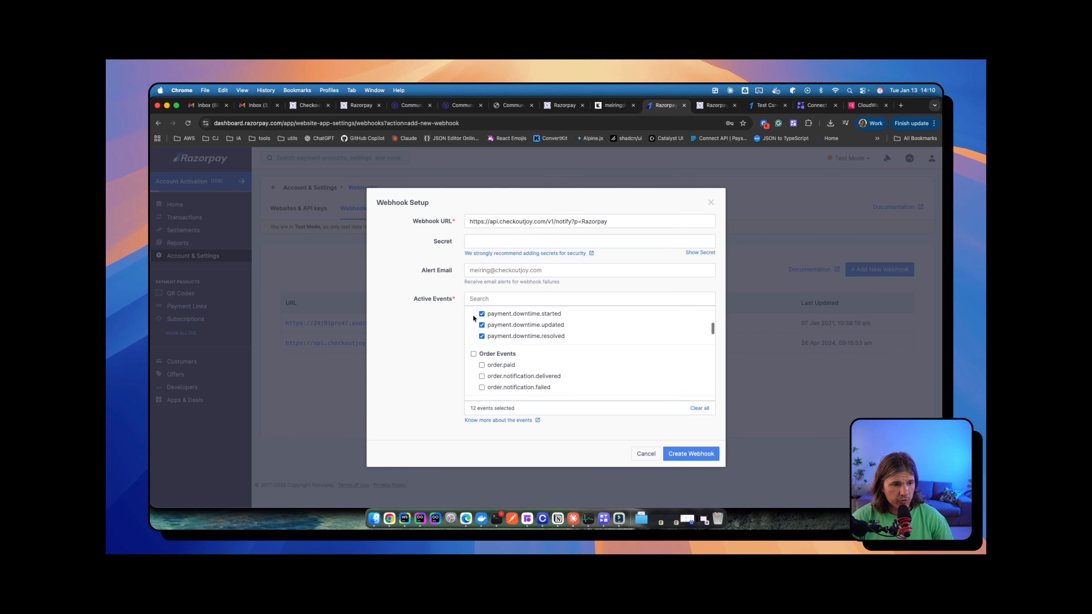
scroll(472, 315, "down", 3)
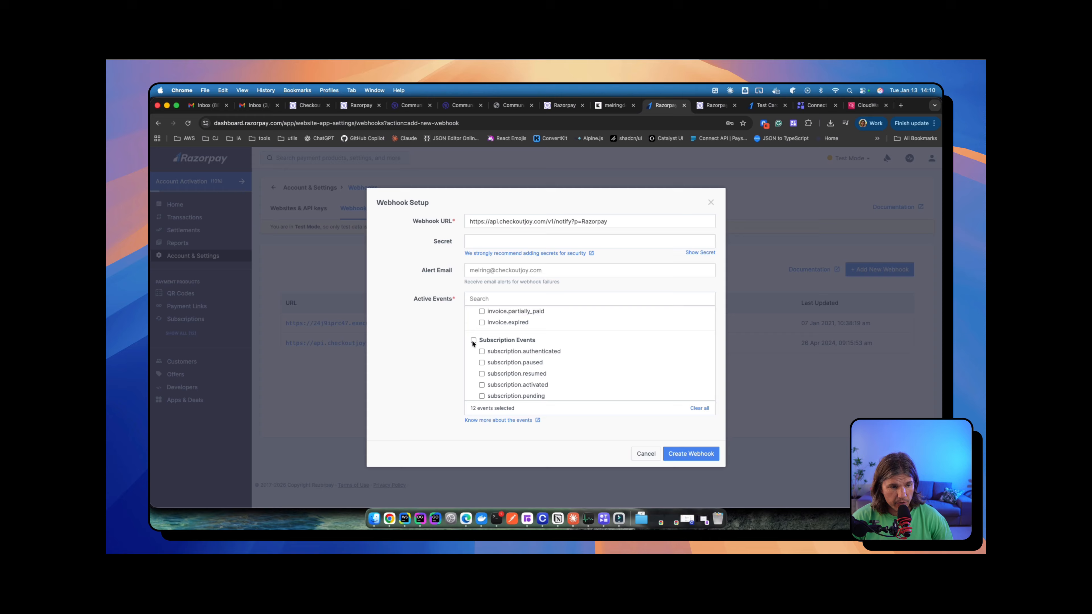
left_click(474, 341)
scroll(513, 352, "down", 5)
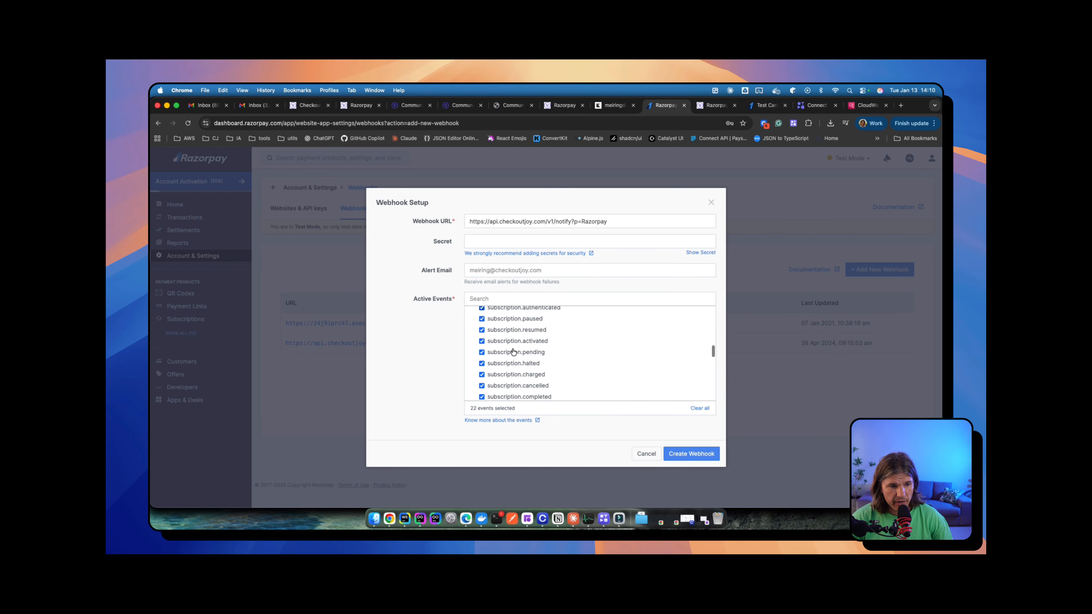
scroll(513, 352, "down", 3)
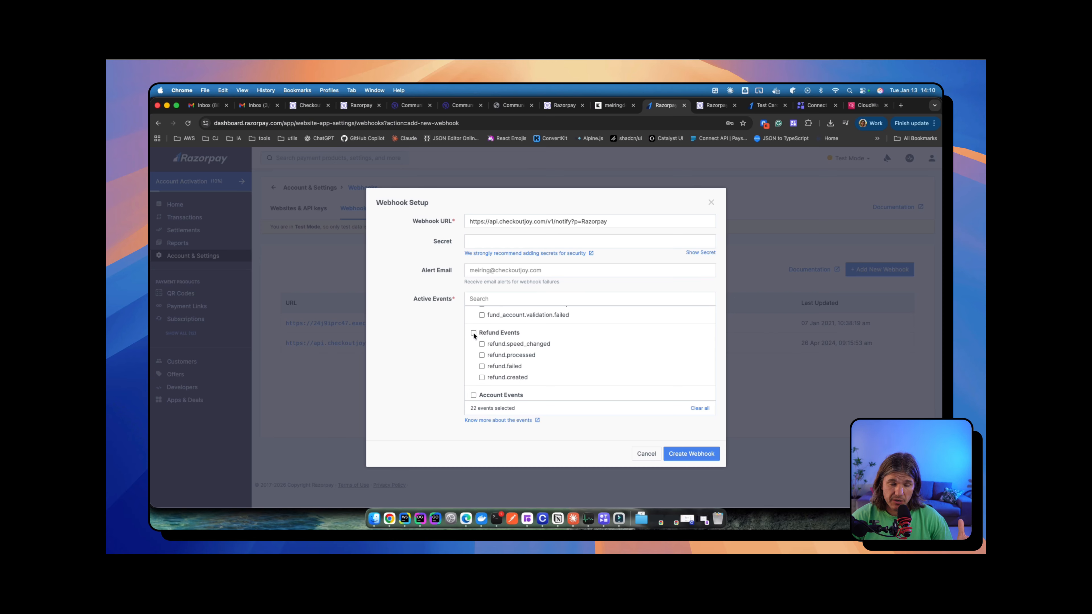
left_click(474, 333)
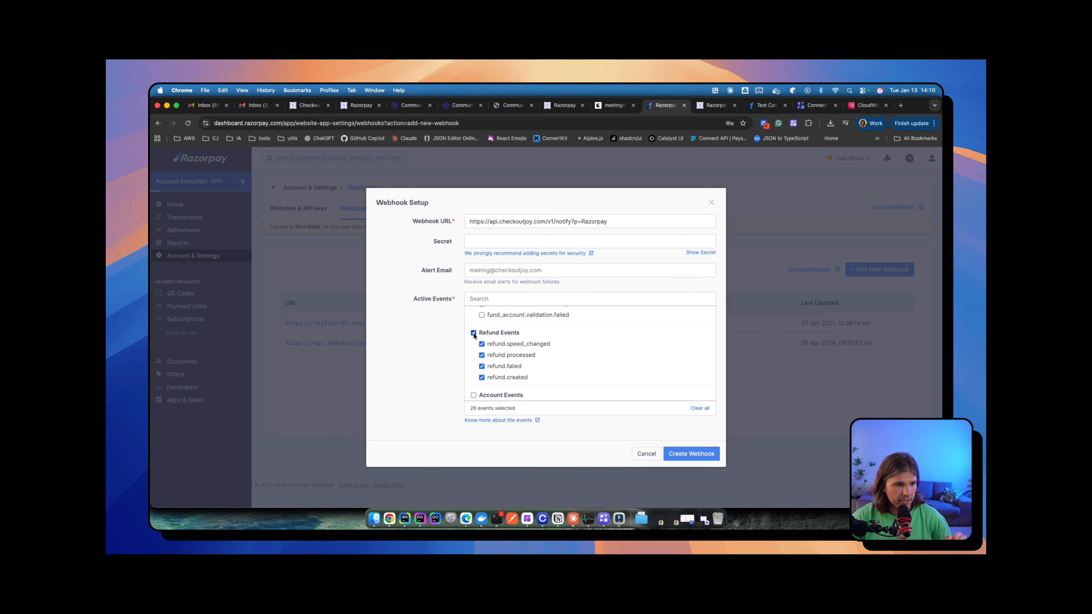
Step: Try creating the webhook, then close the form and open the existing CheckoutJoy webhook
left_click(679, 454)
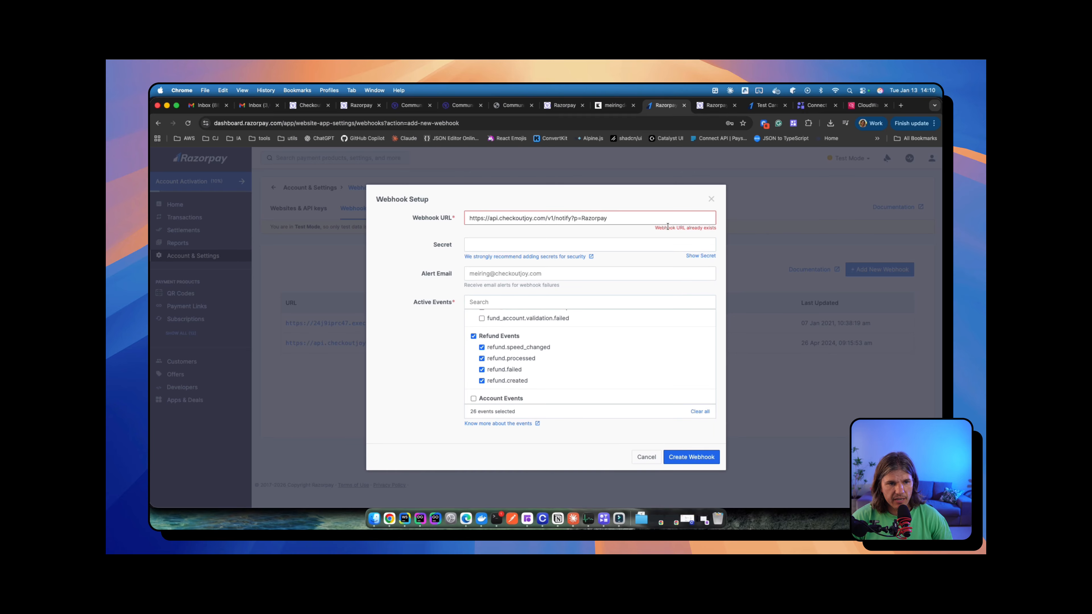
left_click(713, 200)
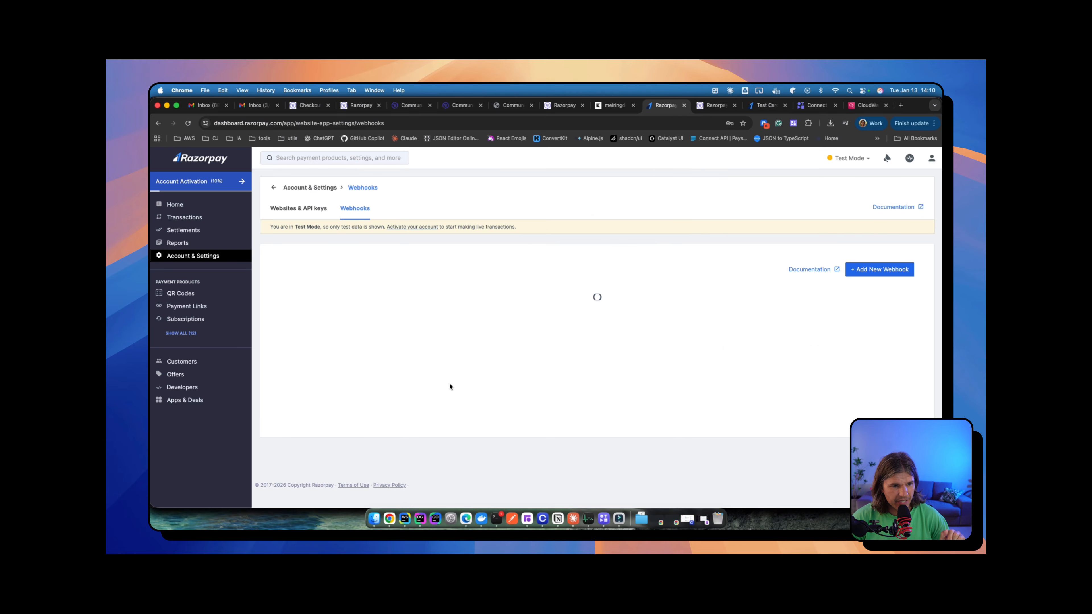
left_click(352, 344)
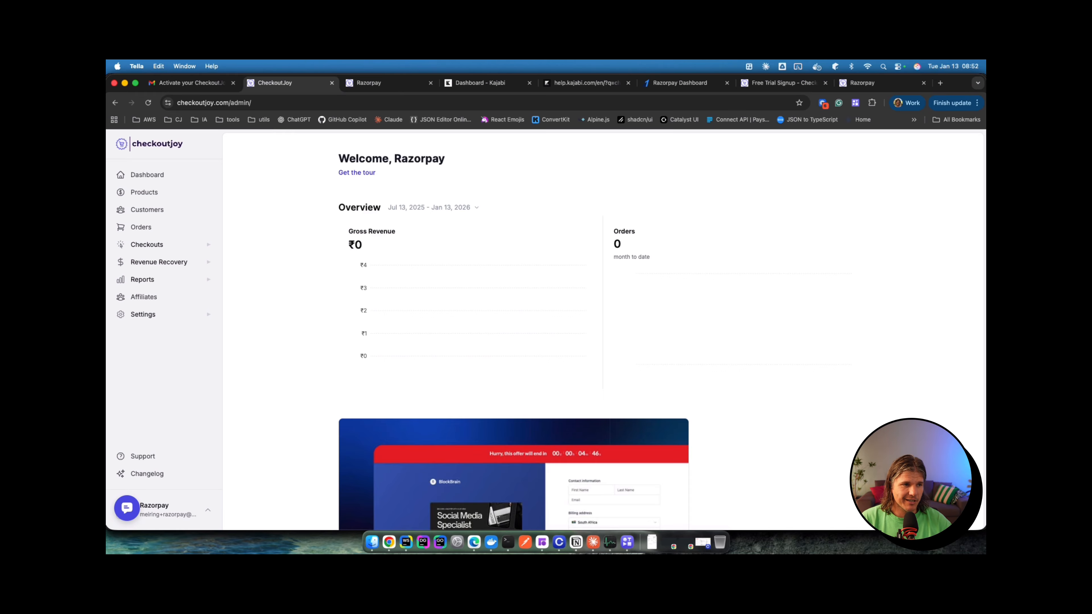
Step: In Kajabi's Sales > Offers list, open Community Offer 1 and review its R 250 edit page
left_click(481, 87)
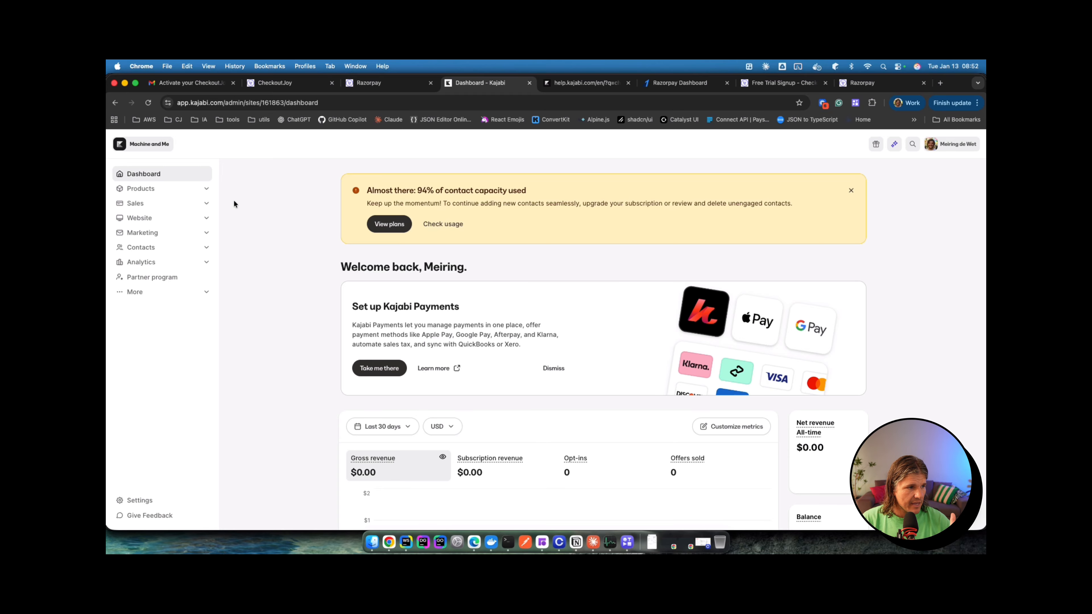
left_click(139, 203)
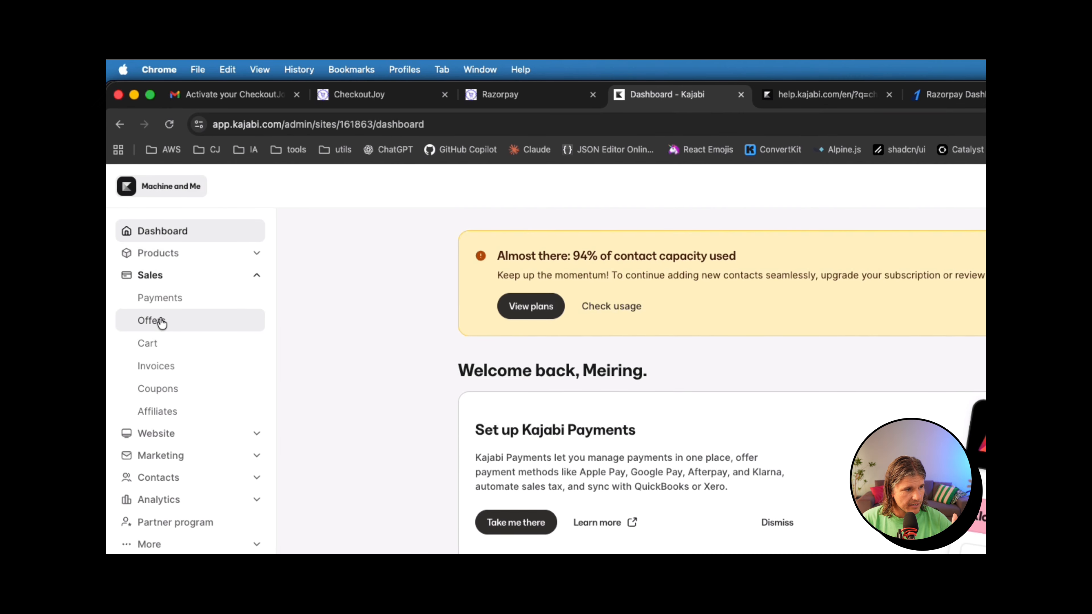
left_click(161, 323)
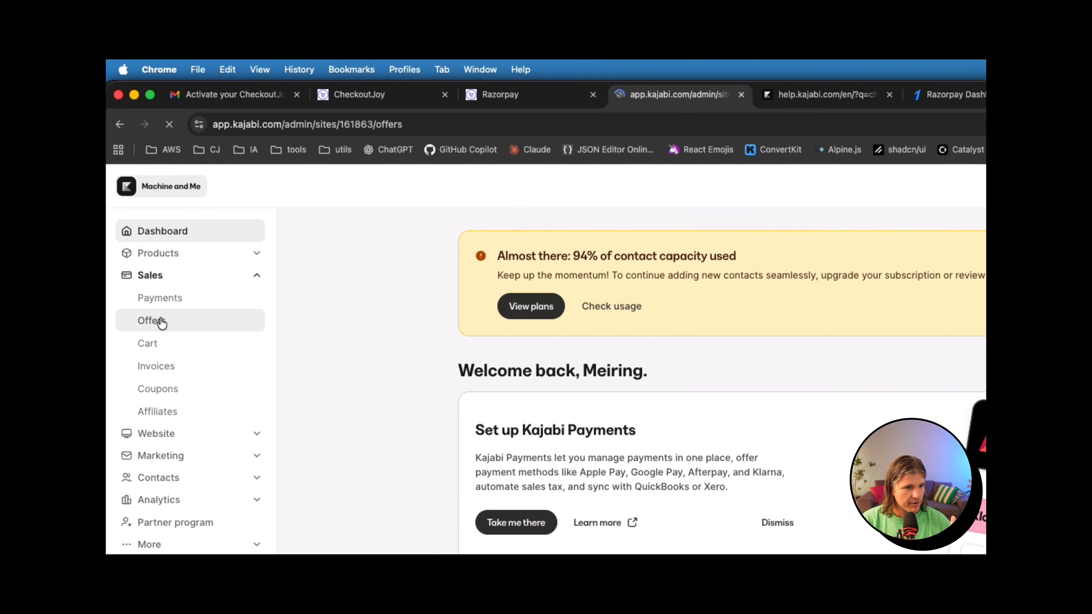
scroll(727, 373, "down", 10)
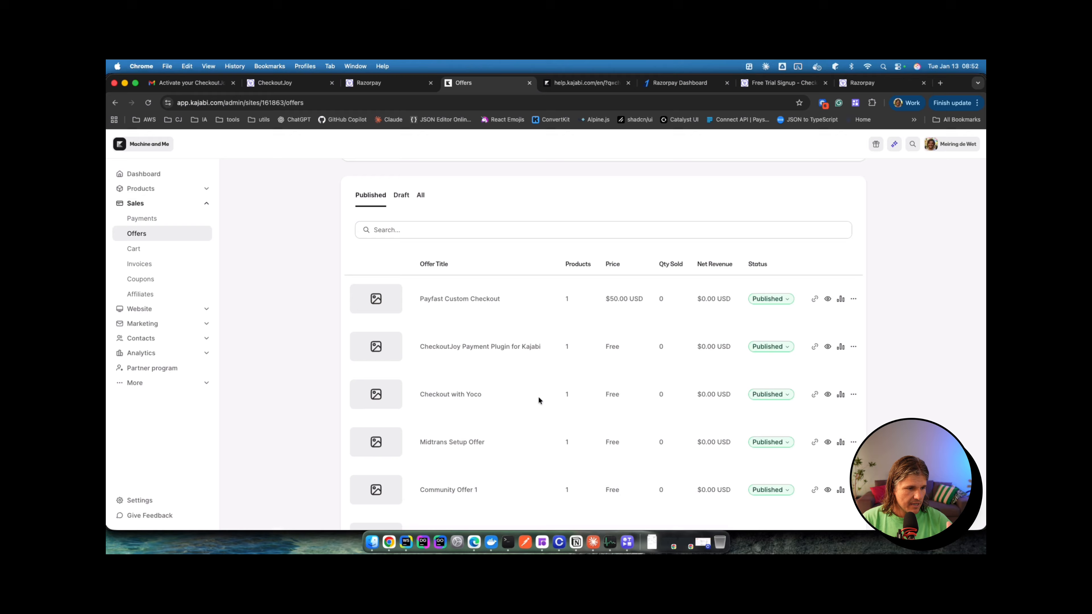
scroll(537, 398, "down", 3)
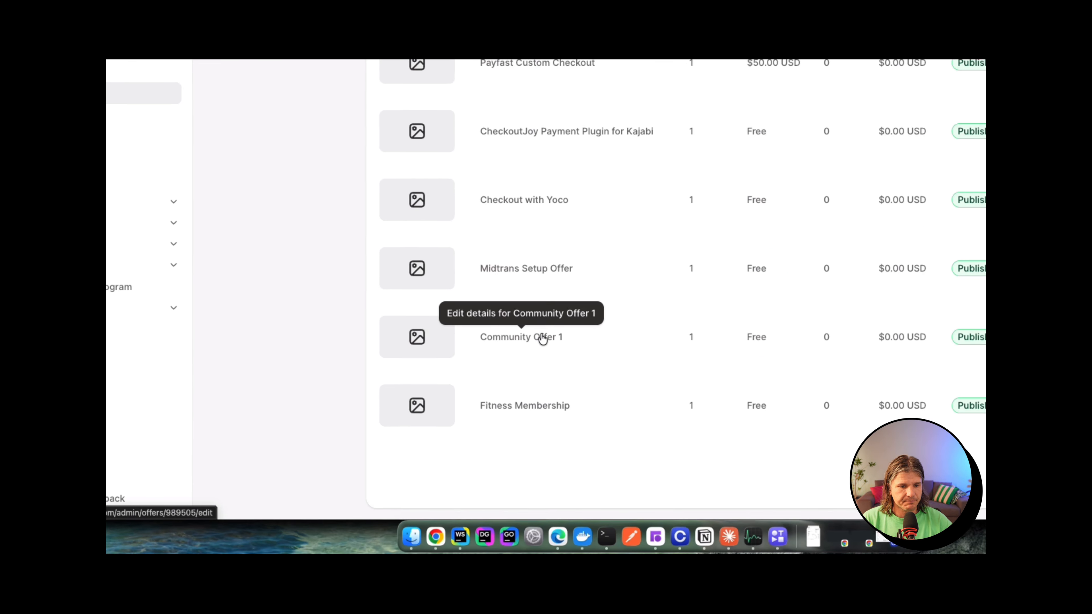
left_click(574, 325)
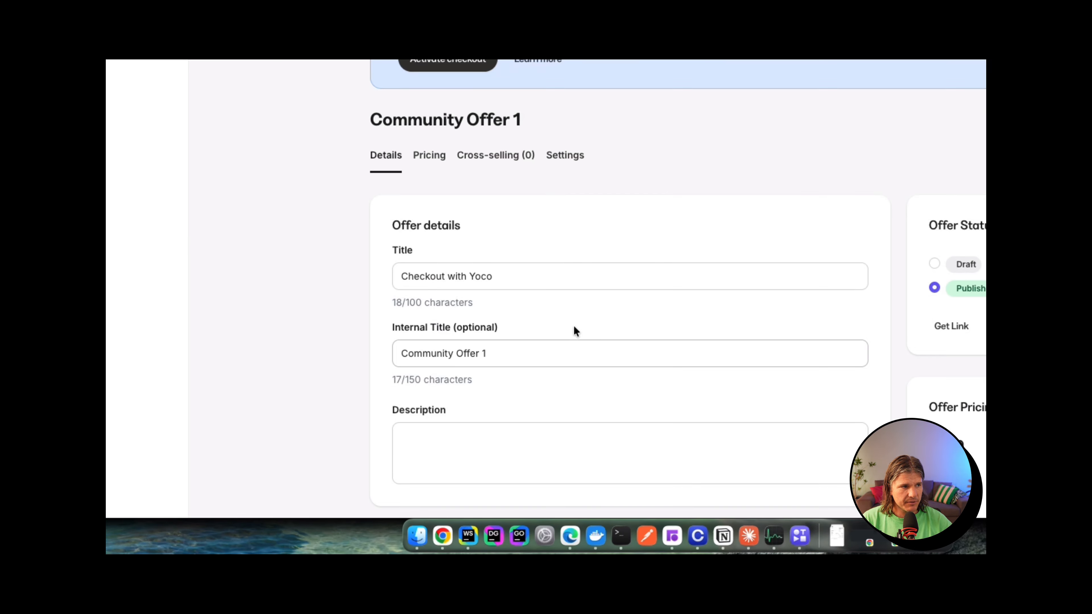
scroll(556, 322, "down", 5)
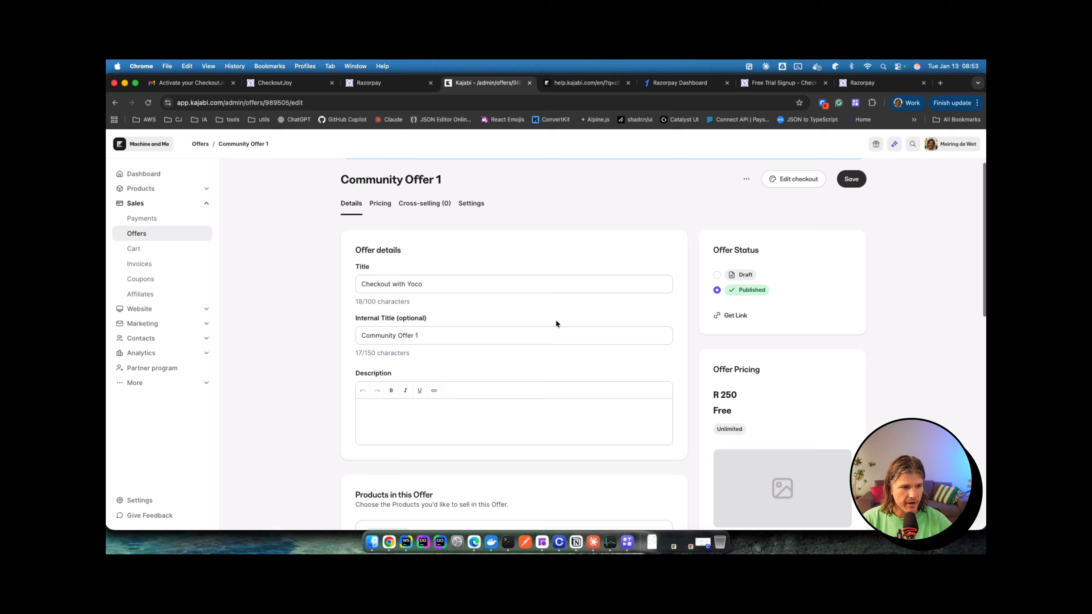
scroll(556, 324, "down", 5)
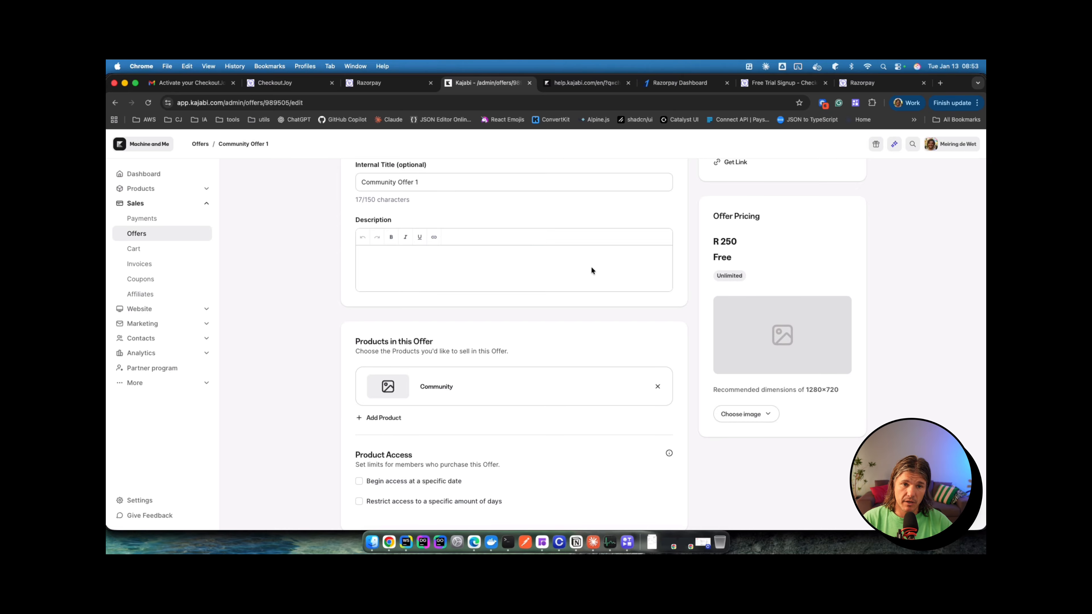
scroll(591, 266, "up", 10)
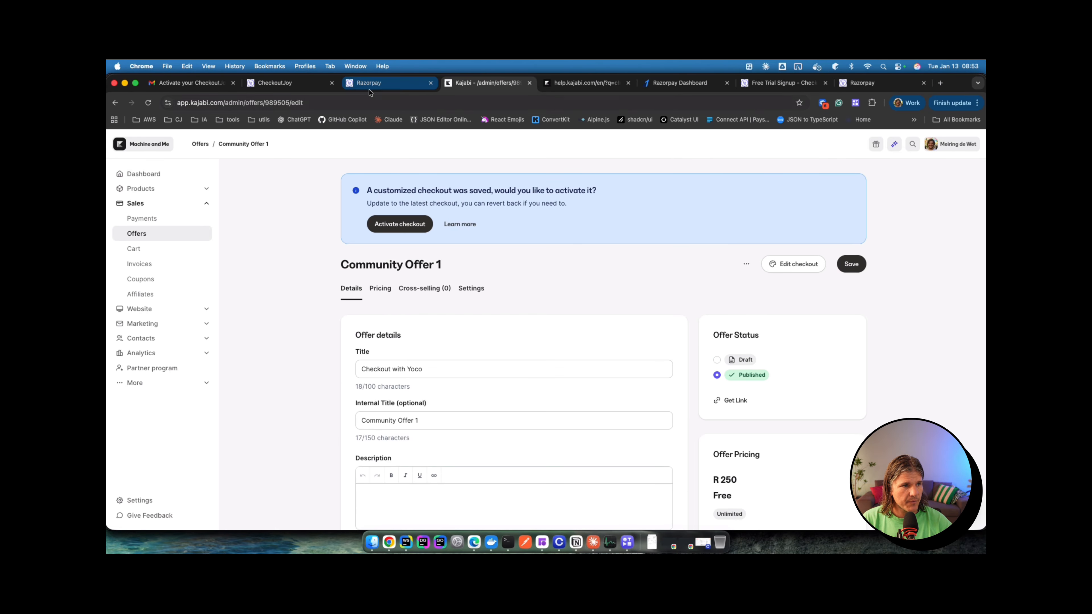
Step: Start a new Kajabi Offer product from CheckoutJoy's products list
left_click(290, 83)
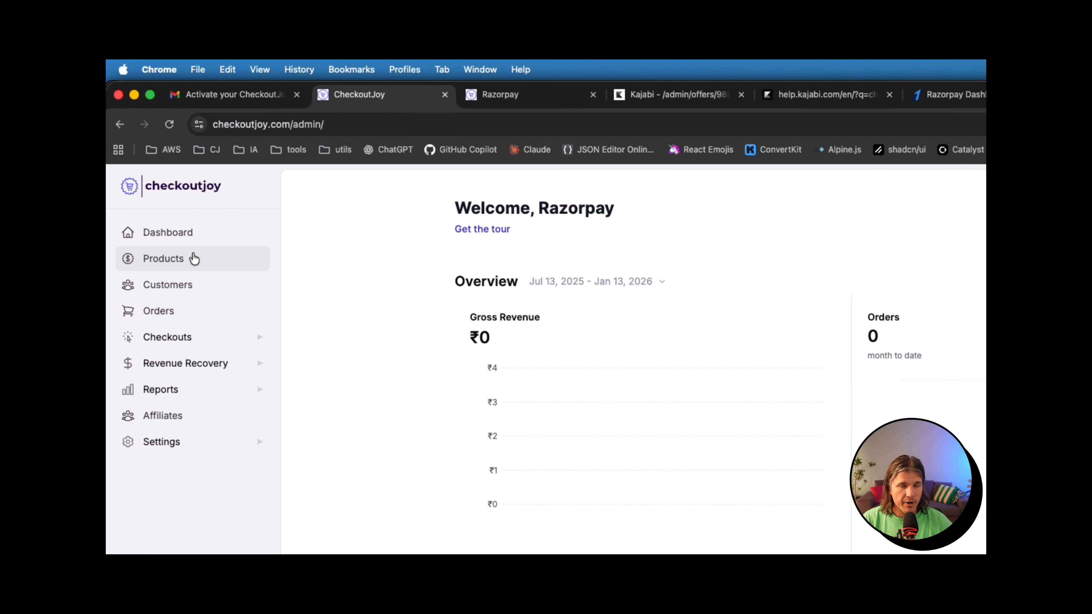
left_click(194, 259)
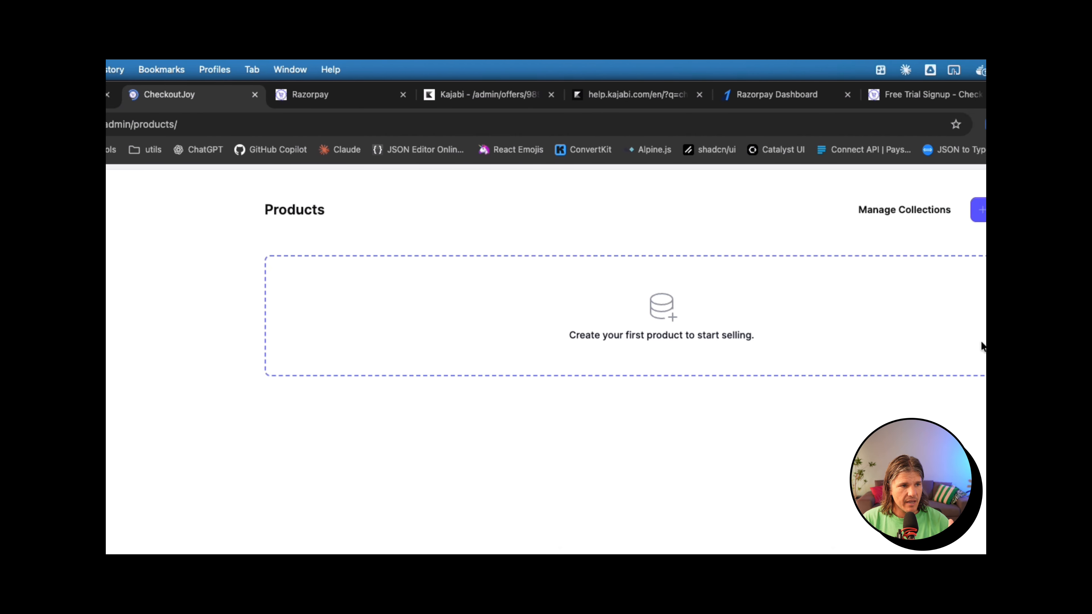
left_click(780, 203)
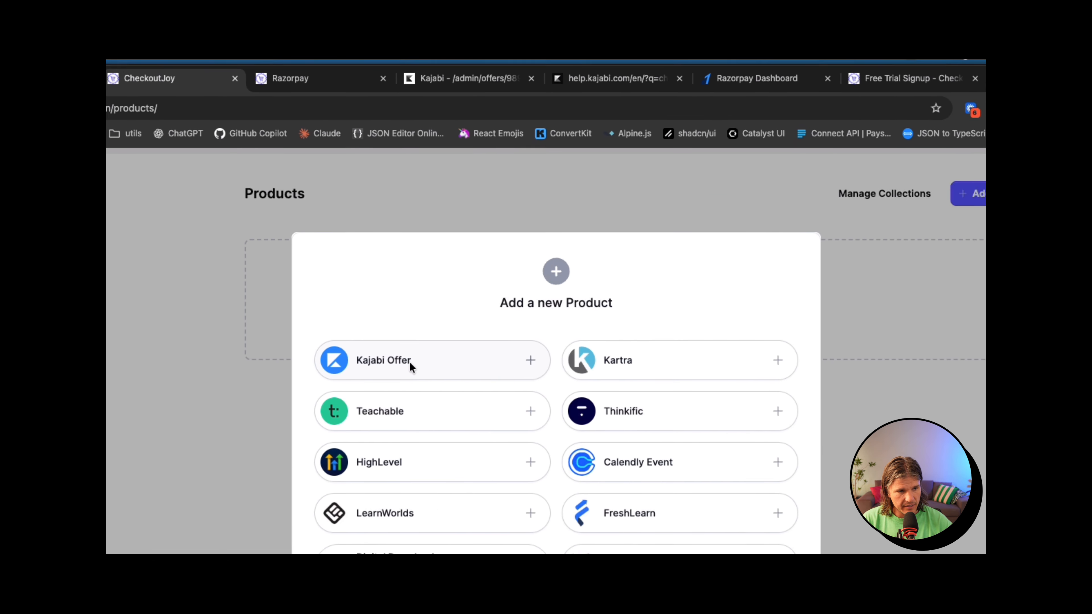
left_click(409, 361)
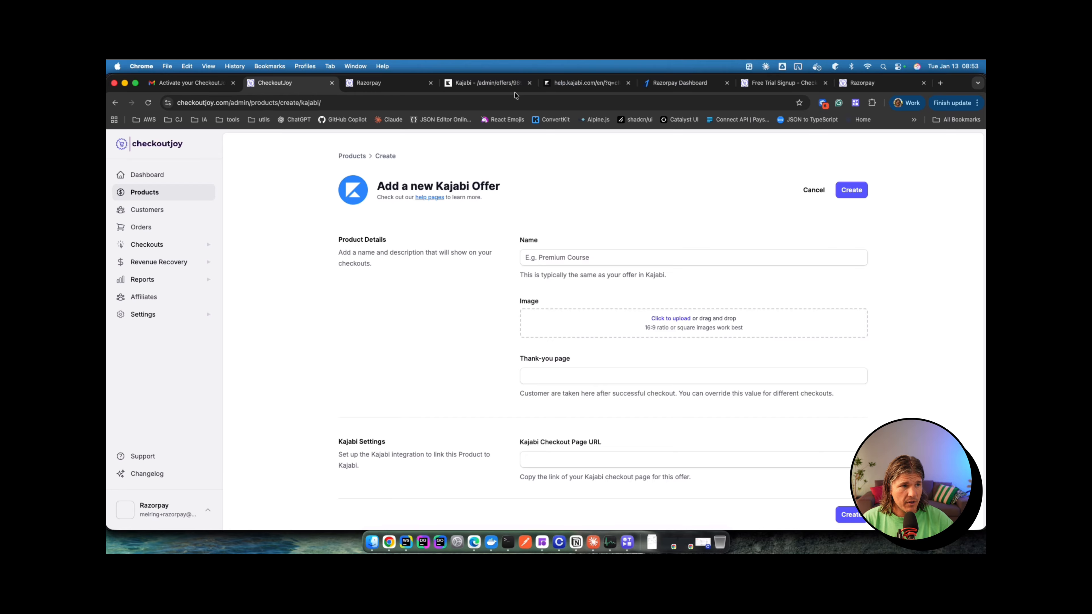
Step: Name the new Kajabi offer product 'Coomunity Offer'
left_click(466, 83)
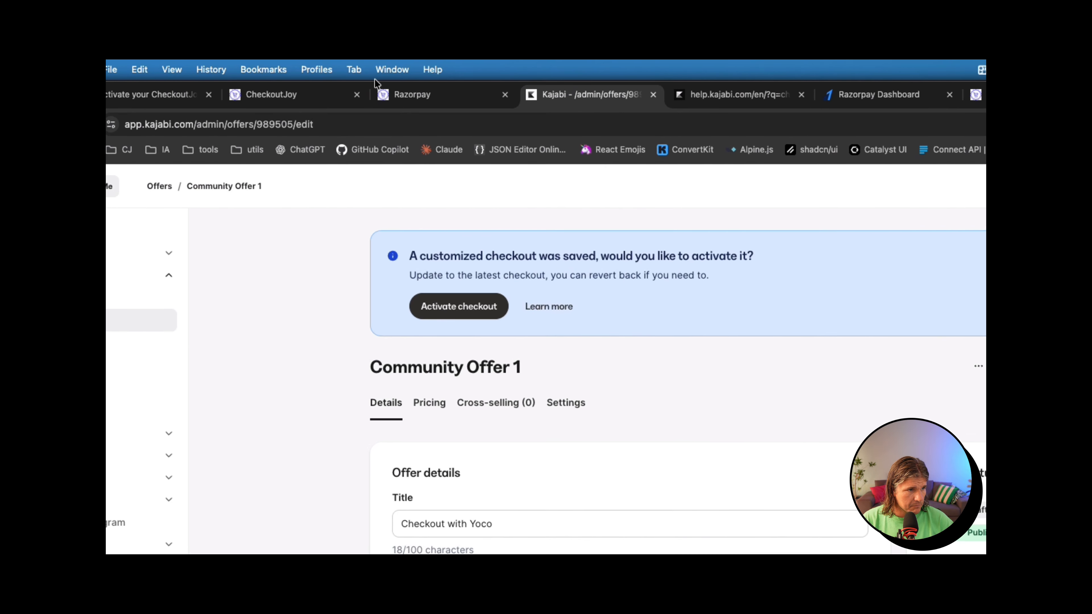
left_click(366, 98)
left_click(725, 361)
type("Coomunit")
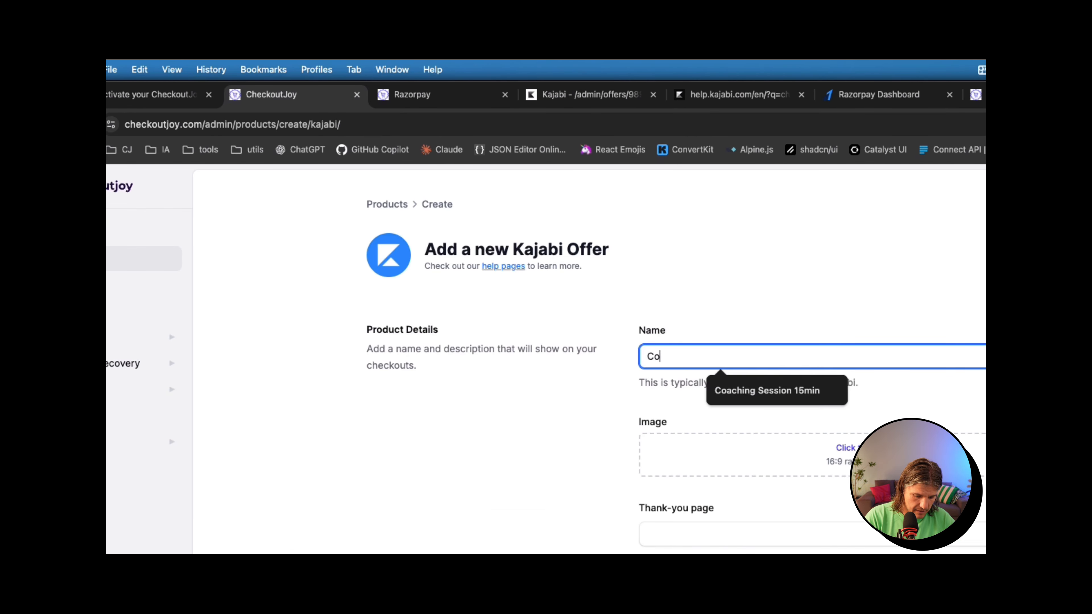
type("y O")
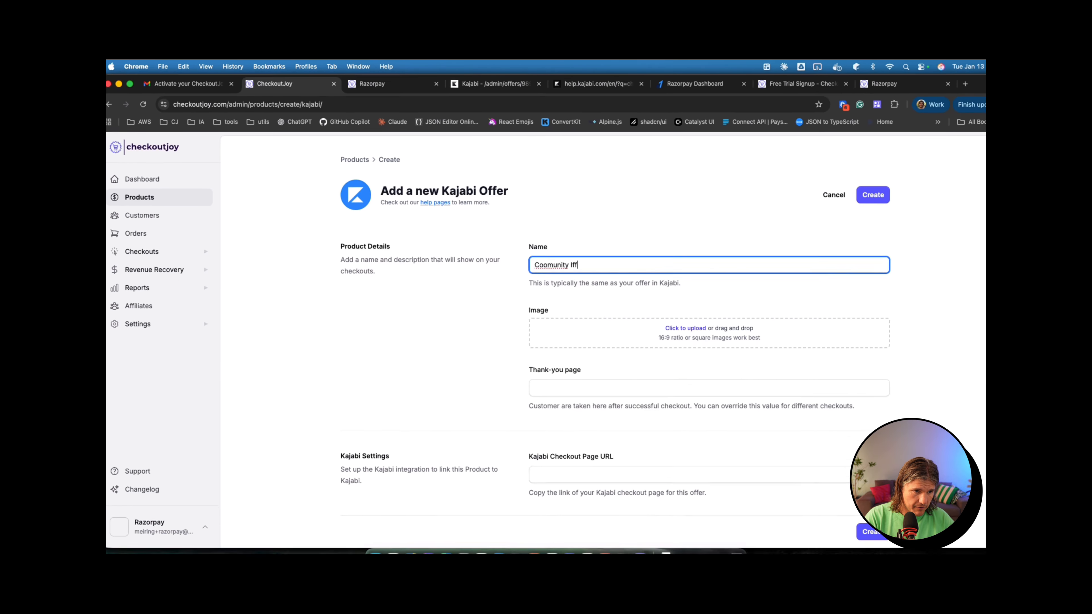
type("ffer")
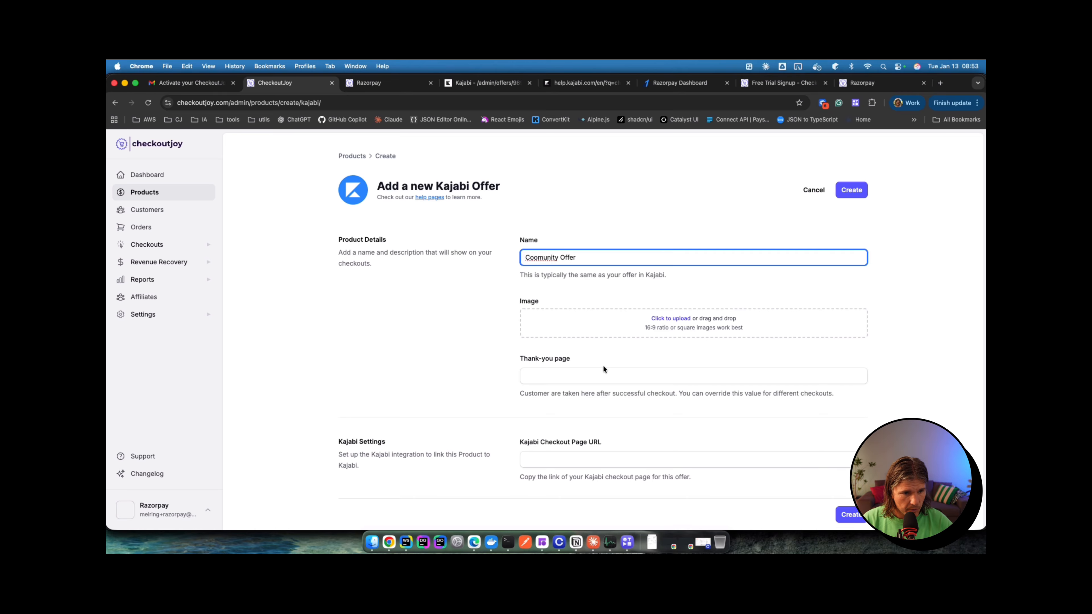
scroll(590, 364, "down", 5)
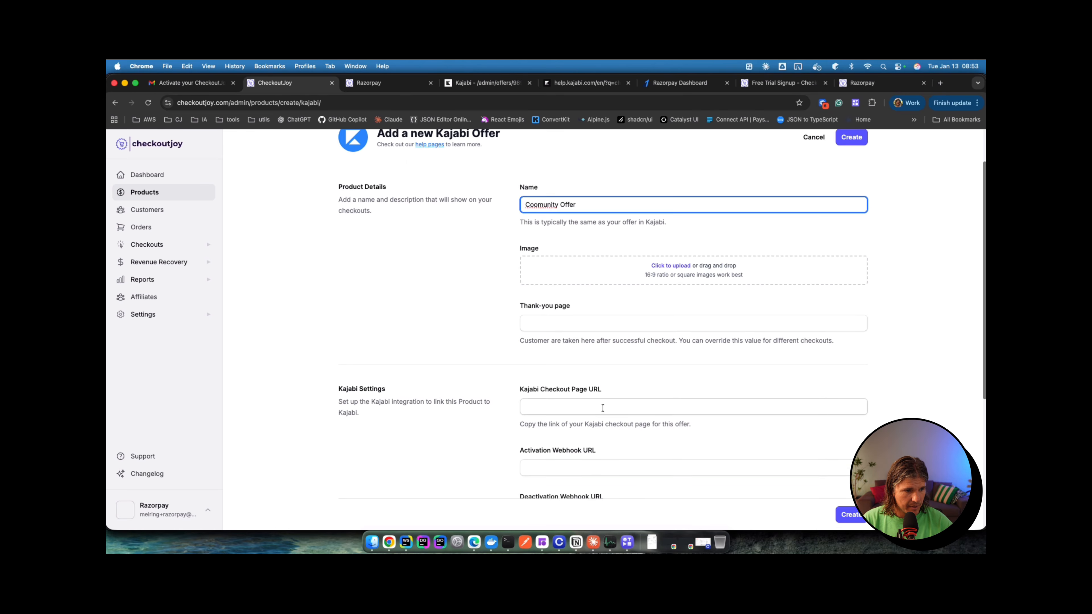
scroll(562, 389, "down", 3)
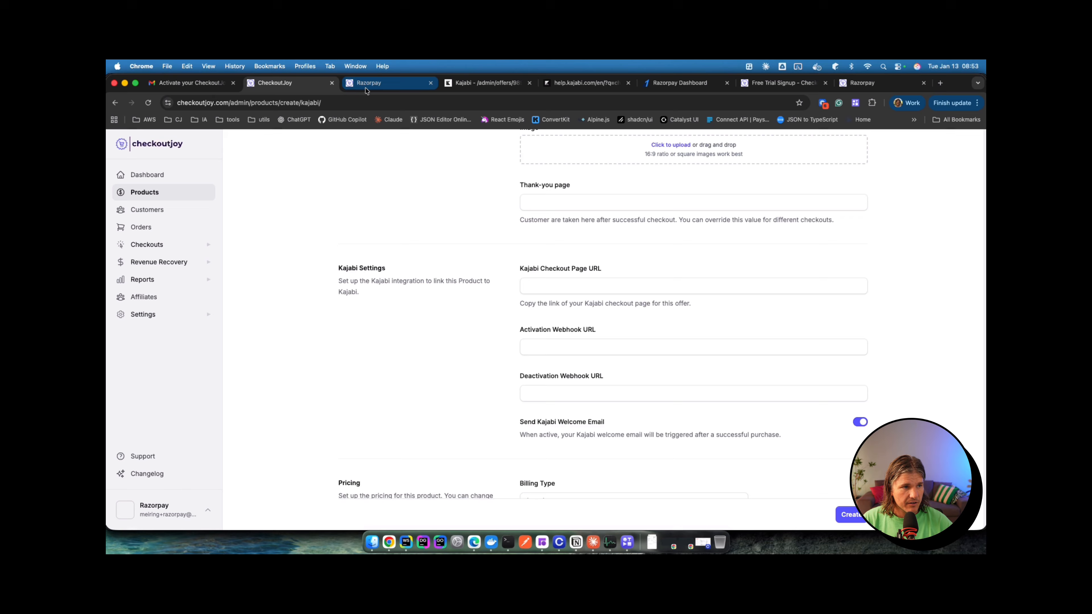
Step: Paste Community Offer 1's Kajabi checkout link into the Checkout Page URL field
left_click(490, 86)
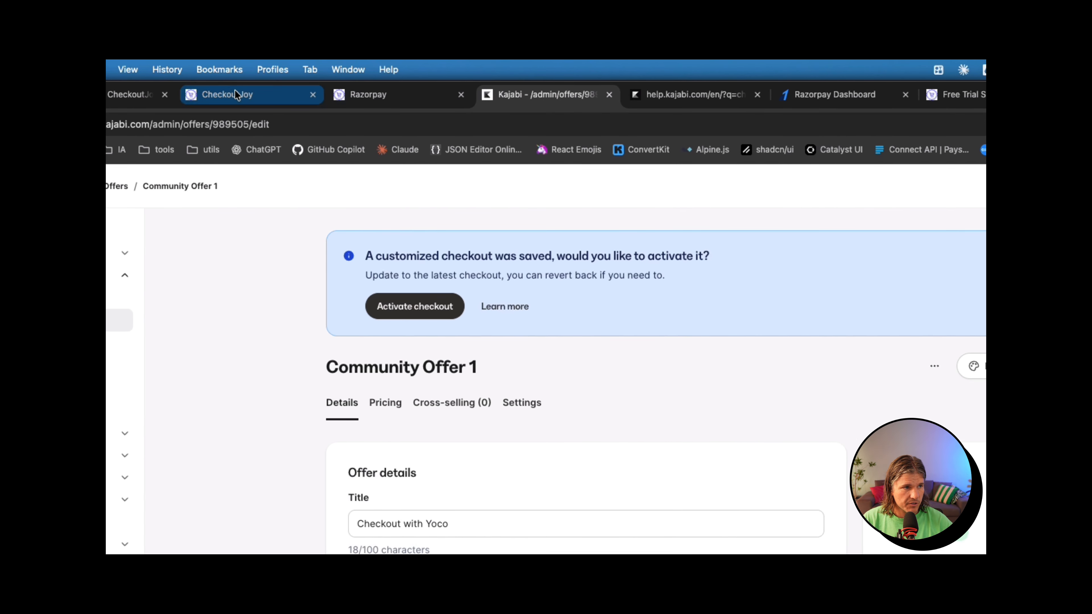
left_click(235, 94)
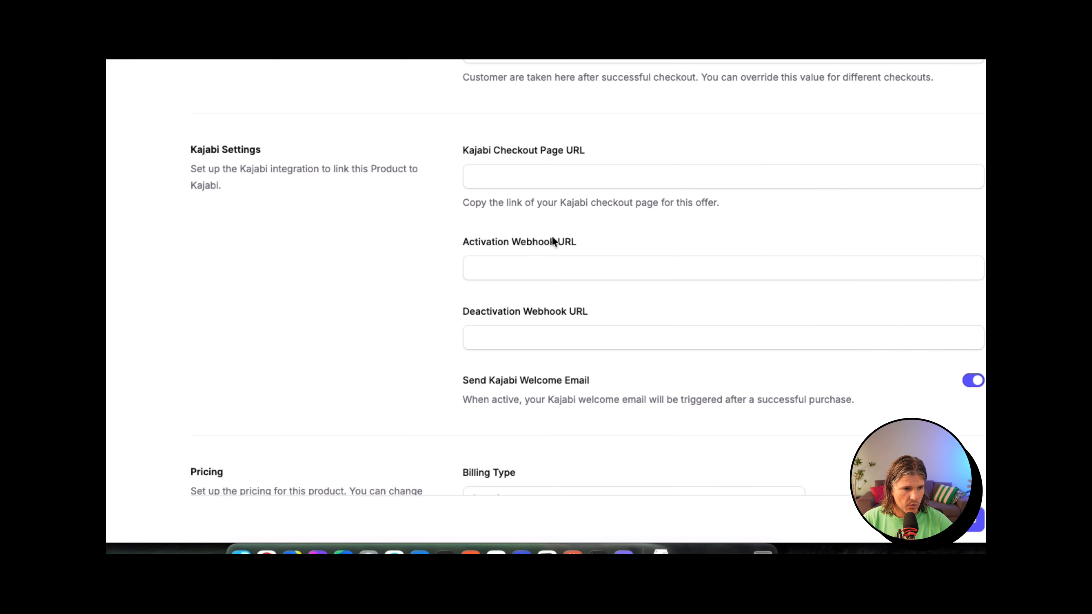
left_click(553, 240)
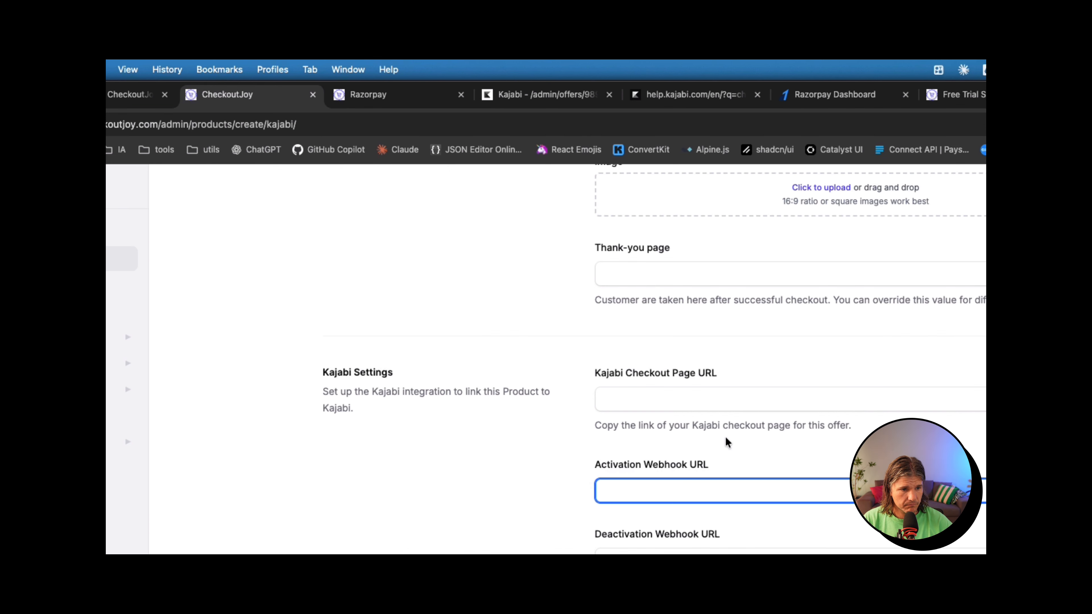
left_click(506, 106)
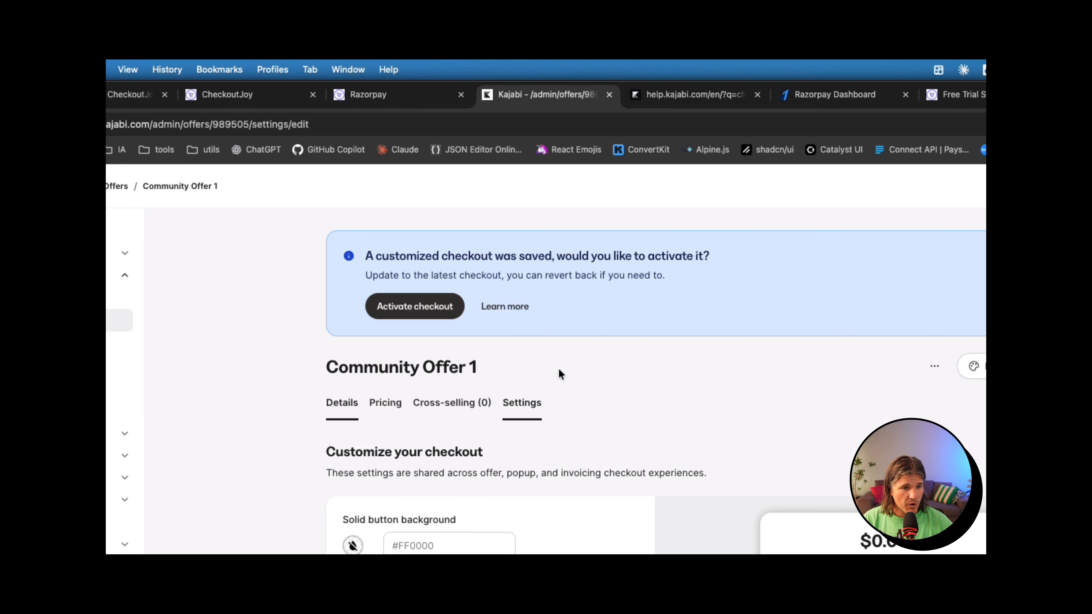
left_click(934, 367)
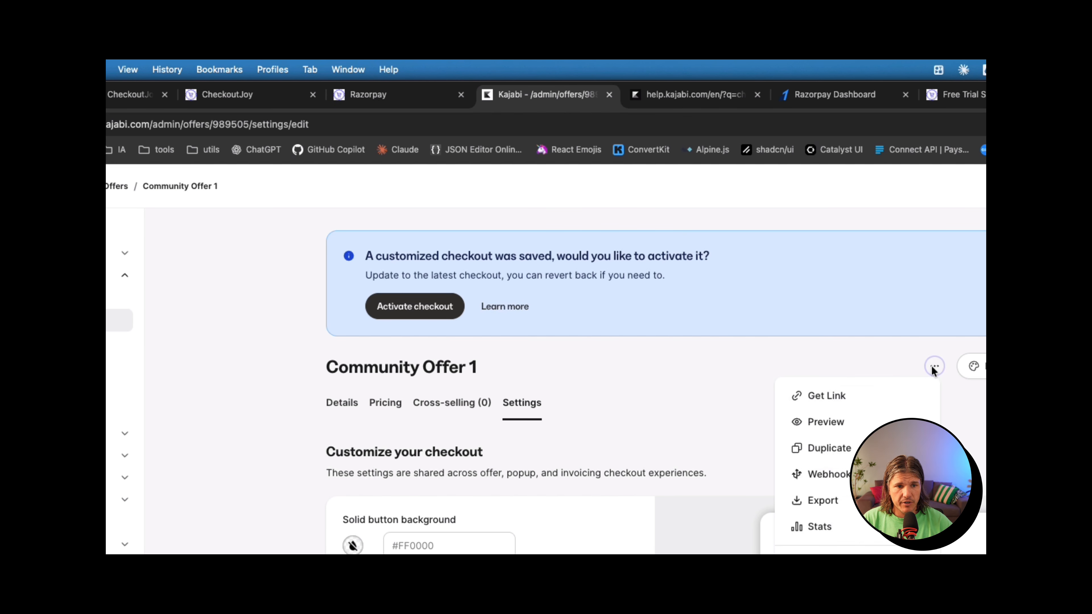
left_click(859, 400)
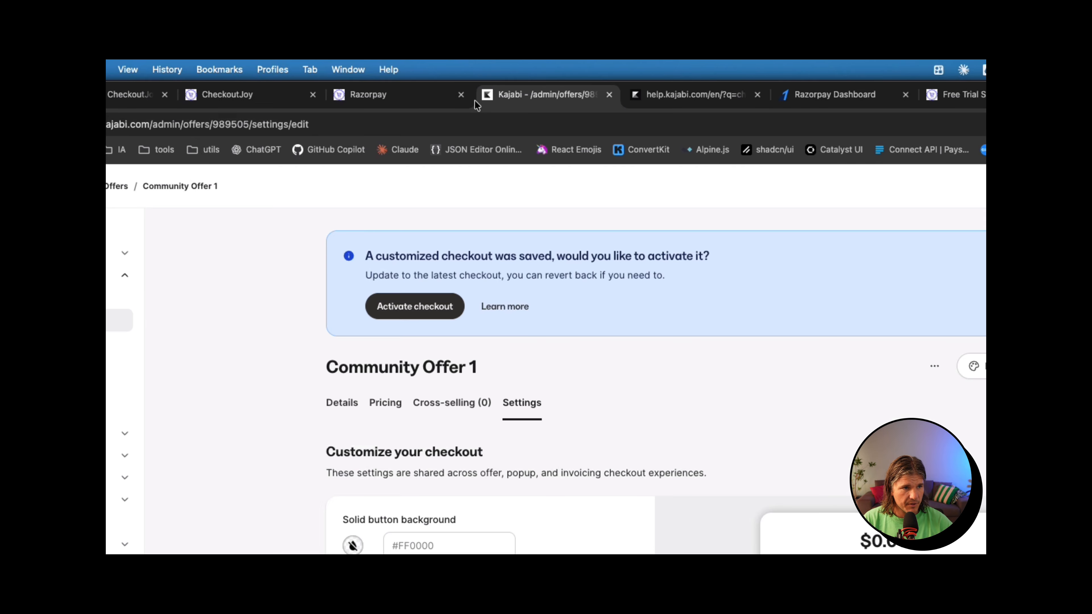
left_click(303, 104)
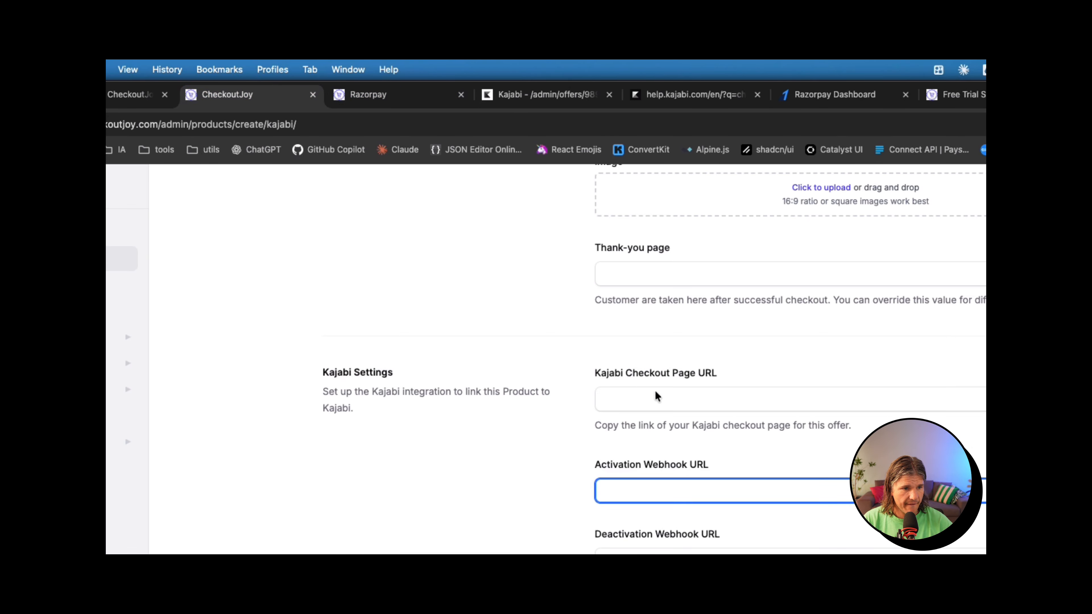
left_click(684, 397)
type("https://machineandme.mykajabi.com/offers/8hJhVk3h")
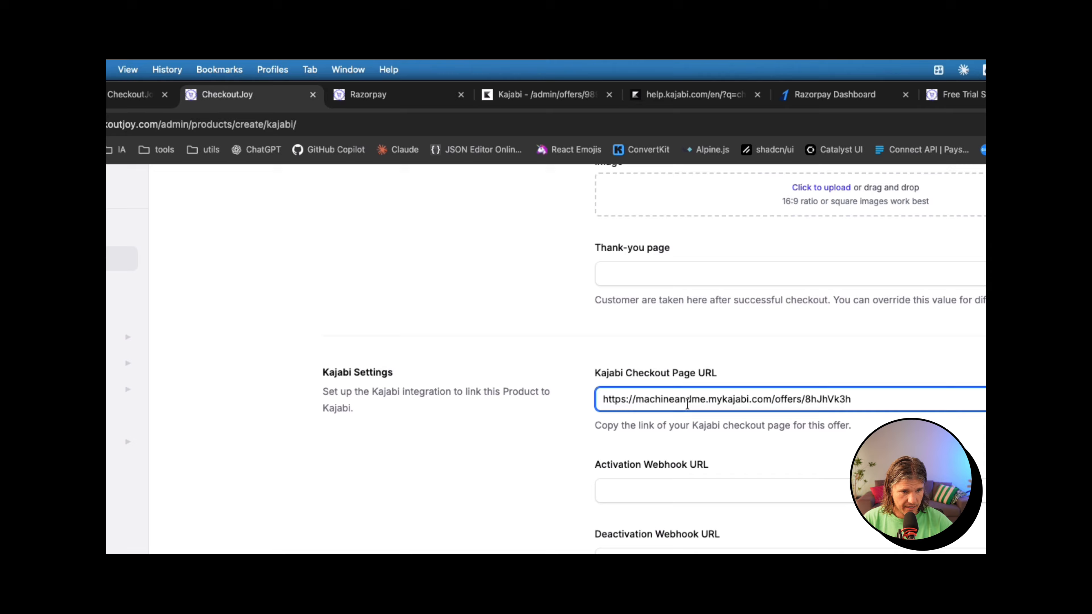
Step: Copy Kajabi's activation and deactivation webhook URLs into the matching CheckoutJoy fields
left_click(516, 95)
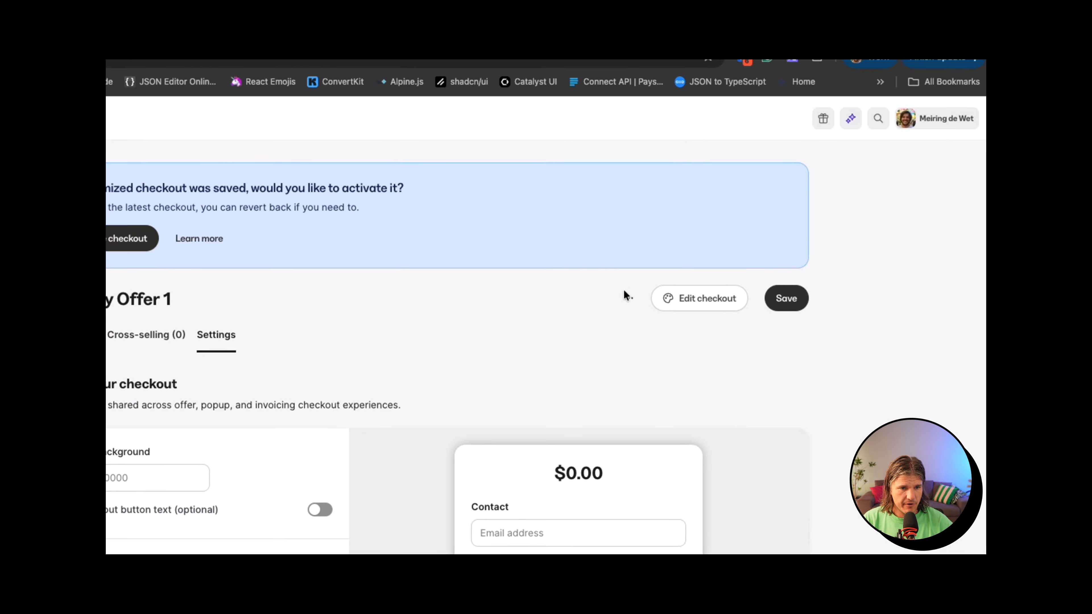
left_click(626, 297)
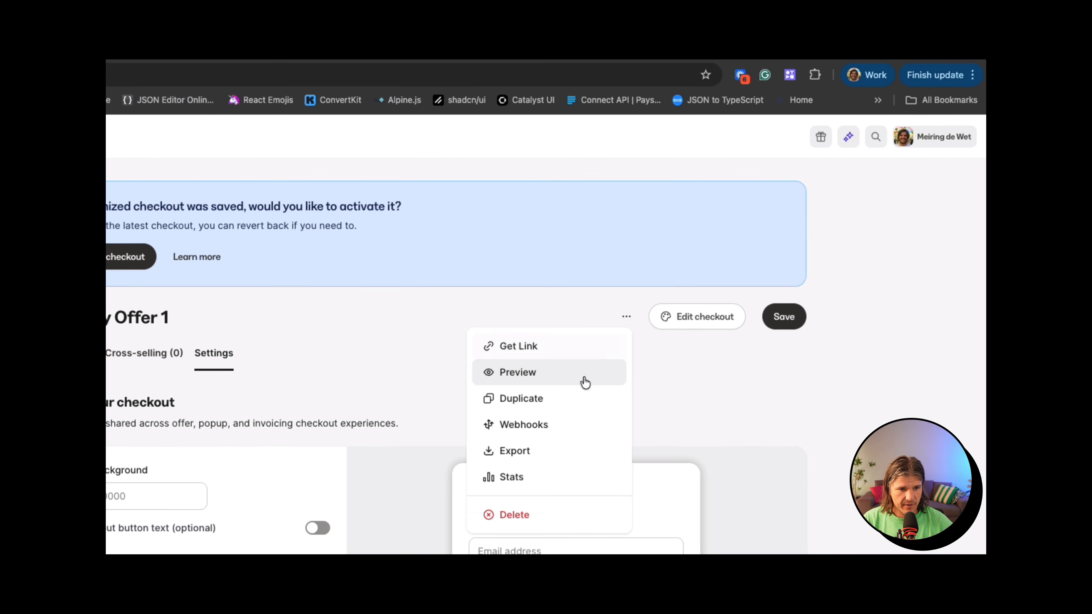
left_click(578, 405)
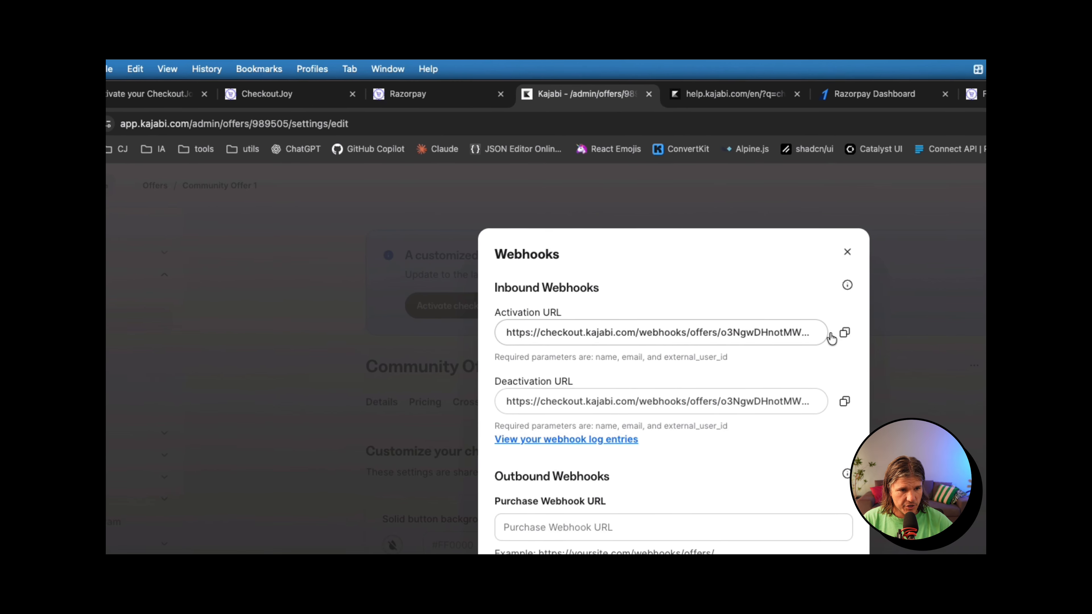
left_click(844, 333)
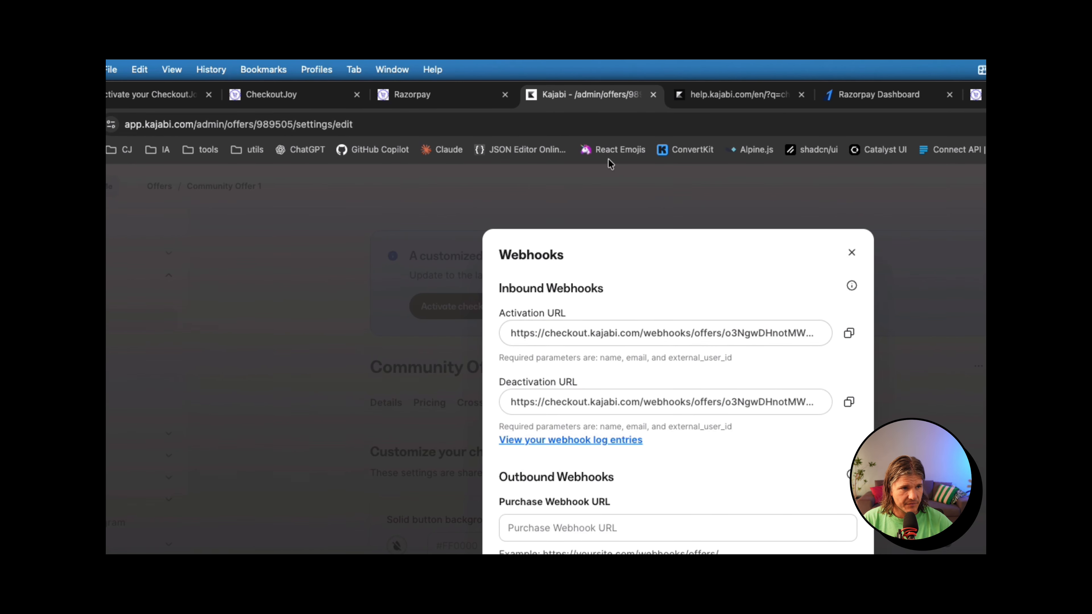
left_click(301, 94)
left_click(696, 441)
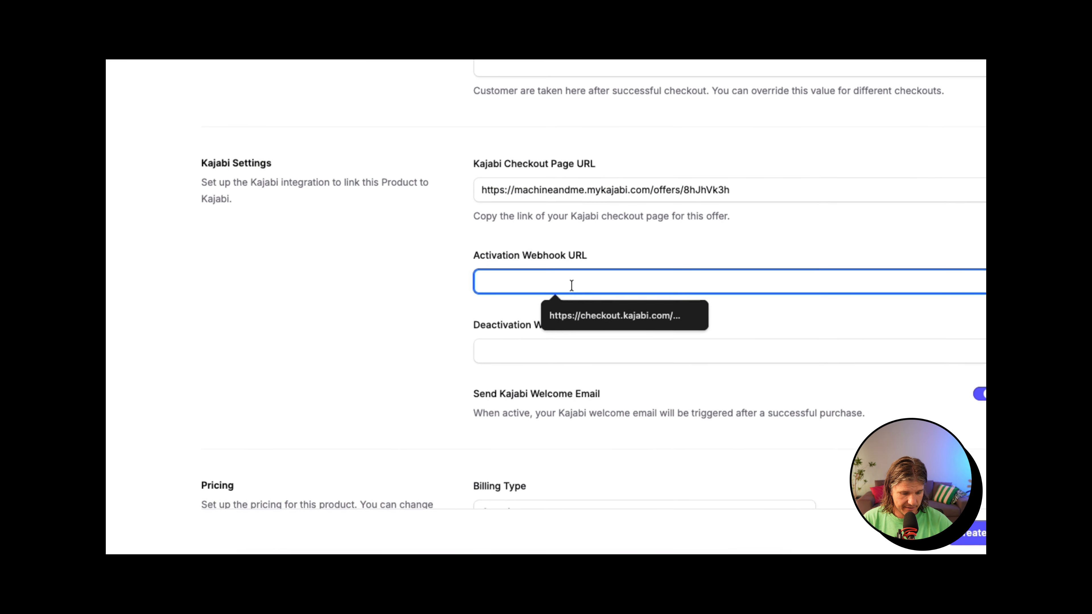
key("super+v")
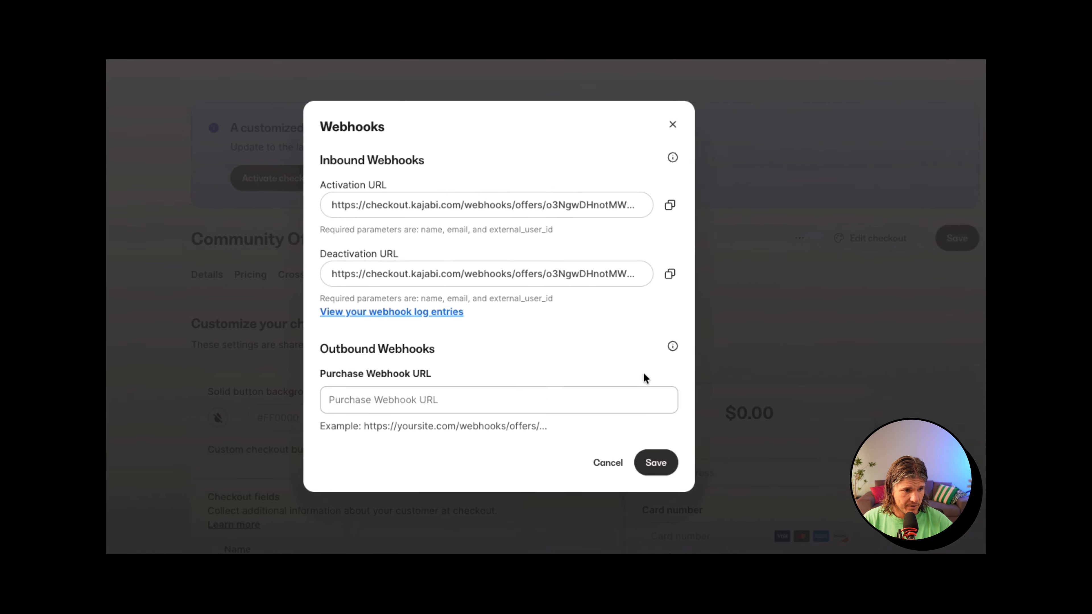
left_click(584, 155)
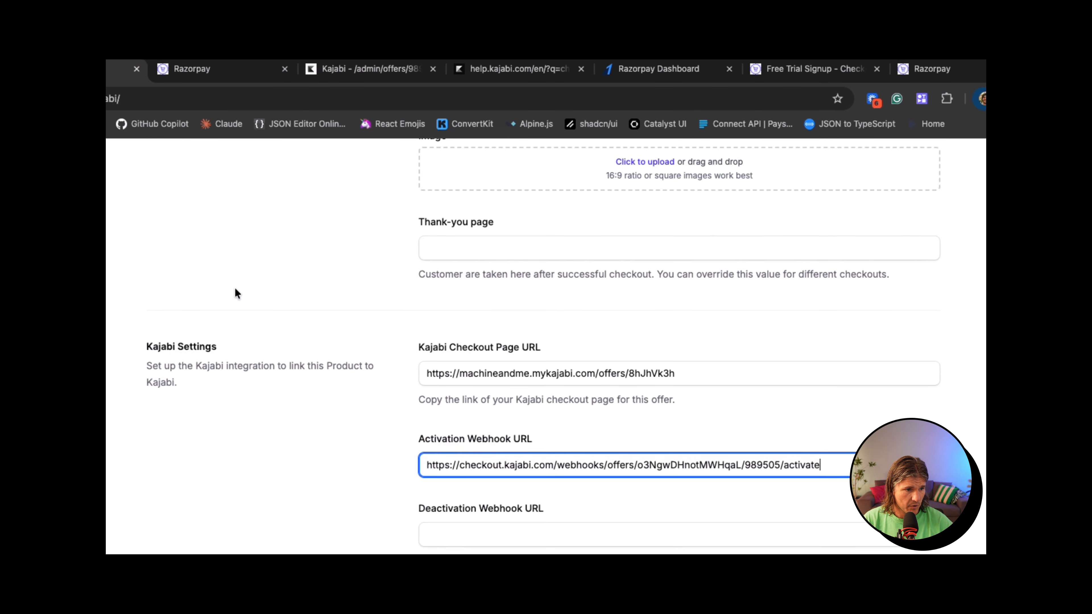
left_click(480, 534)
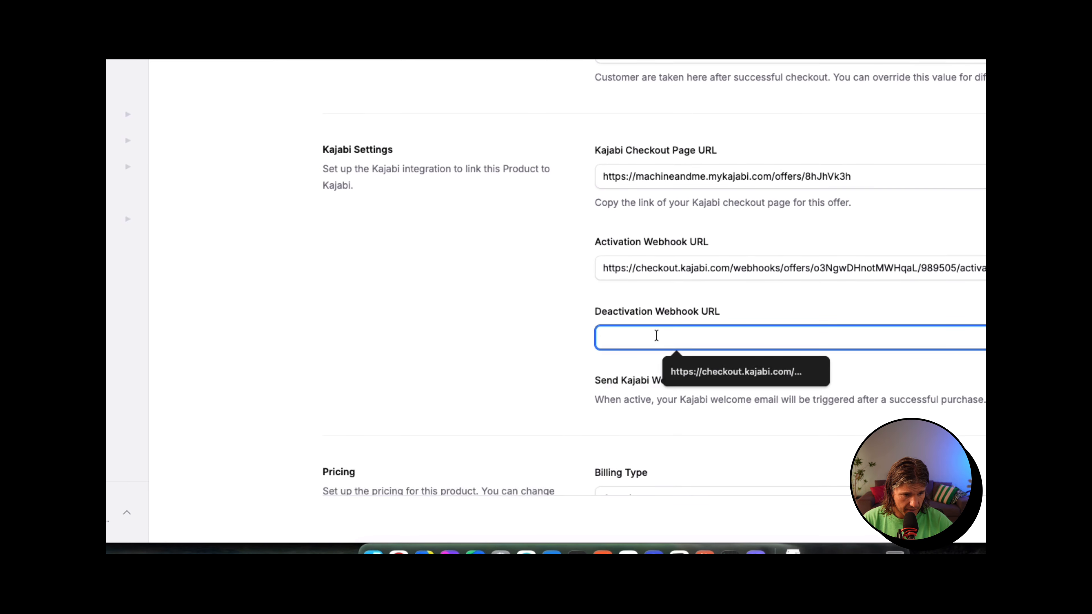
key("super+v")
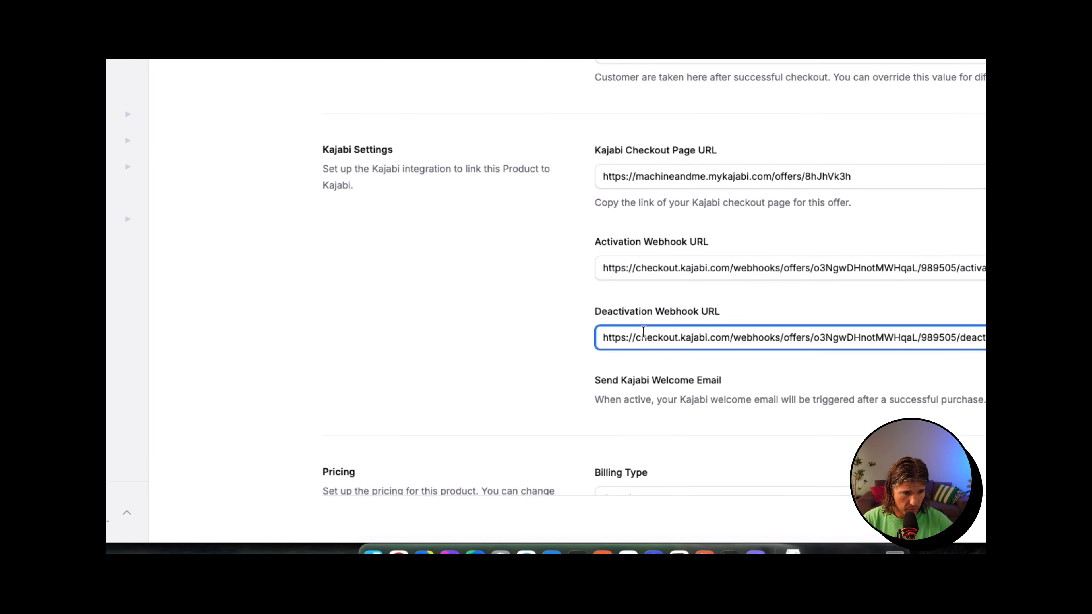
left_click(478, 314)
scroll(481, 355, "down", 2)
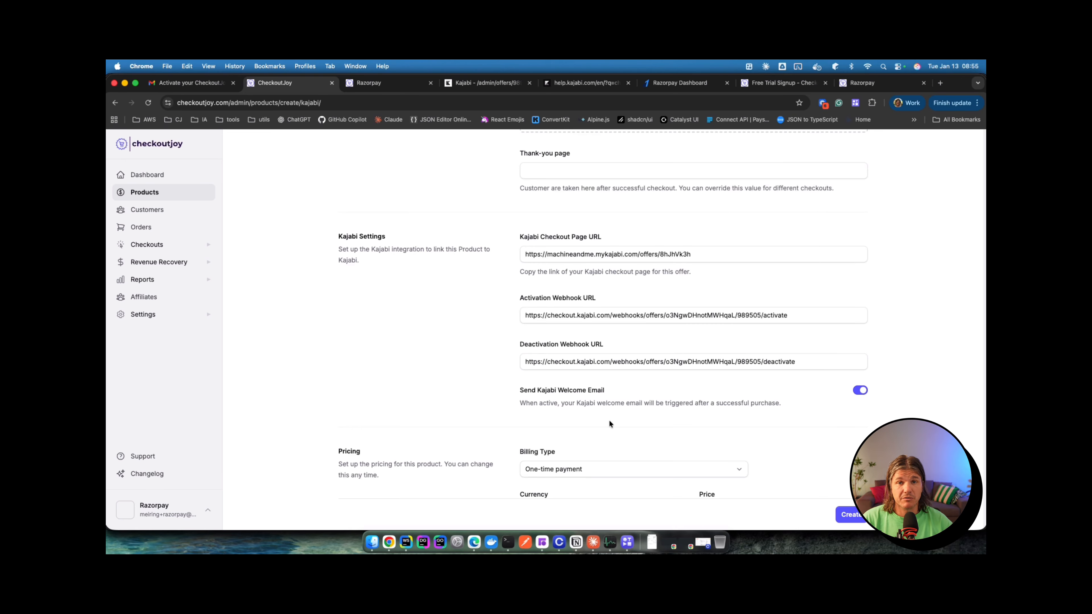
Step: Set the currency to Indian Rupee - INR and the price to 90000, then create the product
scroll(611, 422, "down", 3)
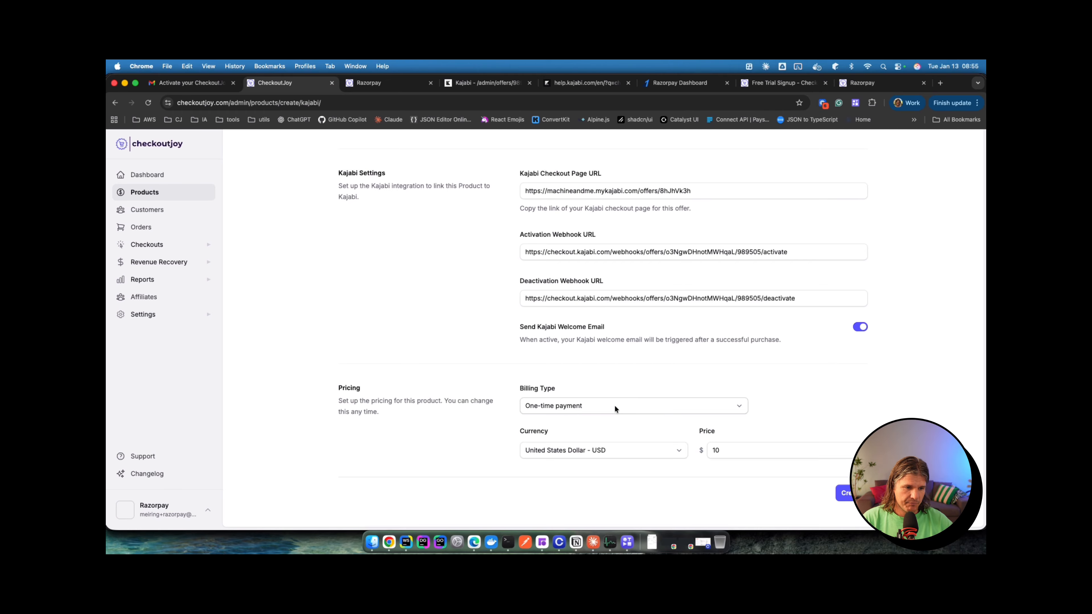
left_click(550, 425)
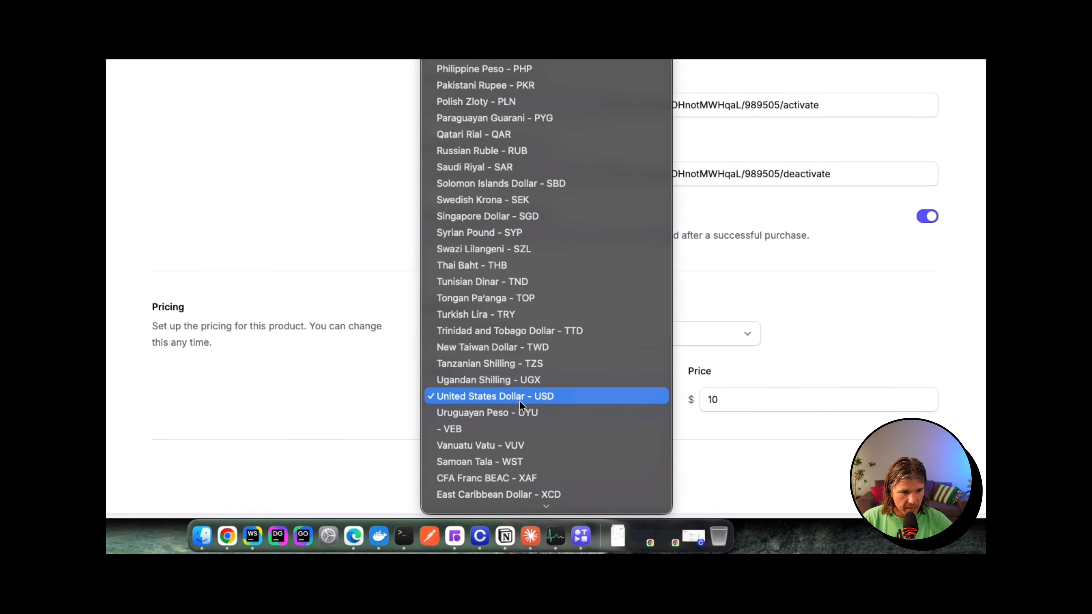
scroll(553, 177, "up", 5)
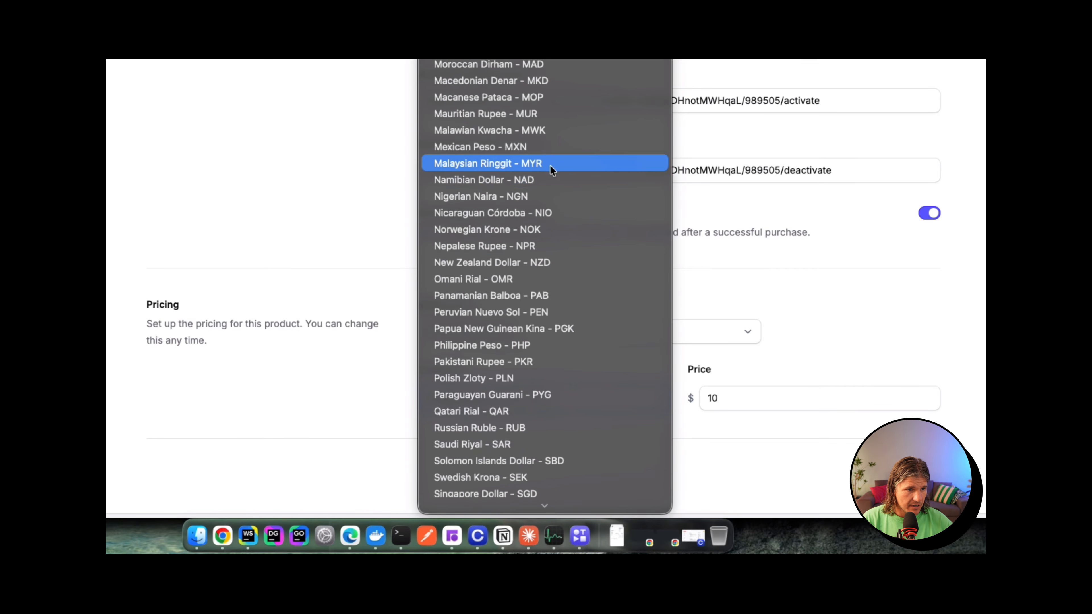
scroll(549, 165, "up", 7)
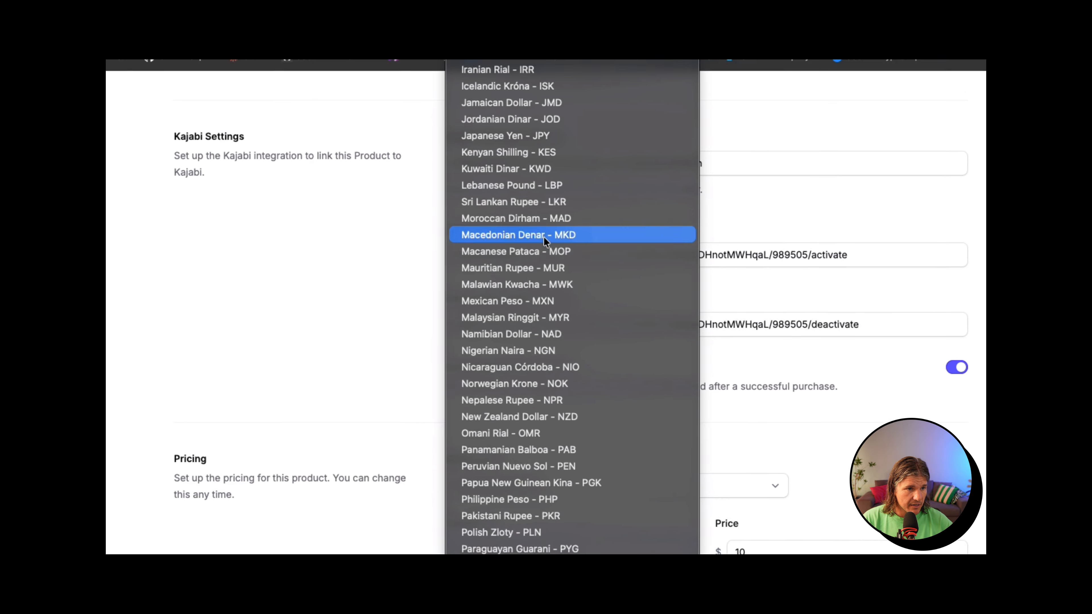
left_click(592, 245)
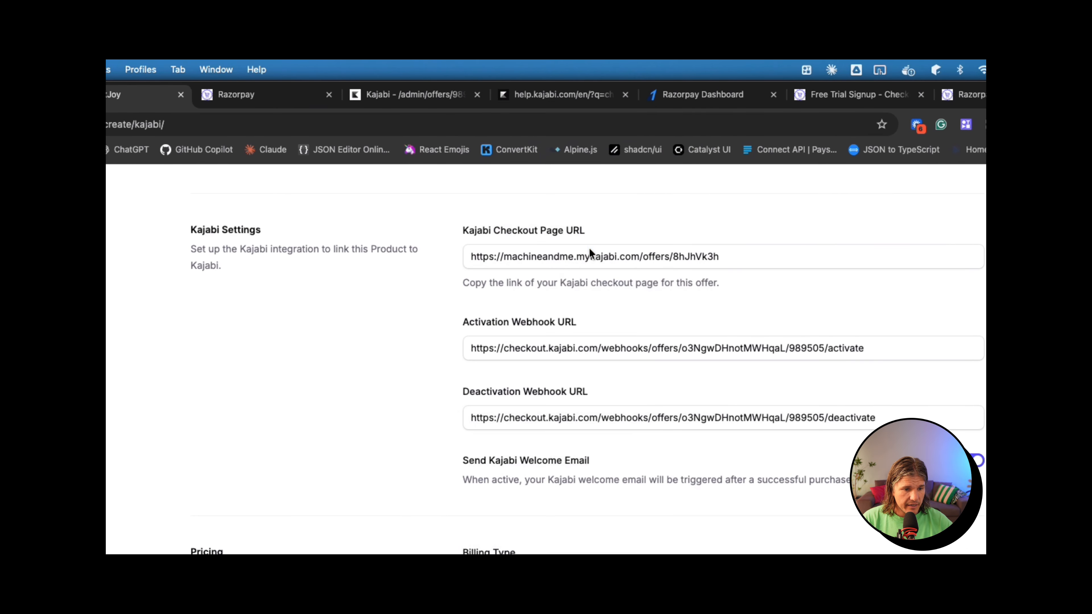
key("Tab")
type("90000")
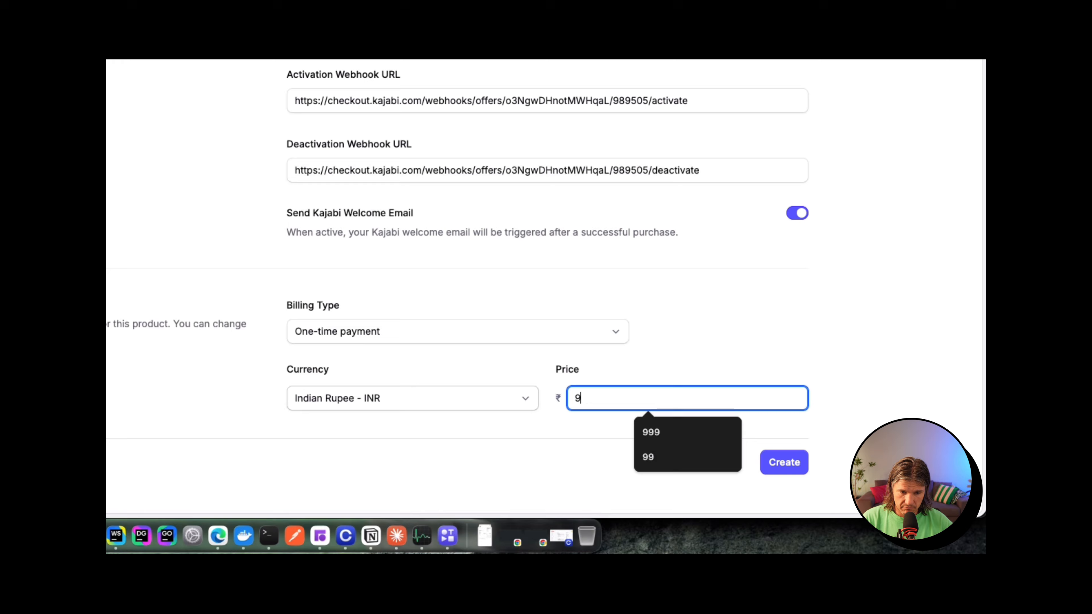
left_click(800, 463)
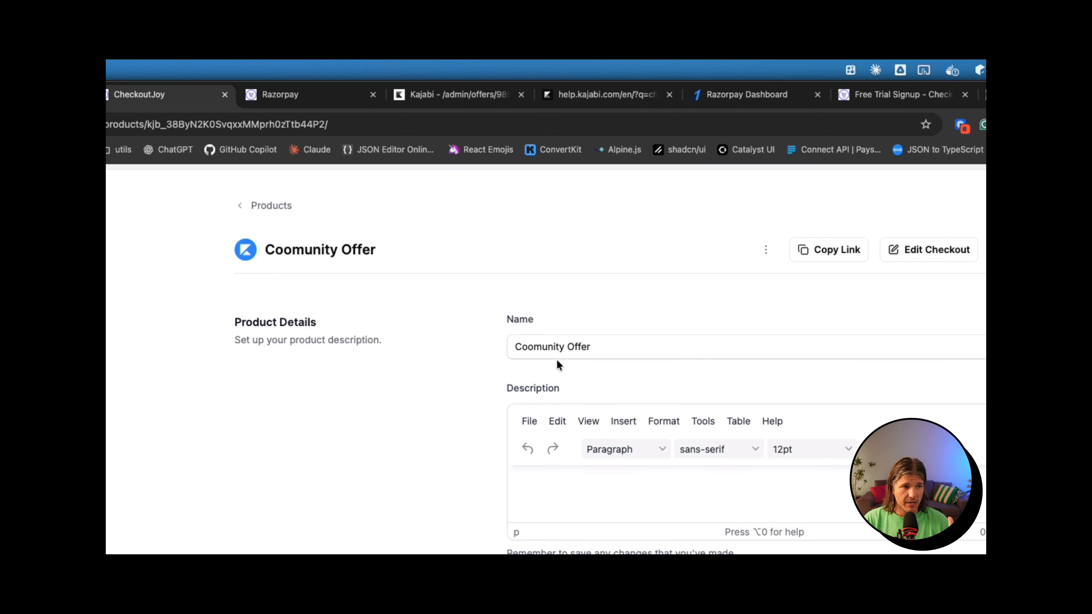
Step: Open the Coomunity Offer hosted checkout, showing ₹90,000.00 due now
scroll(792, 348, "down", 6)
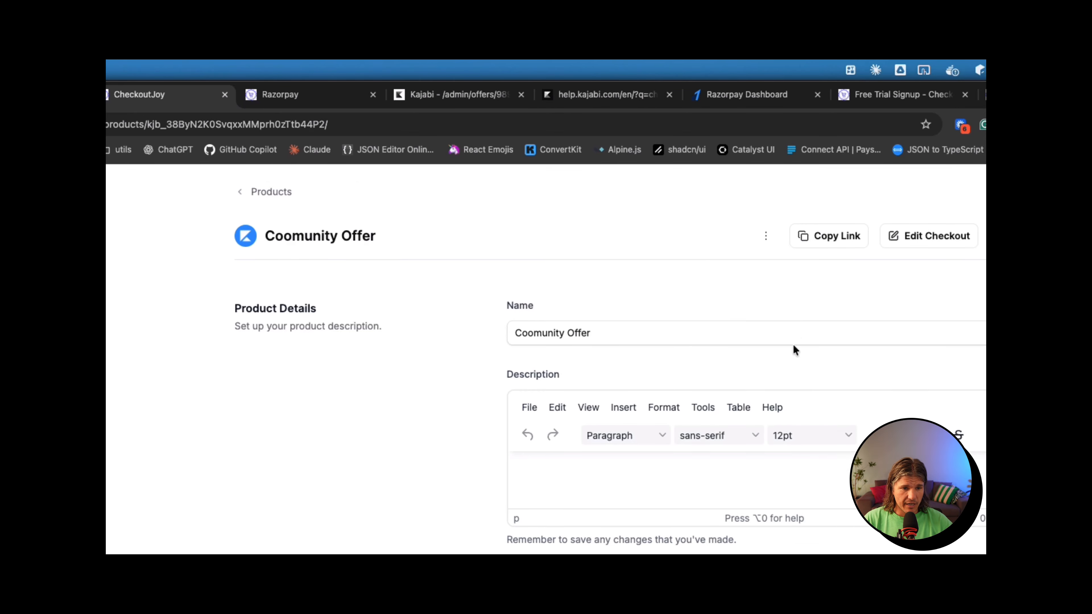
scroll(792, 345, "down", 2)
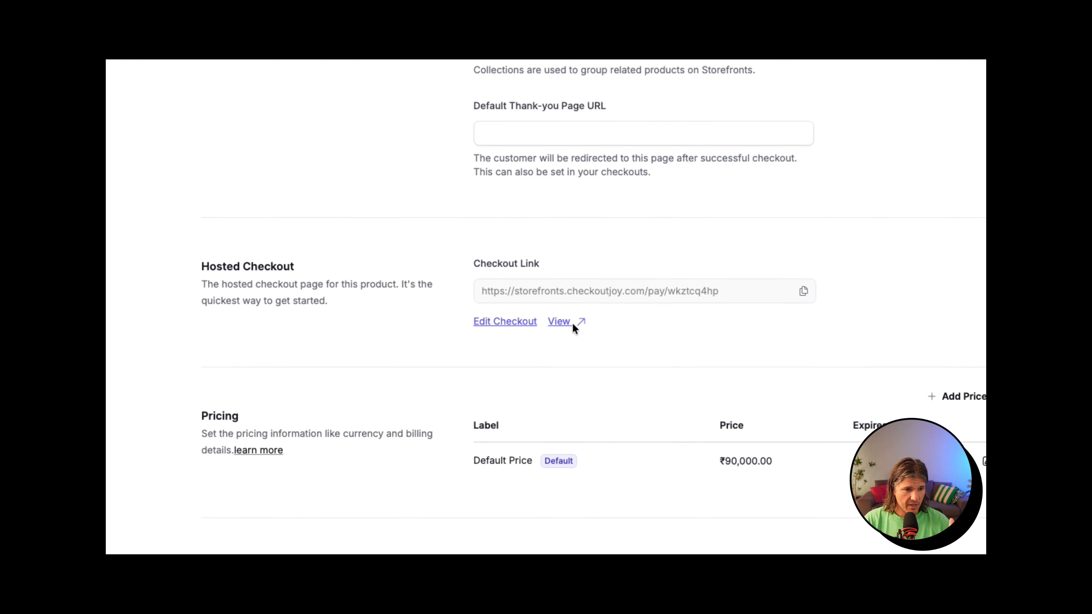
left_click(563, 274)
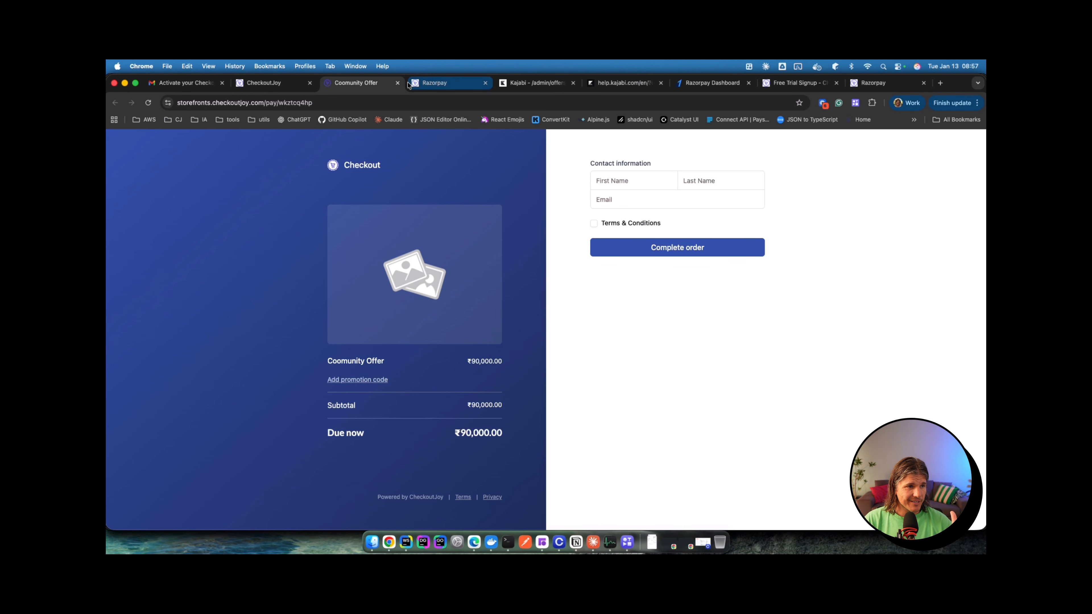
Step: Close the checkout tab and correct the product name from 'Coomunity' to 'Community Offer'
left_click(397, 83)
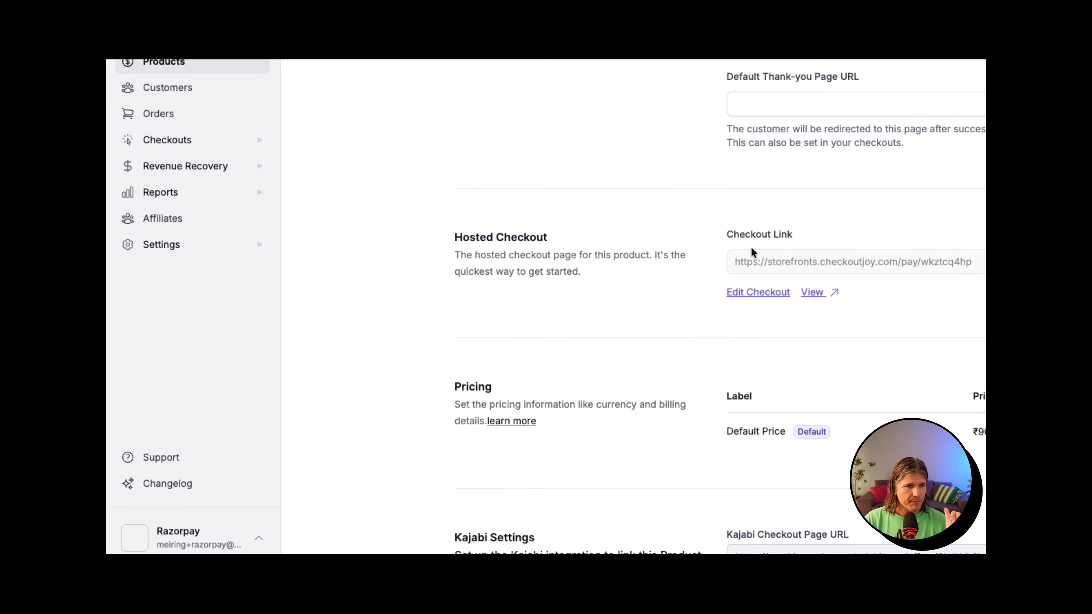
scroll(751, 247, "up", 5)
scroll(563, 341, "up", 3)
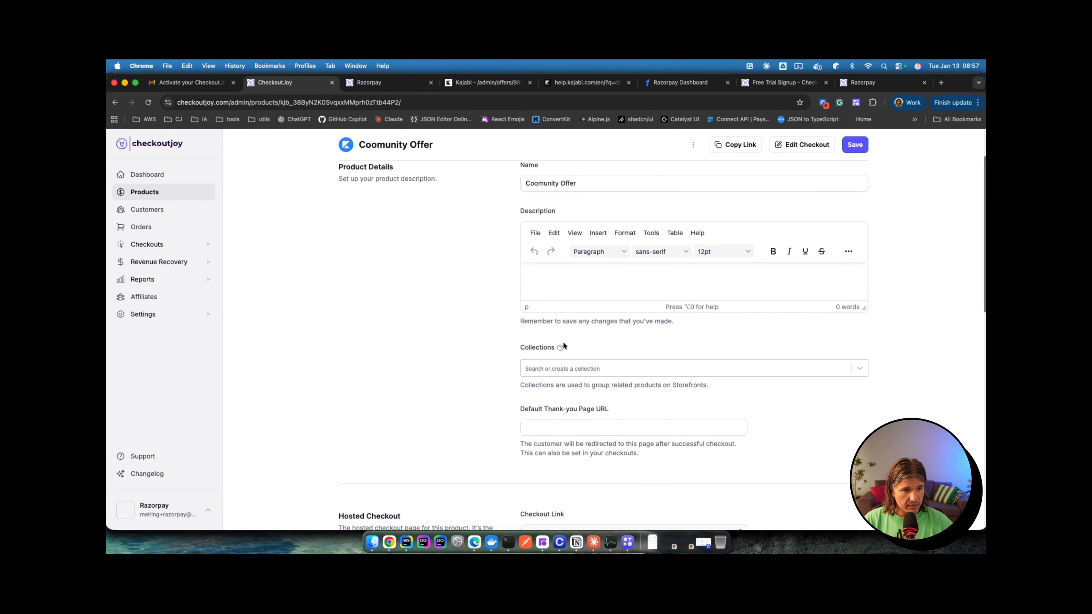
left_click(535, 198)
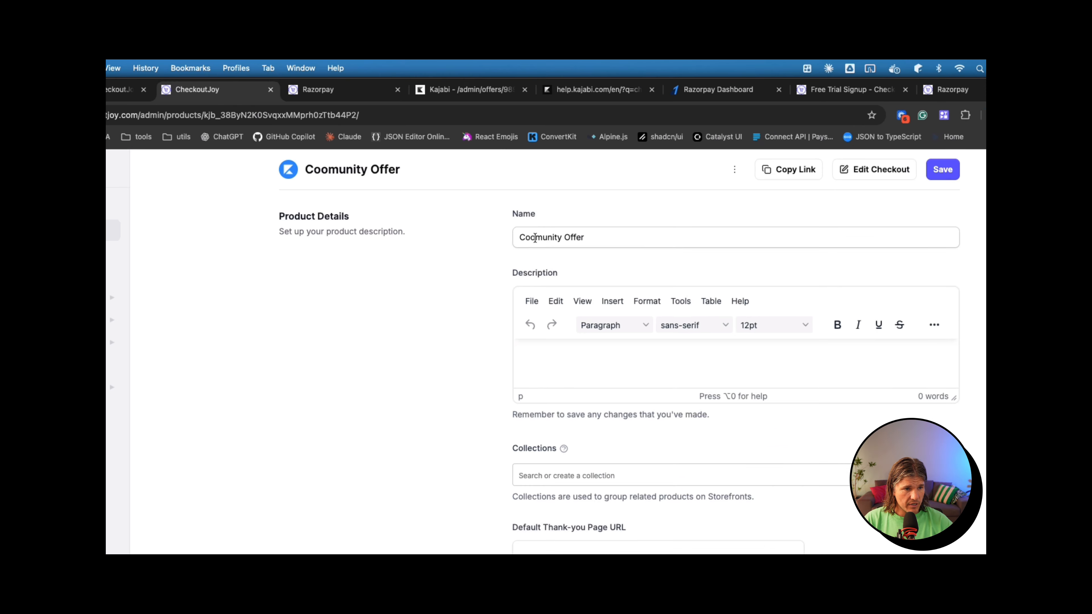
key("BackSpace")
type("m")
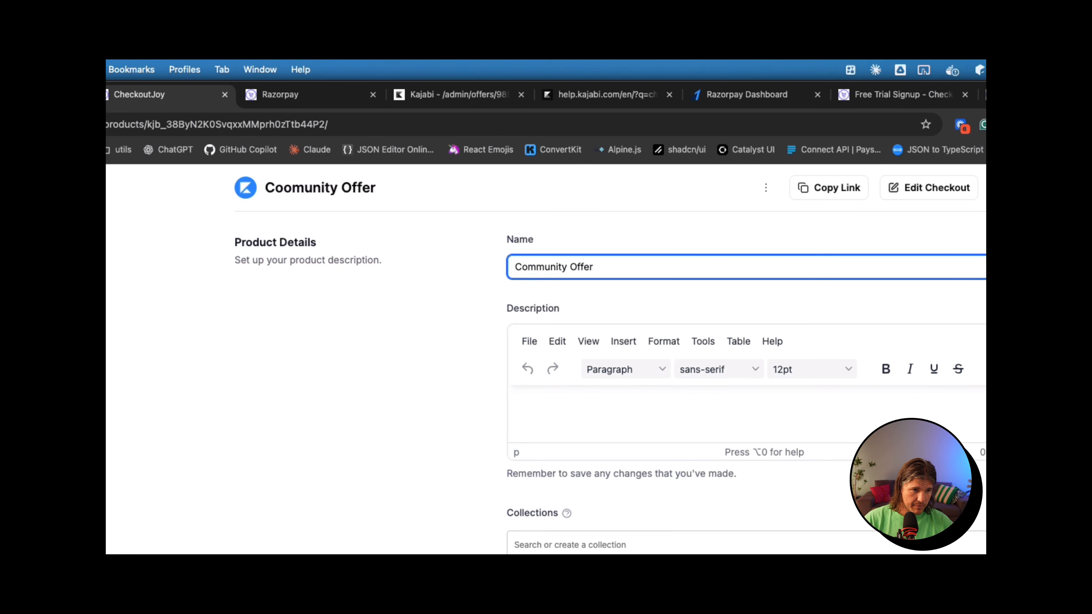
left_click(620, 425)
scroll(555, 309, "down", 6)
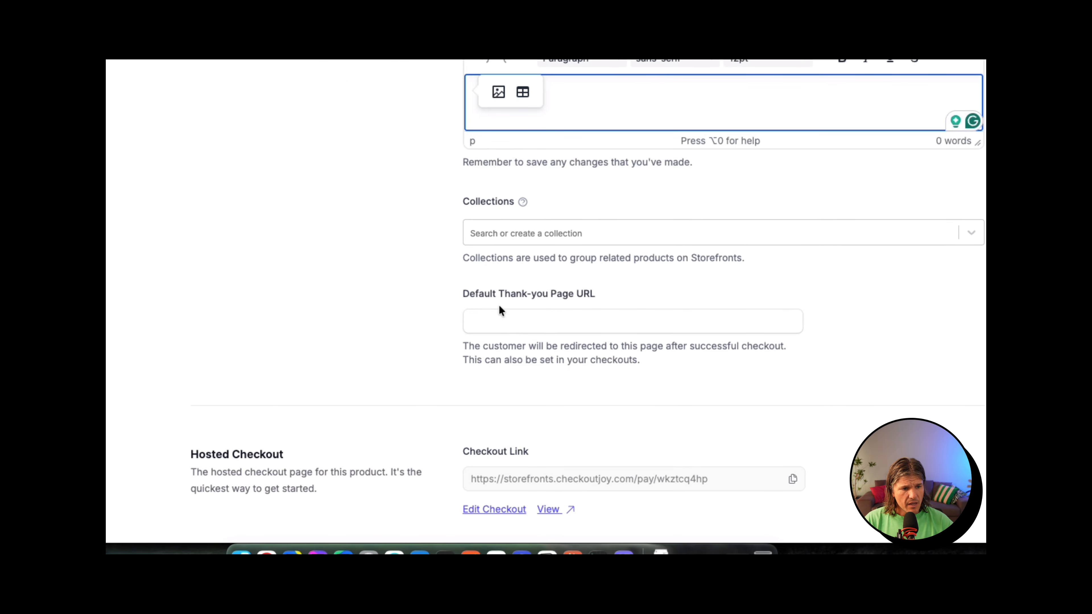
left_click_drag(463, 297, 571, 301)
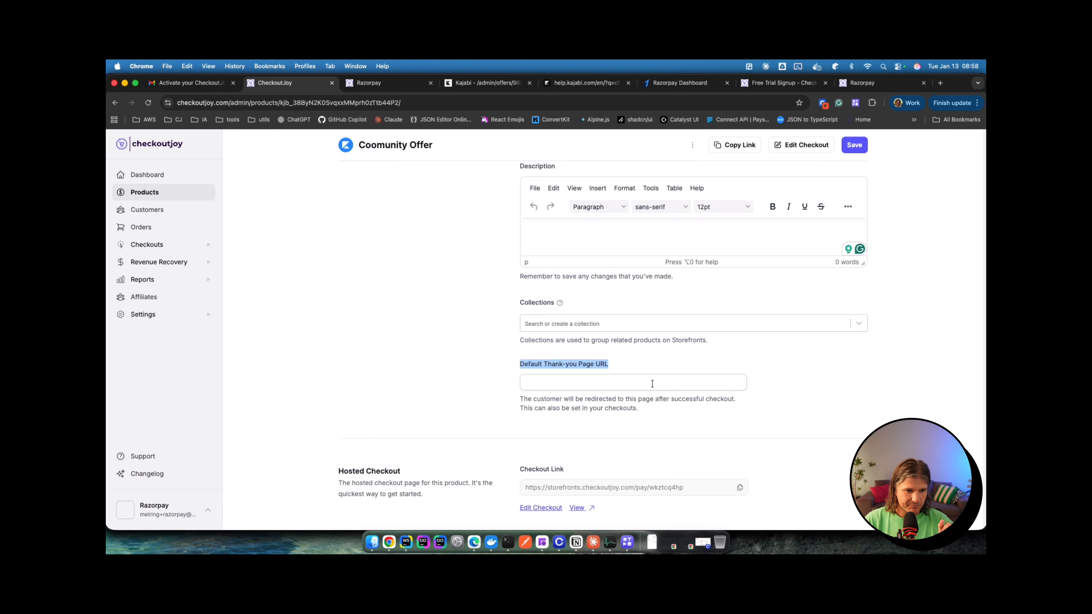
left_click(634, 381)
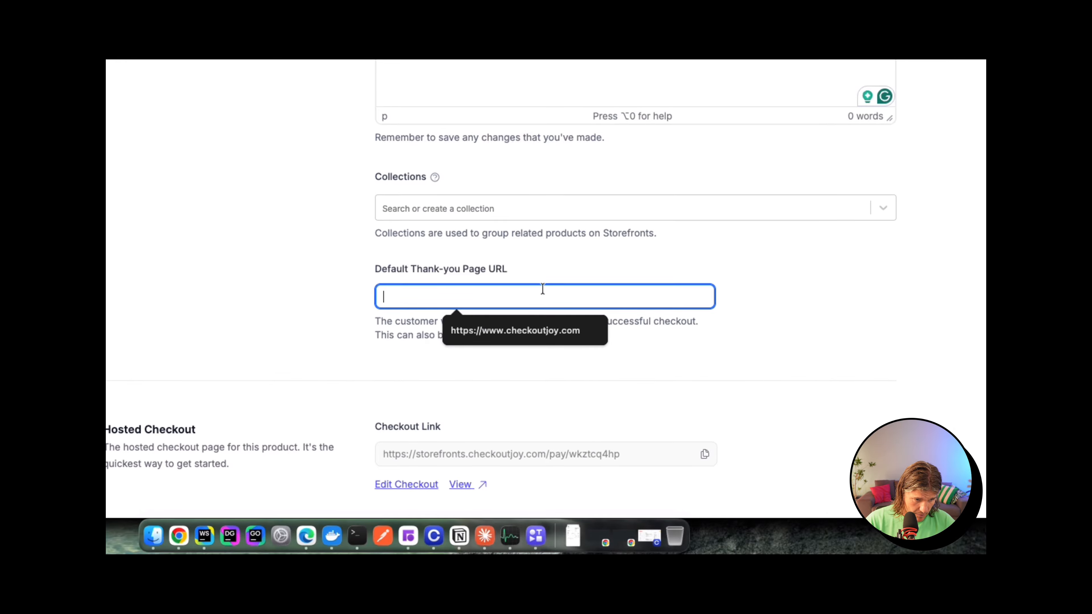
left_click(543, 326)
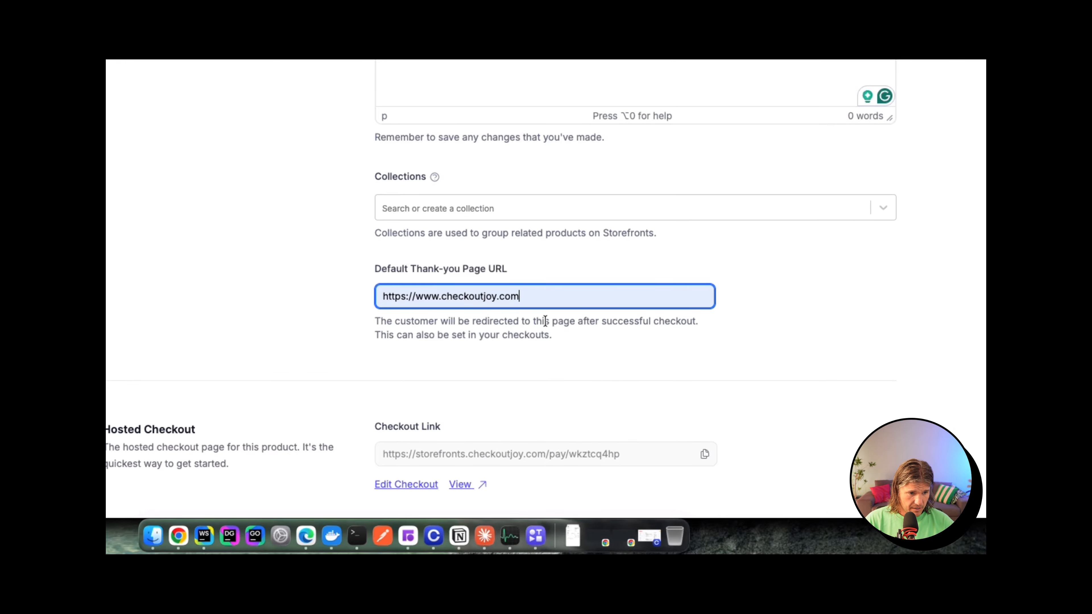
left_click(712, 257)
scroll(625, 347, "down", 2)
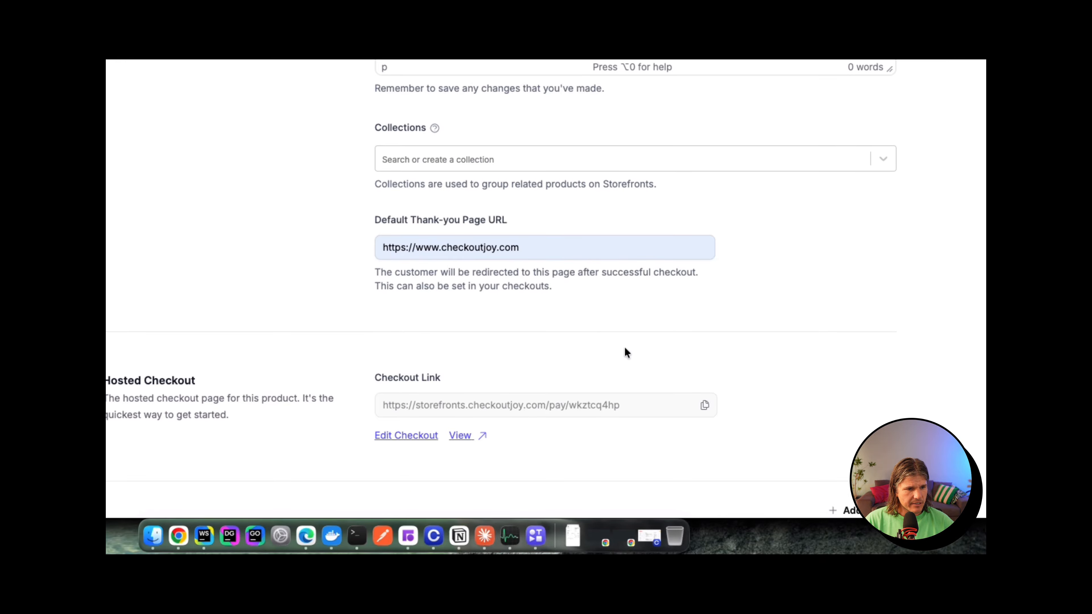
left_click(799, 146)
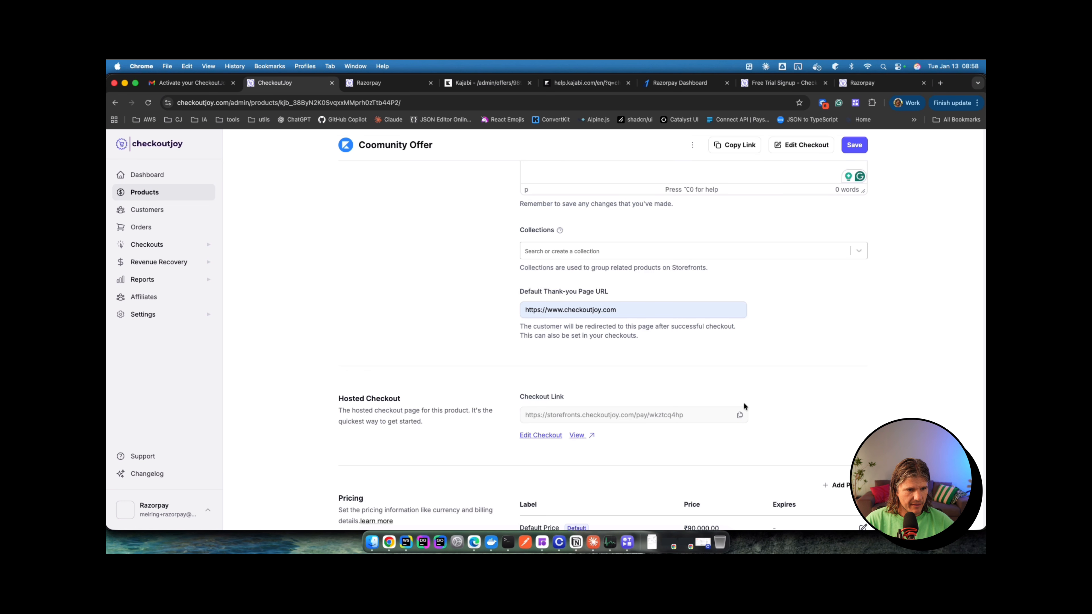
Step: Review the Hosted Checkout section and the product's checkout link address
scroll(744, 407, "down", 3)
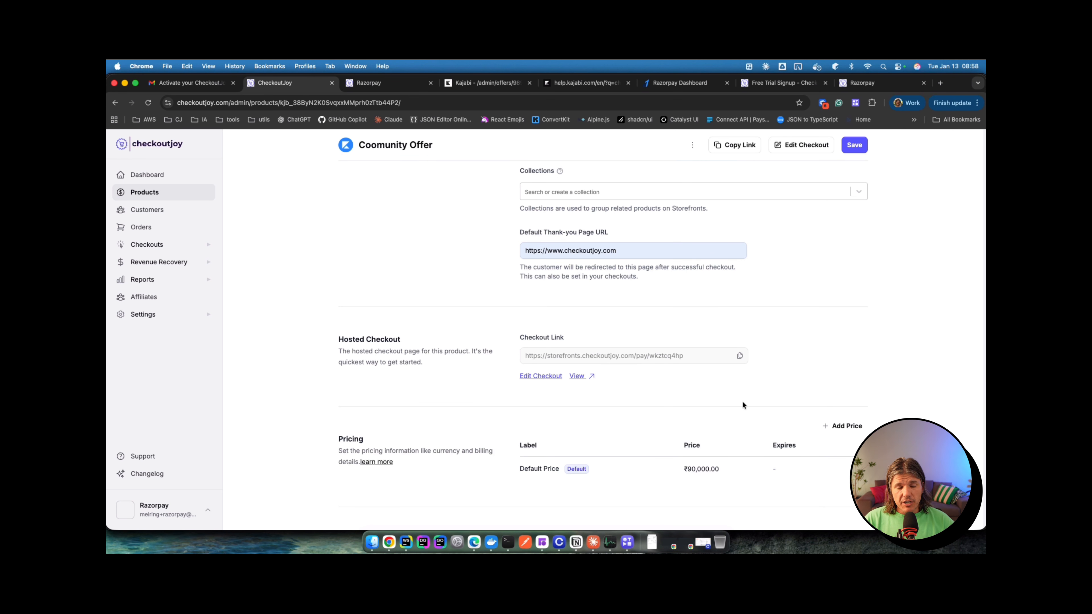
left_click_drag(338, 340, 402, 339)
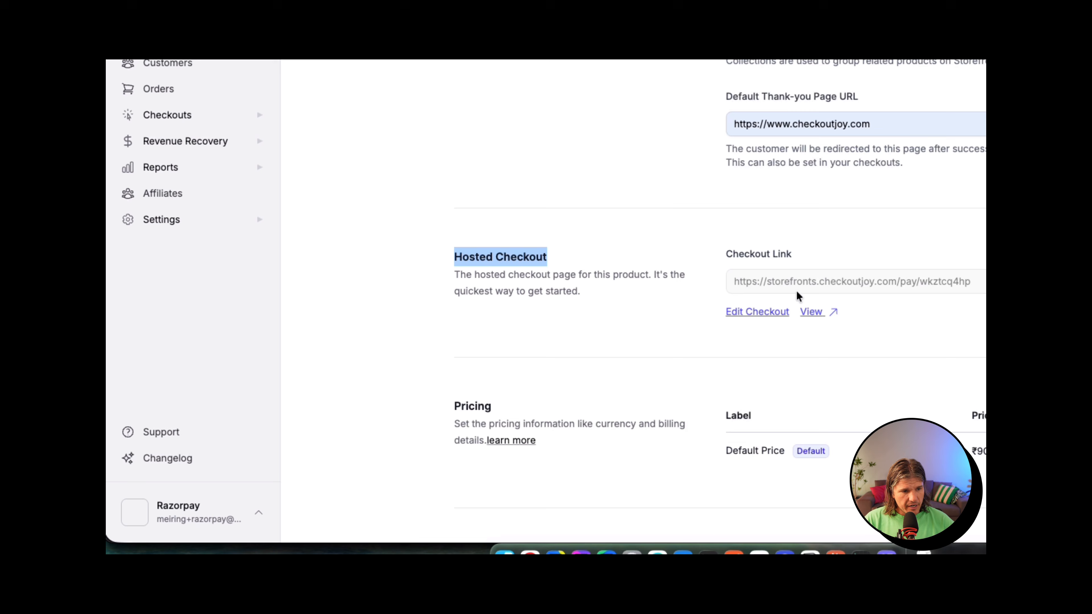
left_click_drag(735, 285, 972, 282)
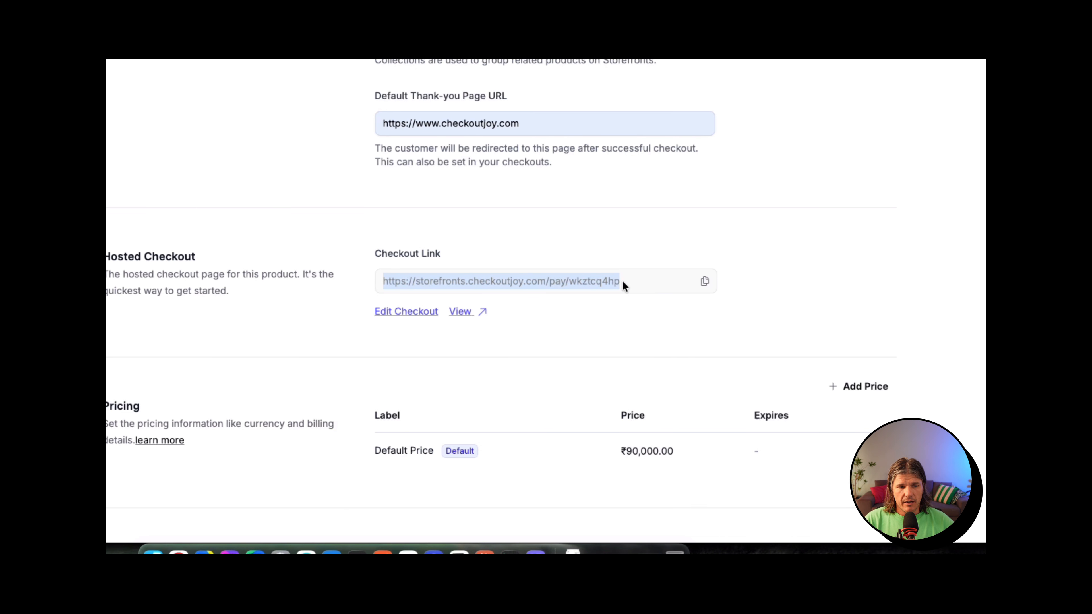
left_click(623, 282)
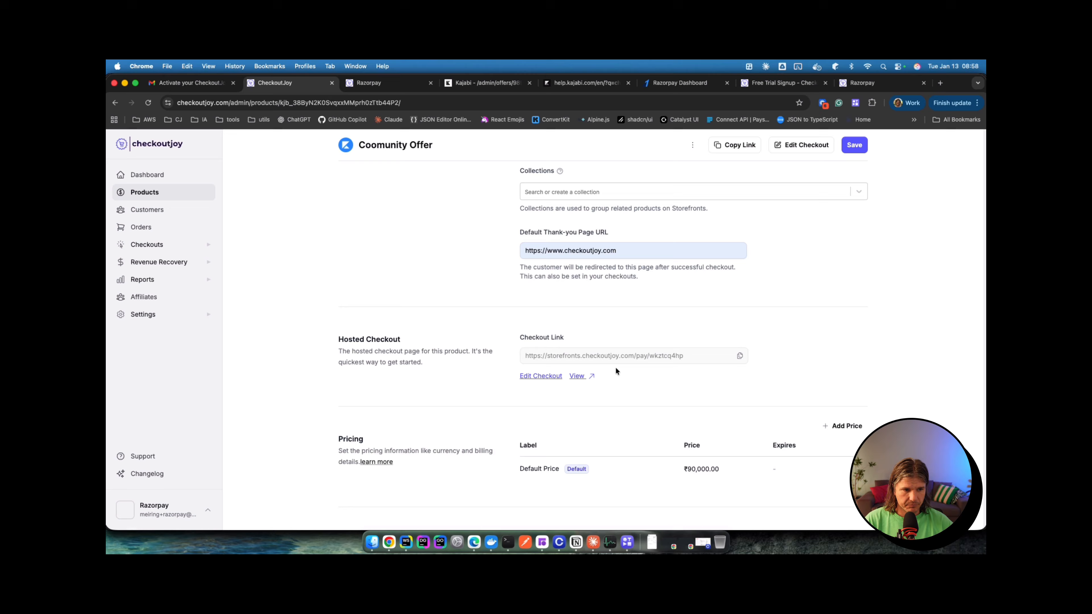
left_click_drag(549, 355, 623, 356)
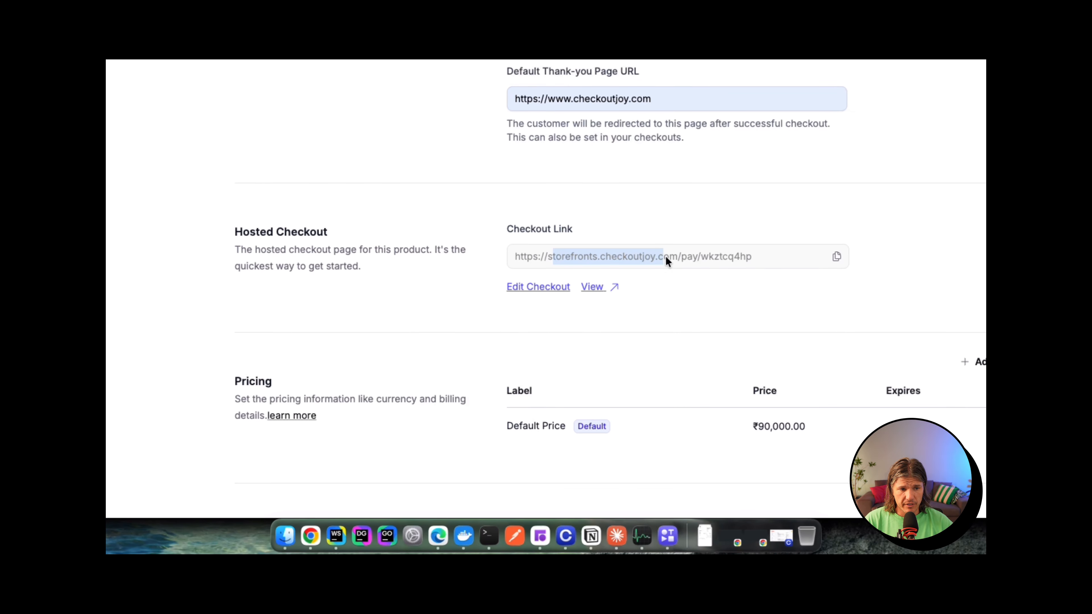
left_click(644, 264)
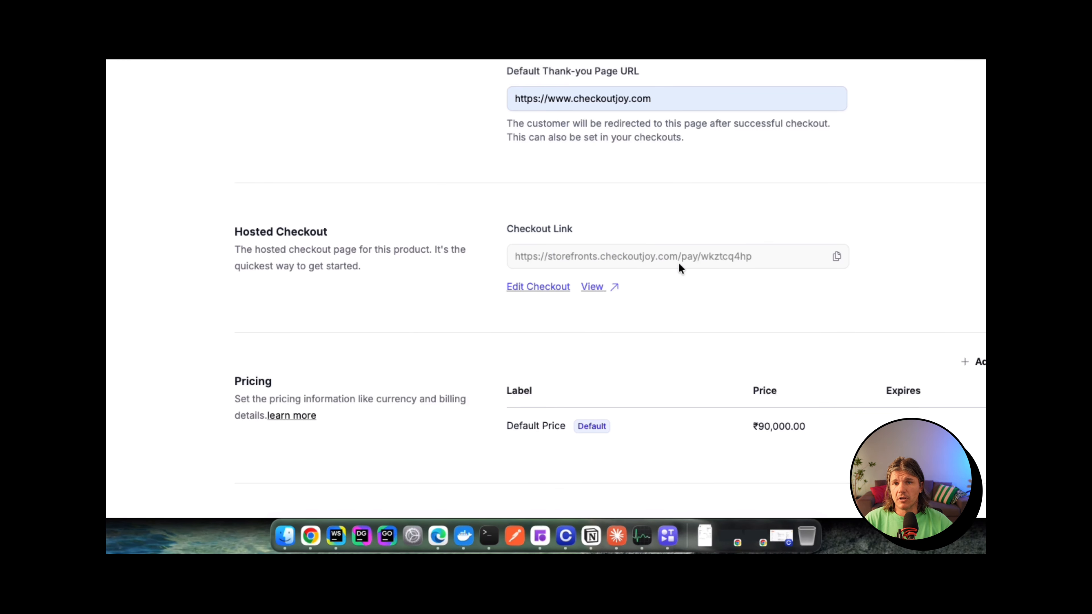
scroll(723, 246, "down", 2)
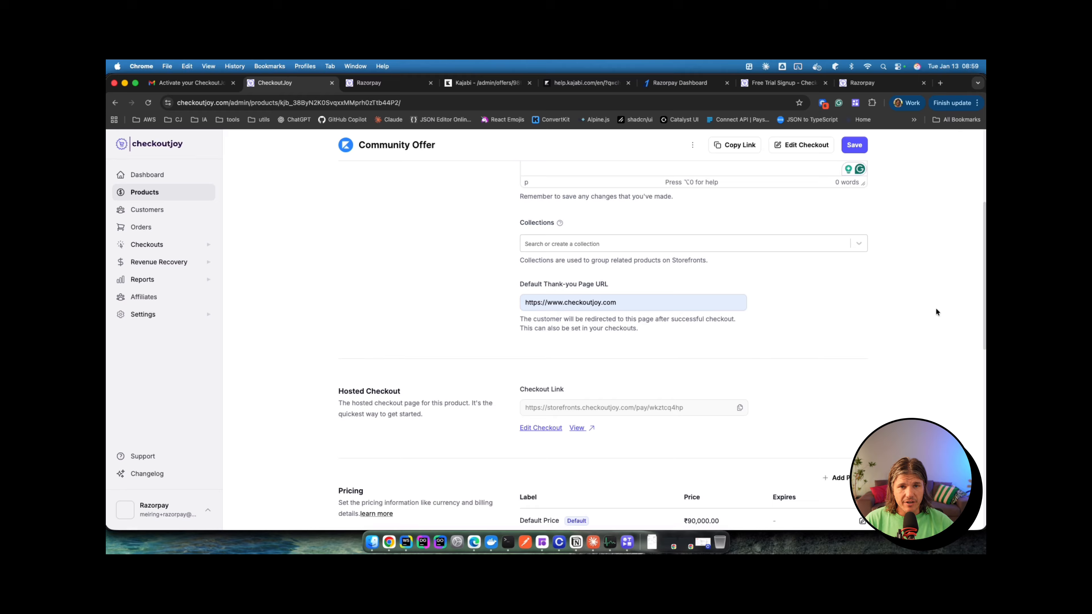
scroll(937, 307, "up", 1)
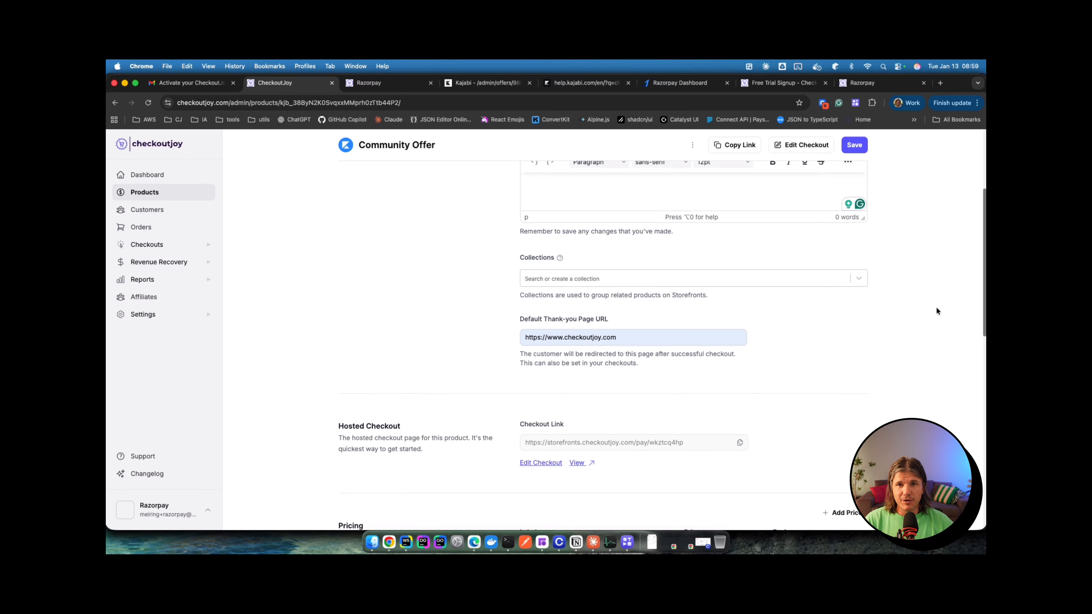
scroll(936, 306, "up", 5)
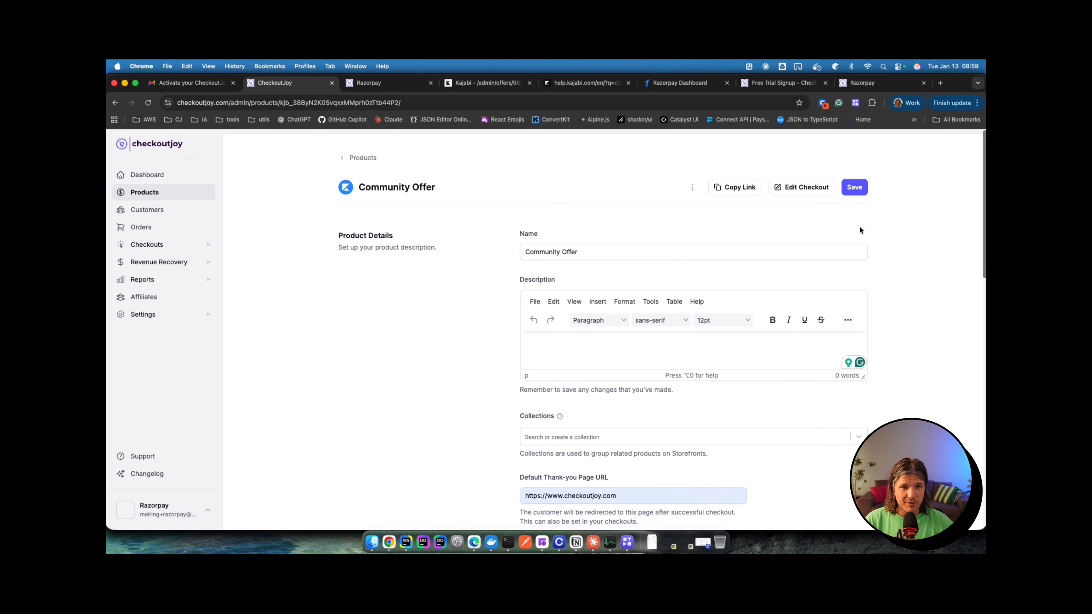
Step: Open the Community Offer checkout editor and its Form Fields settings
left_click(790, 189)
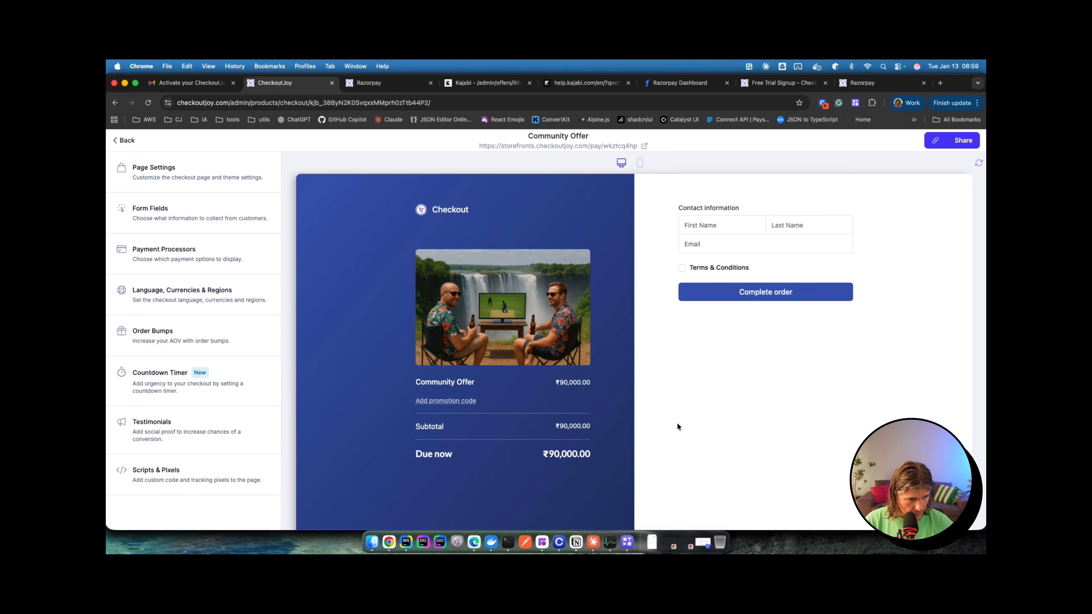
scroll(696, 383, "down", 2)
scroll(696, 383, "up", 2)
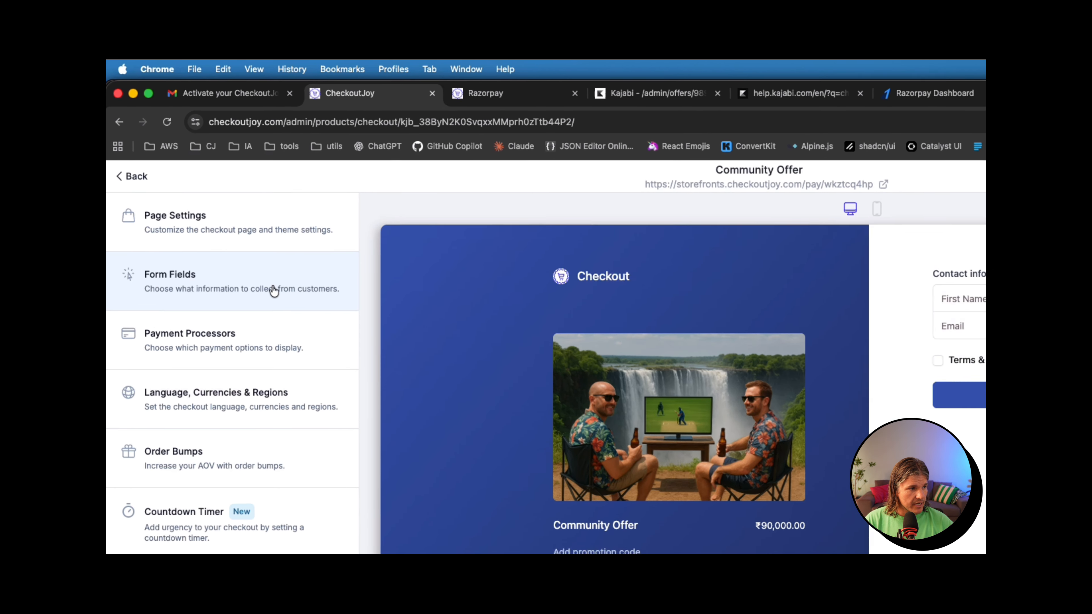
left_click(221, 215)
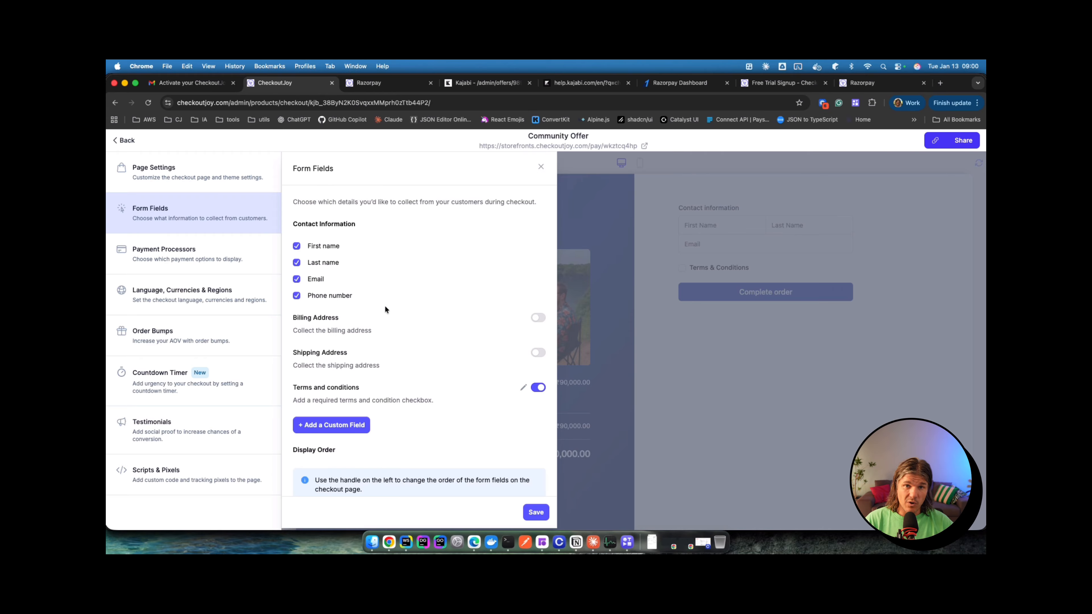
Step: Turn on Billing Address collection in Form Fields and save
left_click(544, 318)
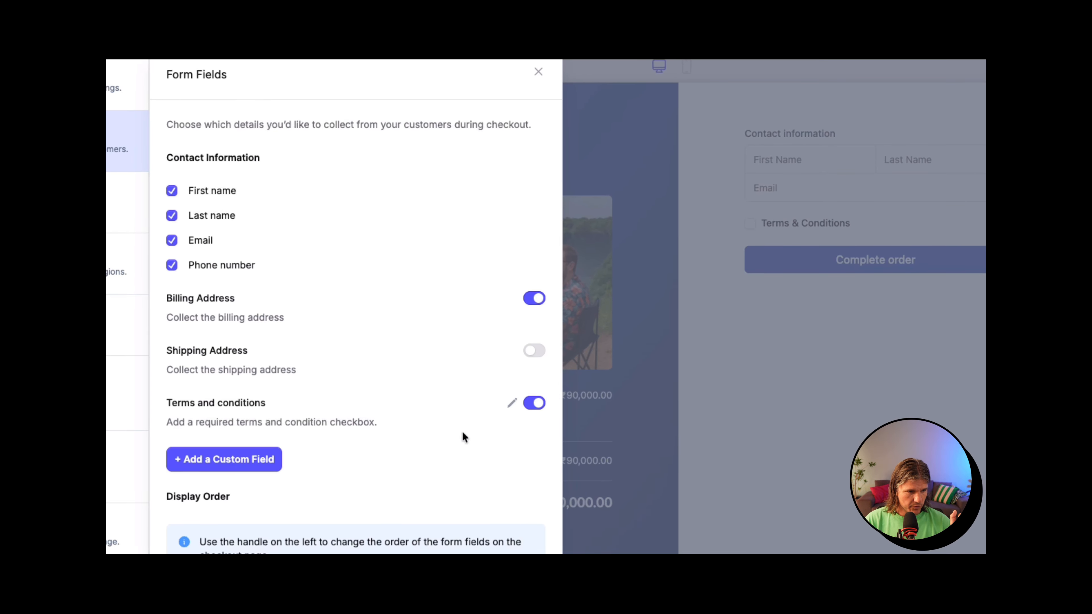
scroll(483, 458, "down", 2)
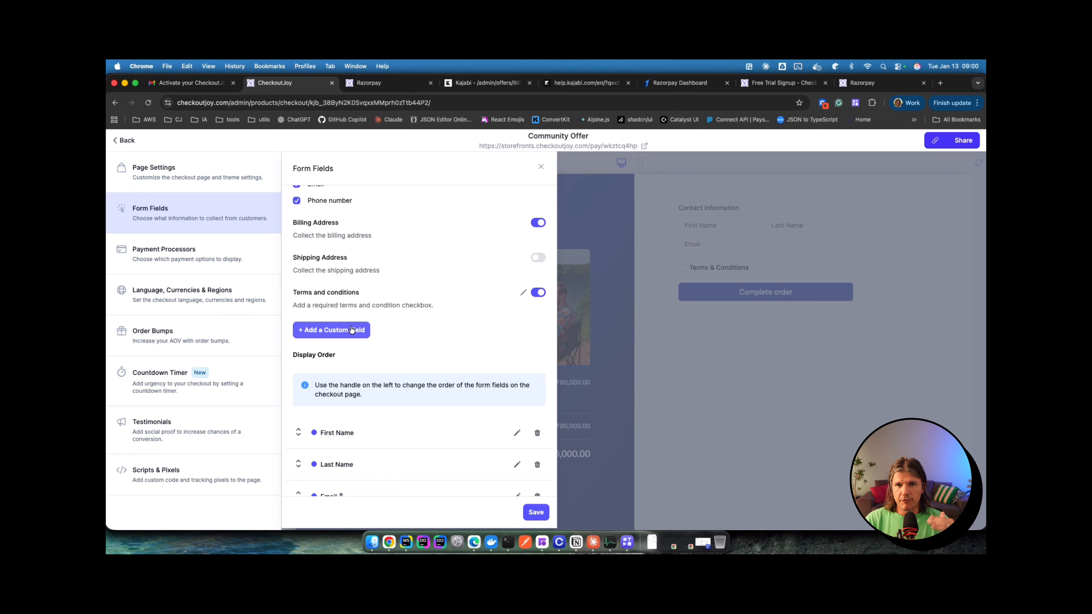
left_click(536, 512)
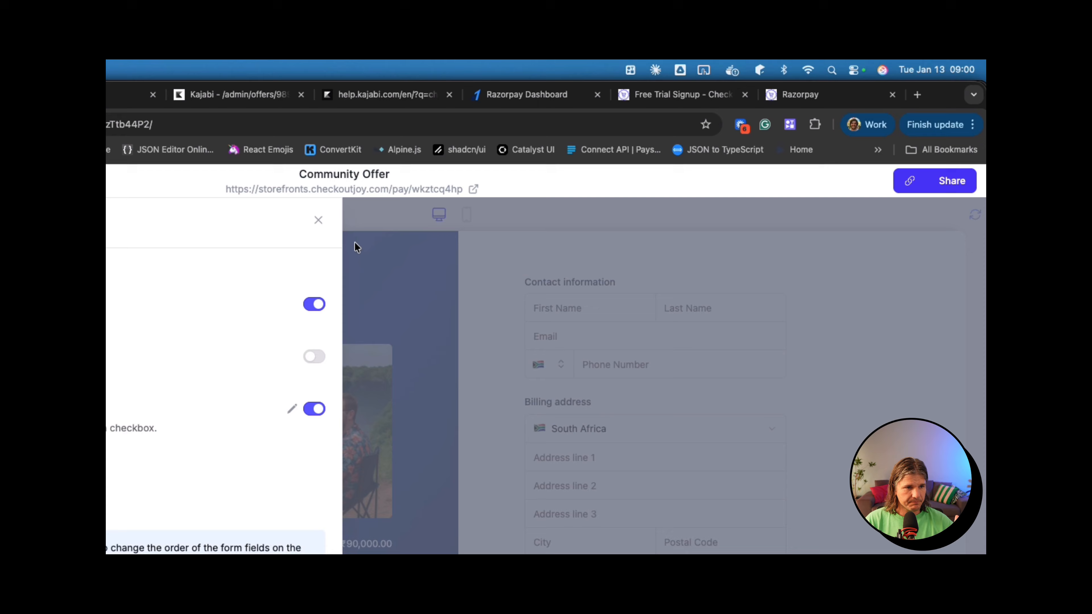
Step: In the checkout preview, tick and untick 'I'm purchasing as a business'
left_click(318, 220)
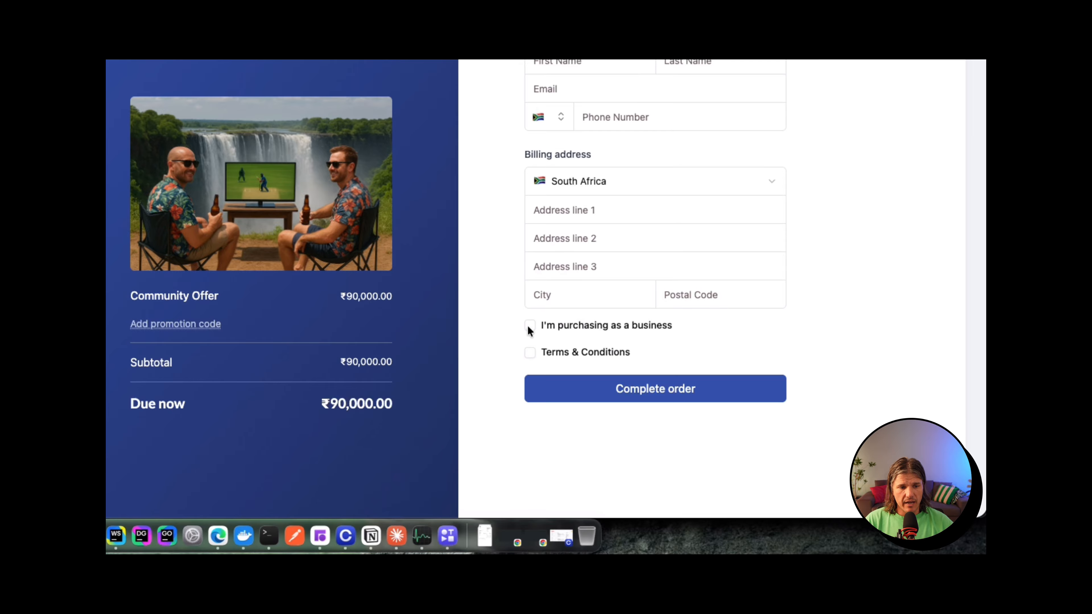
left_click(529, 338)
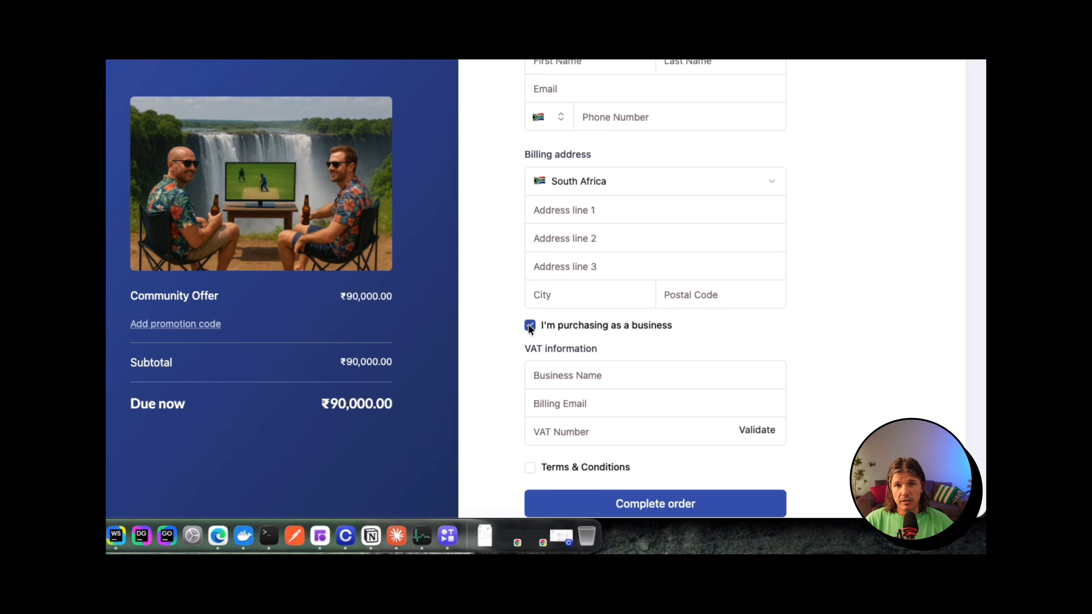
left_click(529, 325)
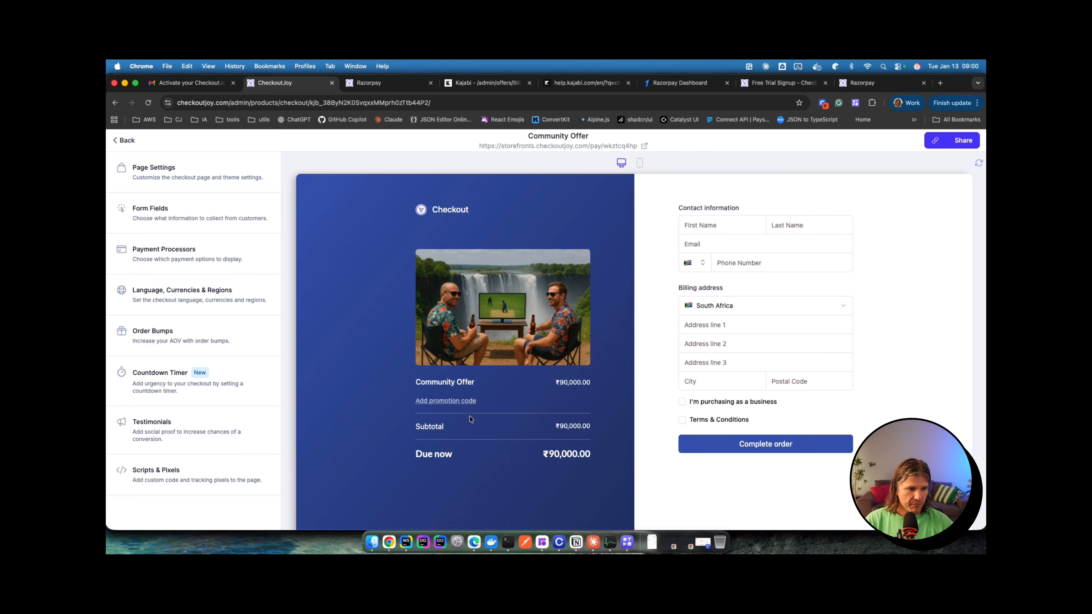
scroll(475, 368, "down", 1)
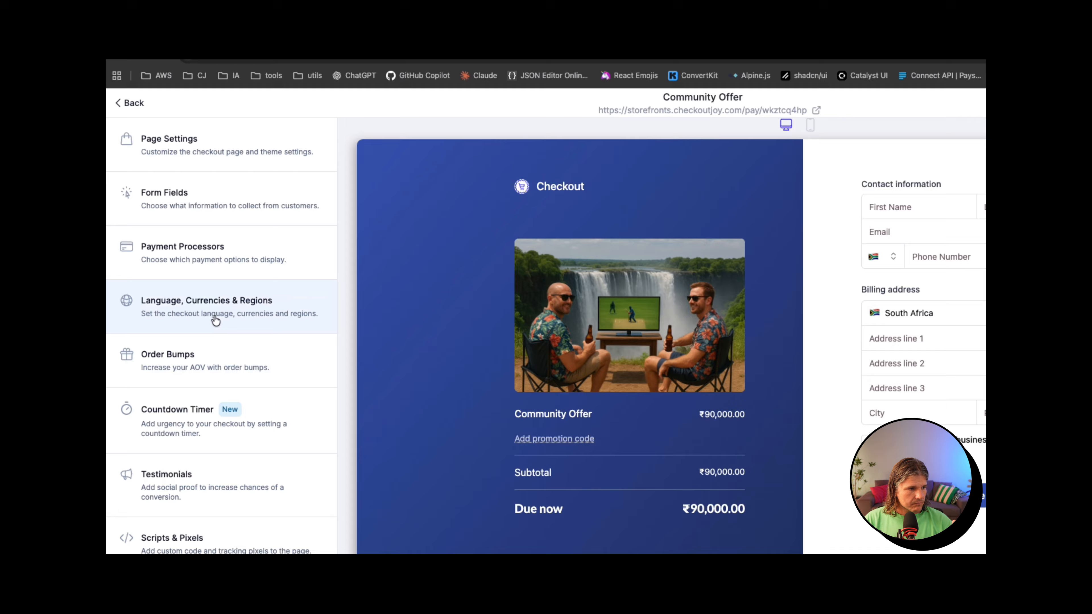
Step: Set the checkout's default language to Hindi (HI) and preview it
left_click(189, 304)
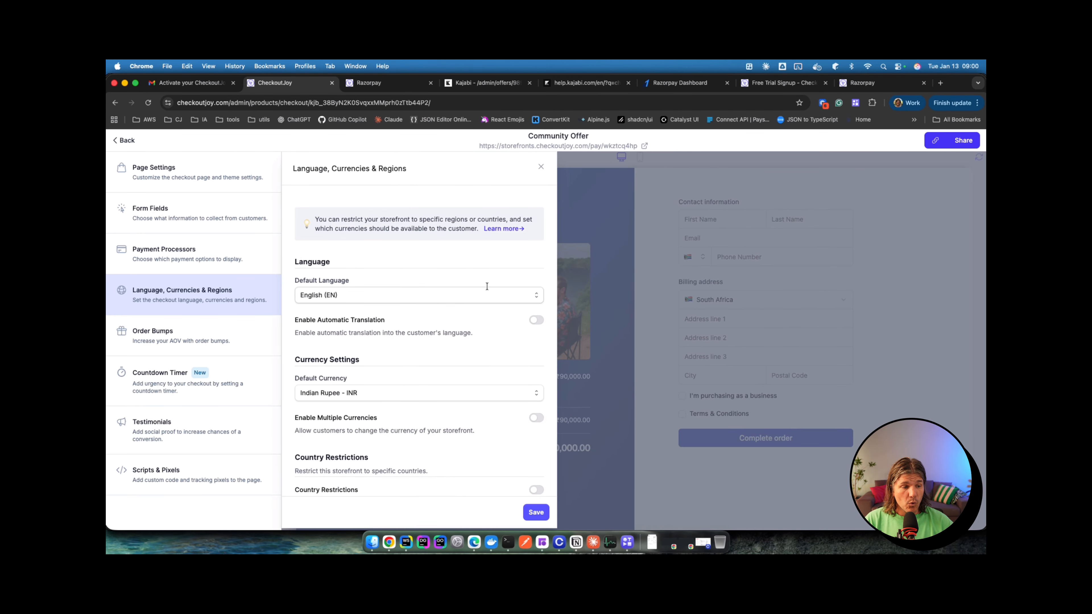
left_click(540, 297)
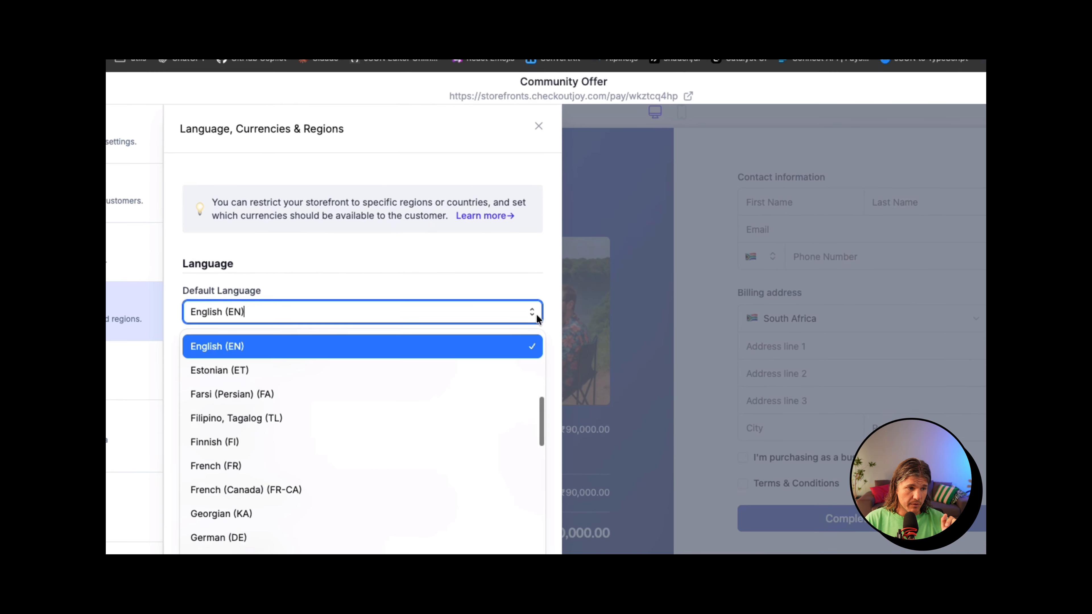
scroll(455, 358, "down", 1)
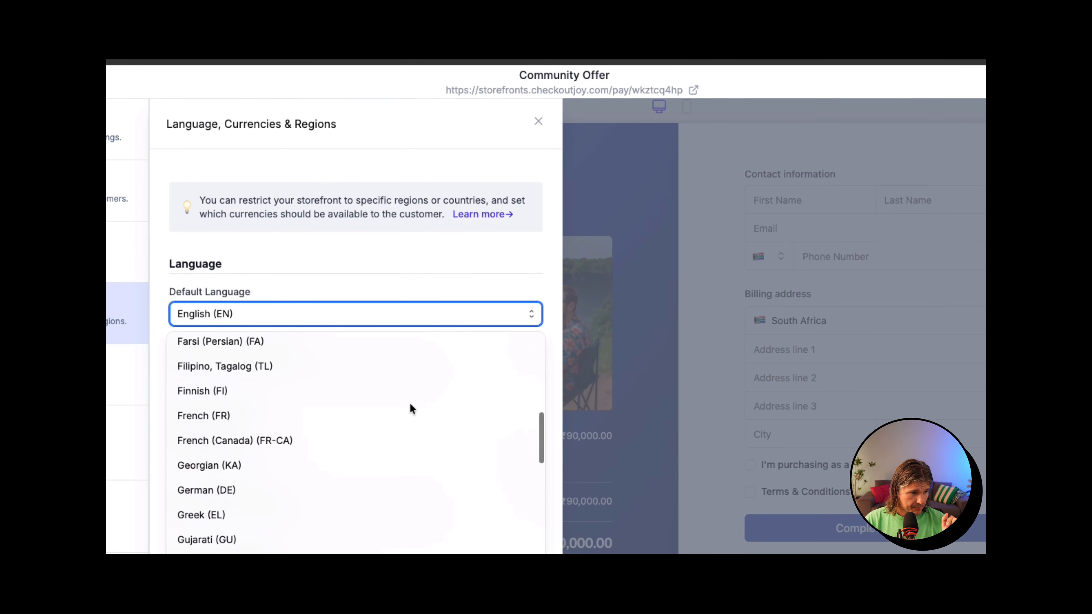
scroll(411, 408, "down", 4)
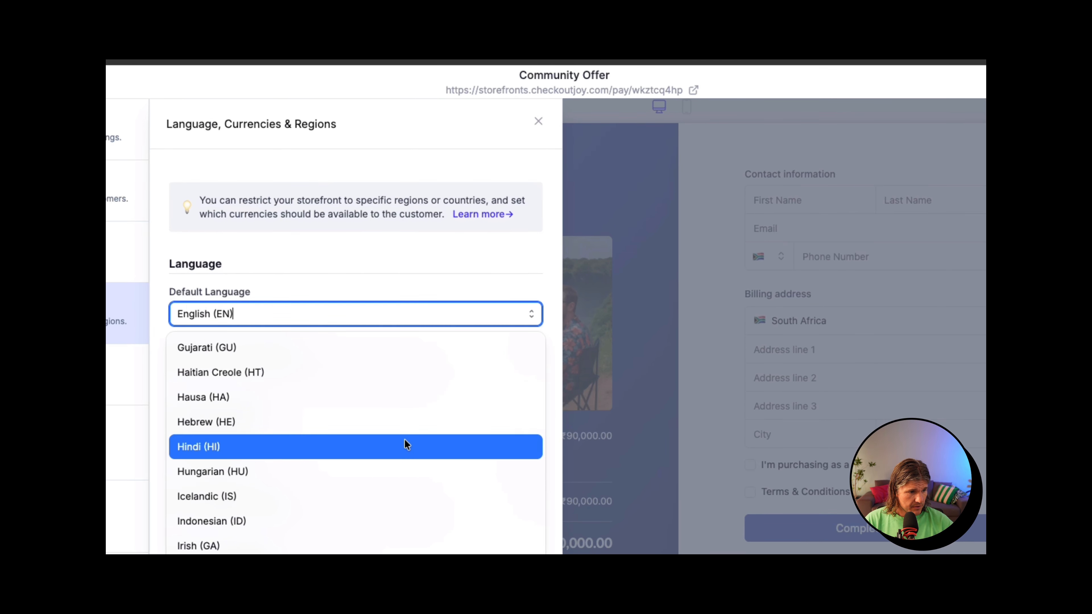
left_click(407, 446)
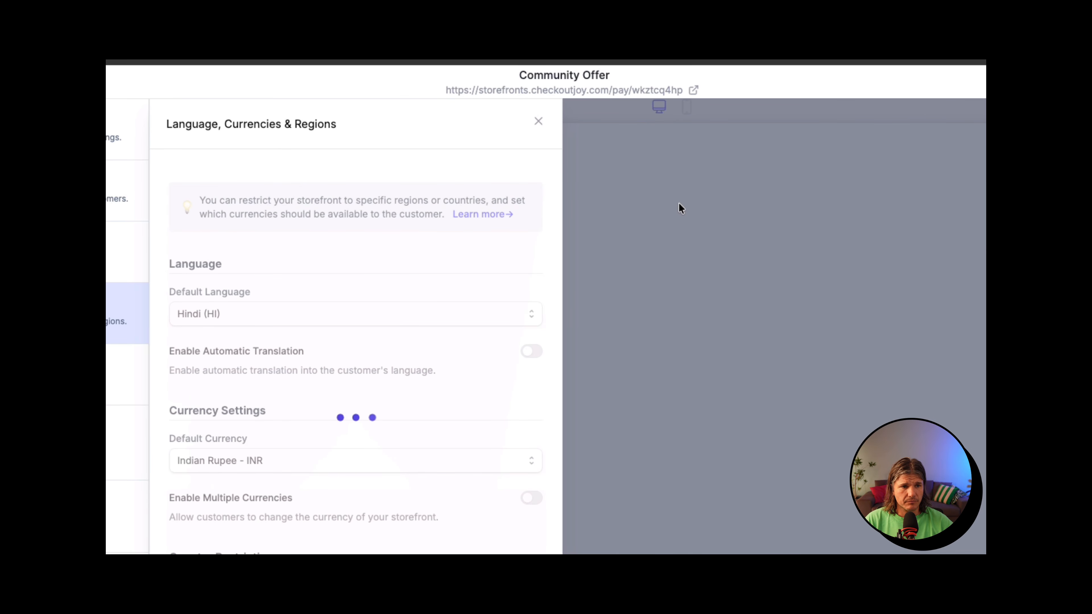
left_click(698, 142)
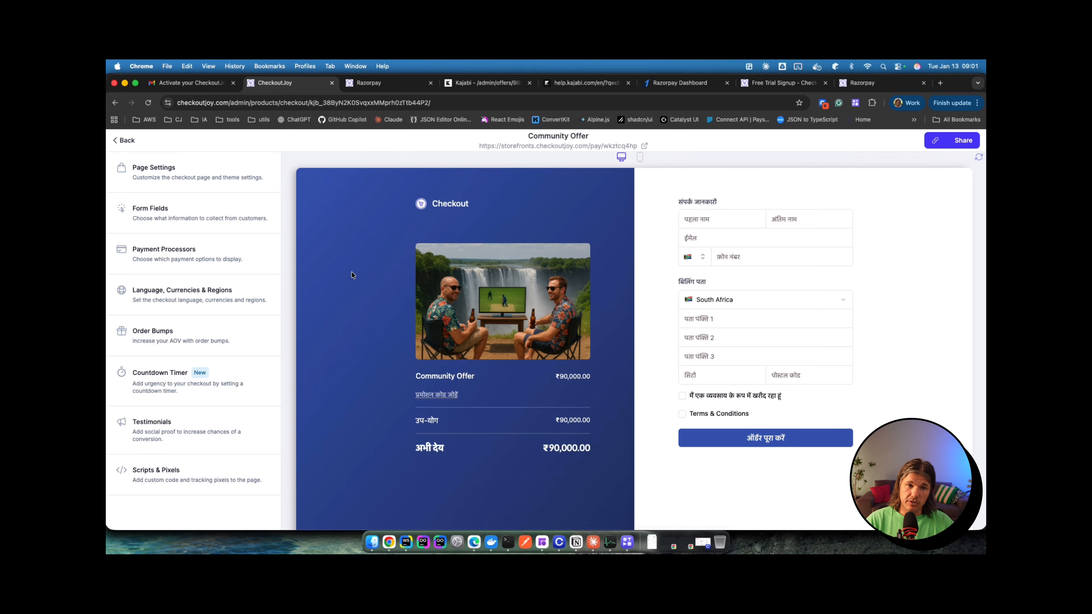
Step: Change the default language back to English (EN)
left_click(266, 293)
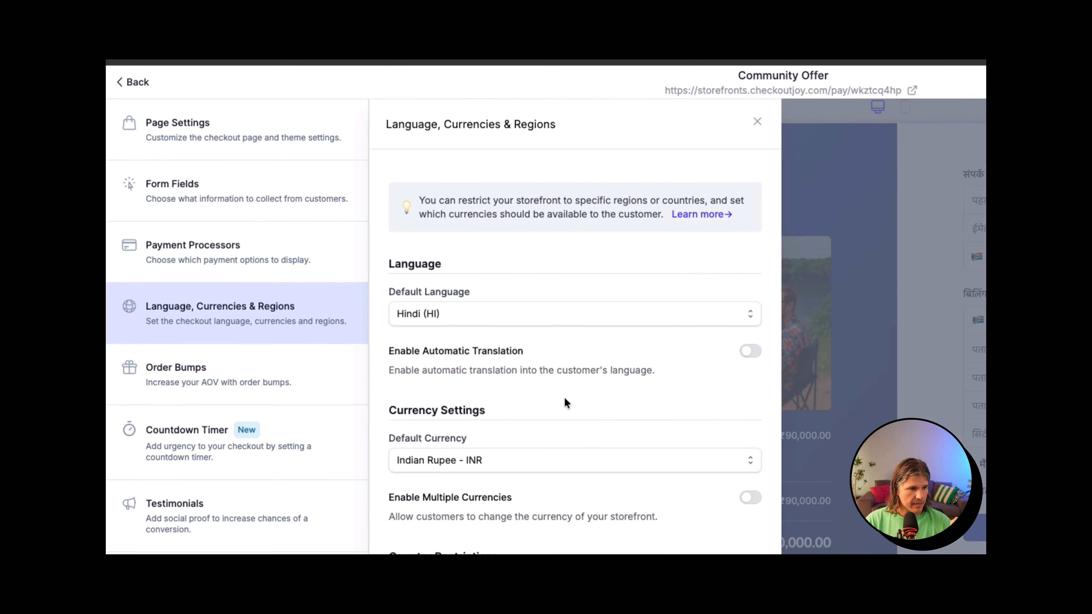
left_click(755, 317)
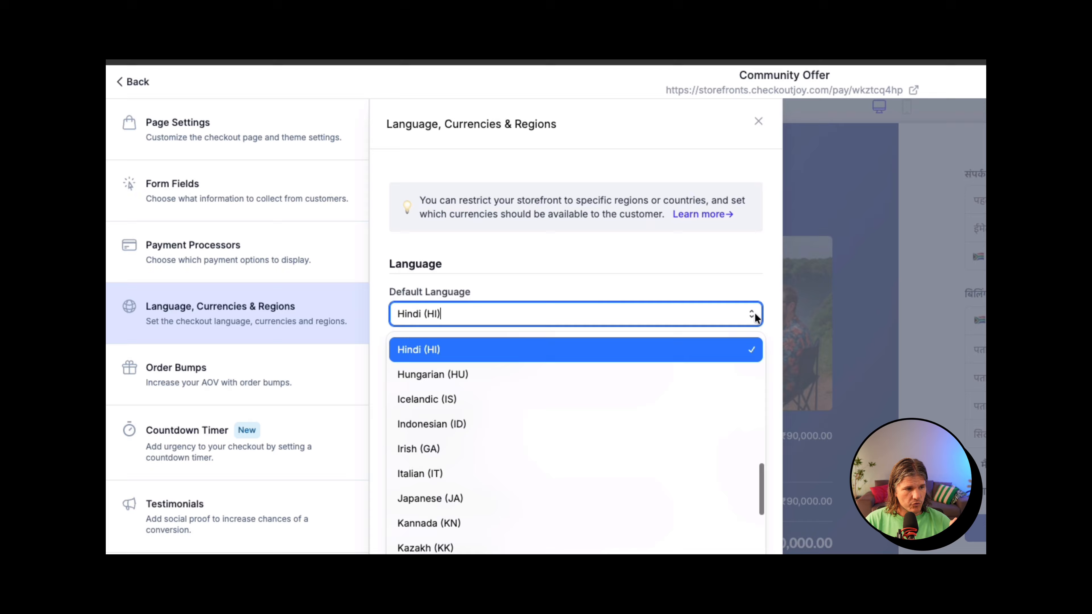
scroll(605, 395, "up", 10)
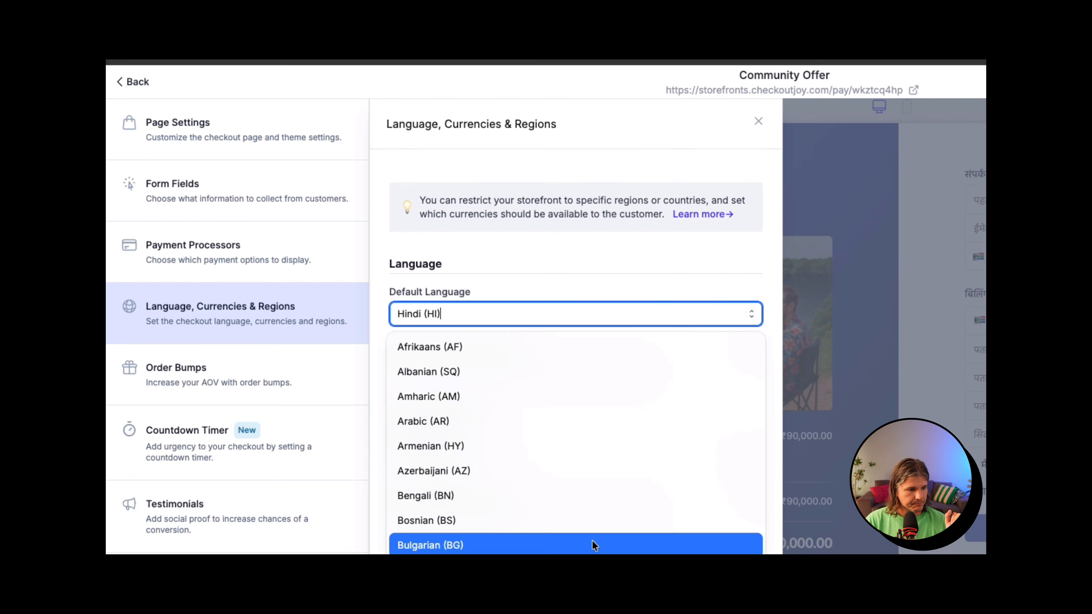
scroll(593, 543, "down", 6)
left_click(540, 521)
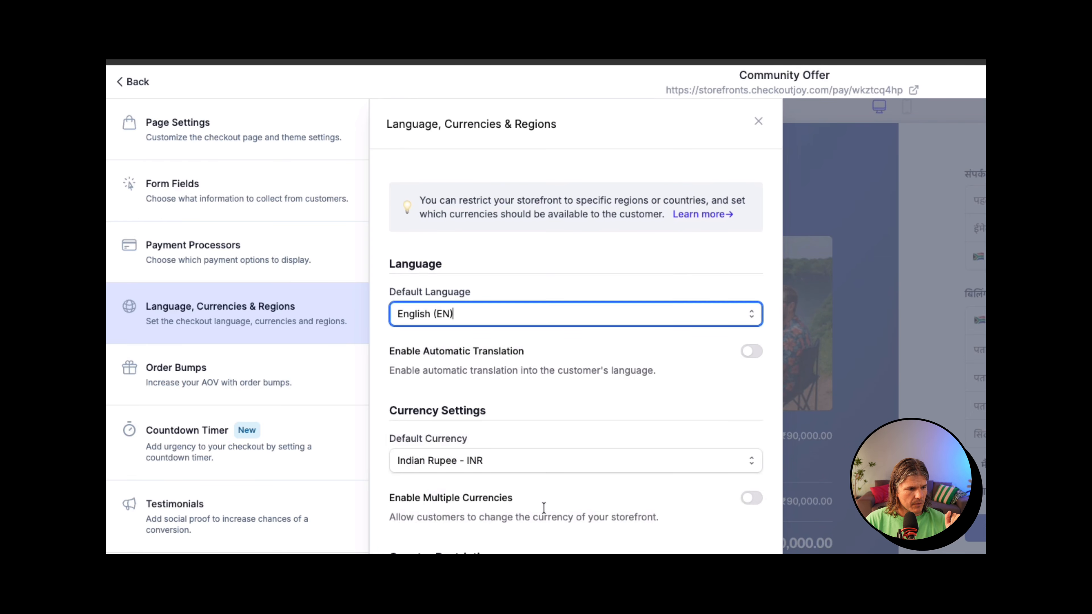
scroll(604, 508, "down", 2)
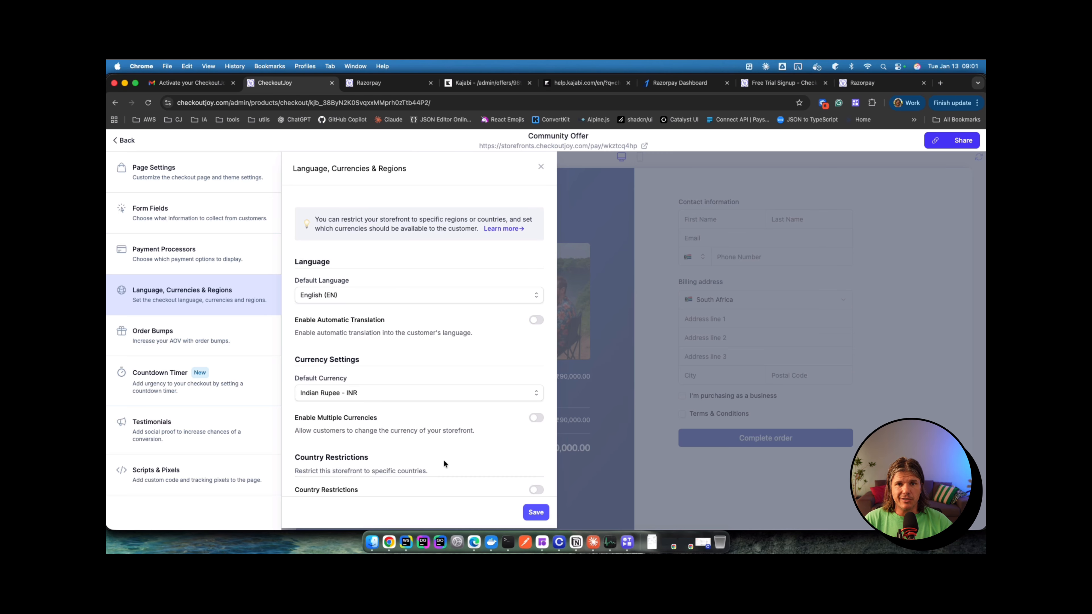
Step: Enable Country Restrictions on the Community Offer checkout
scroll(444, 461, "down", 1)
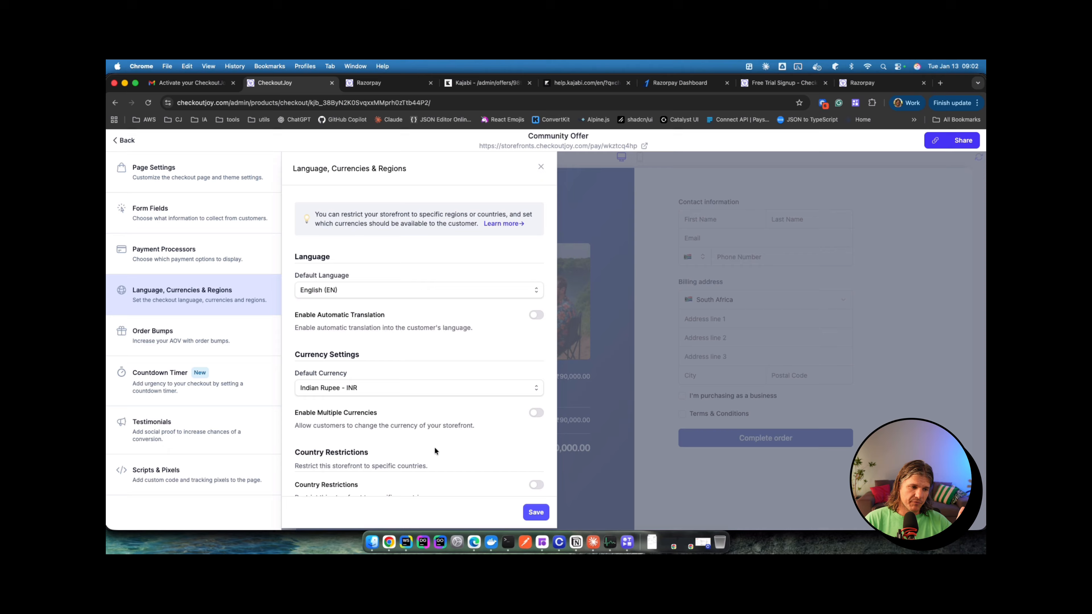
scroll(434, 448, "down", 2)
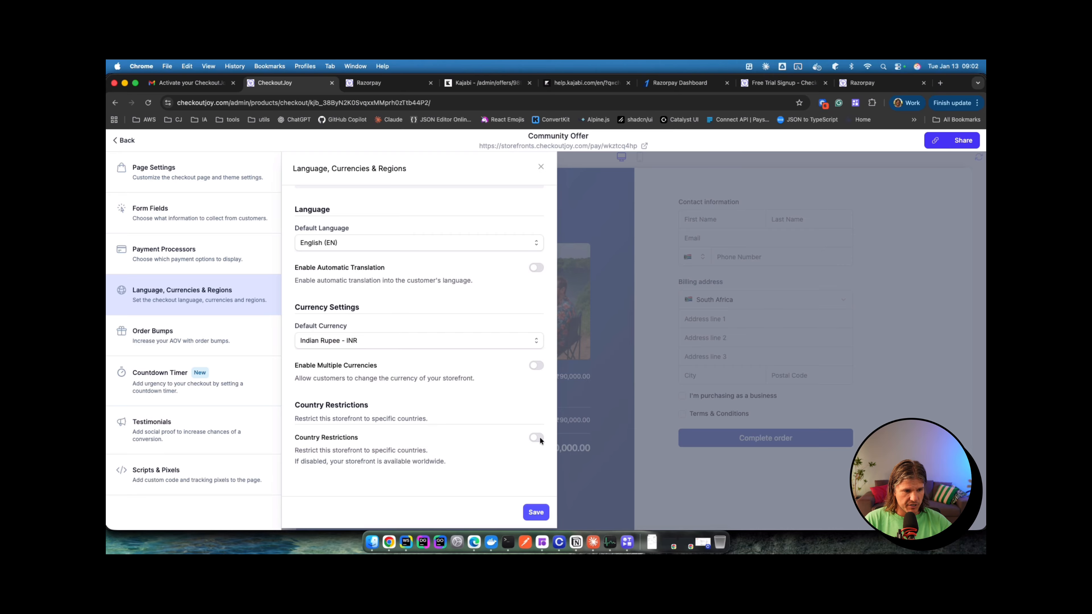
left_click_drag(298, 450, 387, 453)
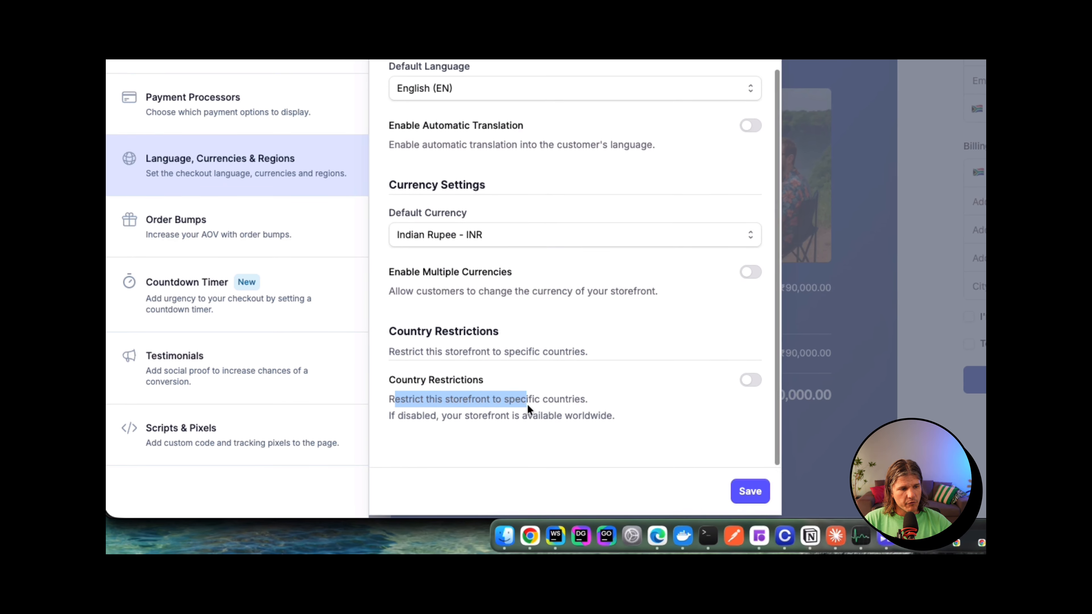
left_click_drag(527, 404, 646, 407)
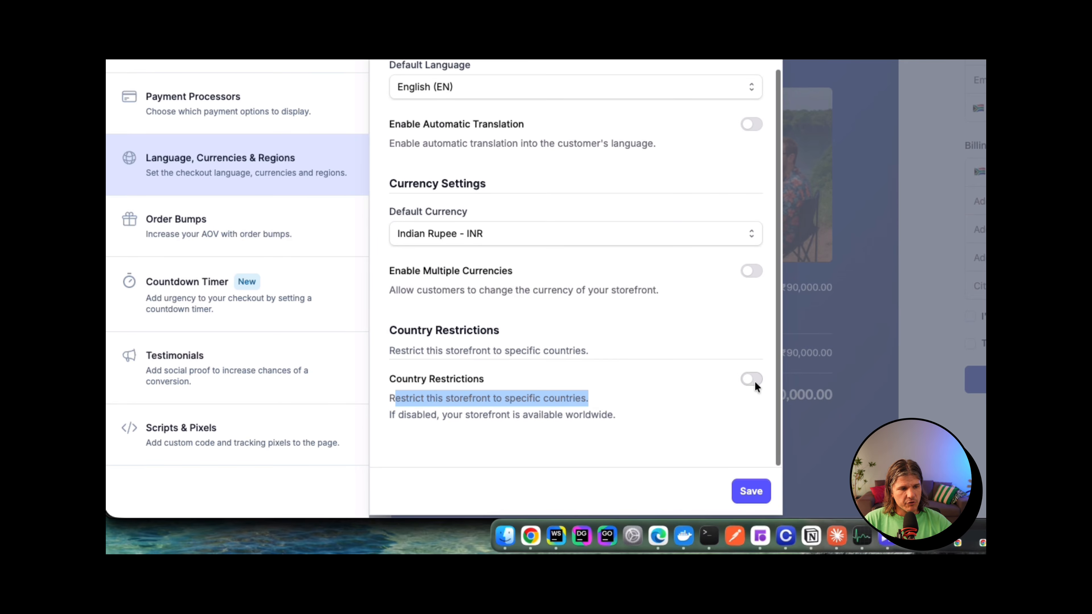
left_click(492, 415)
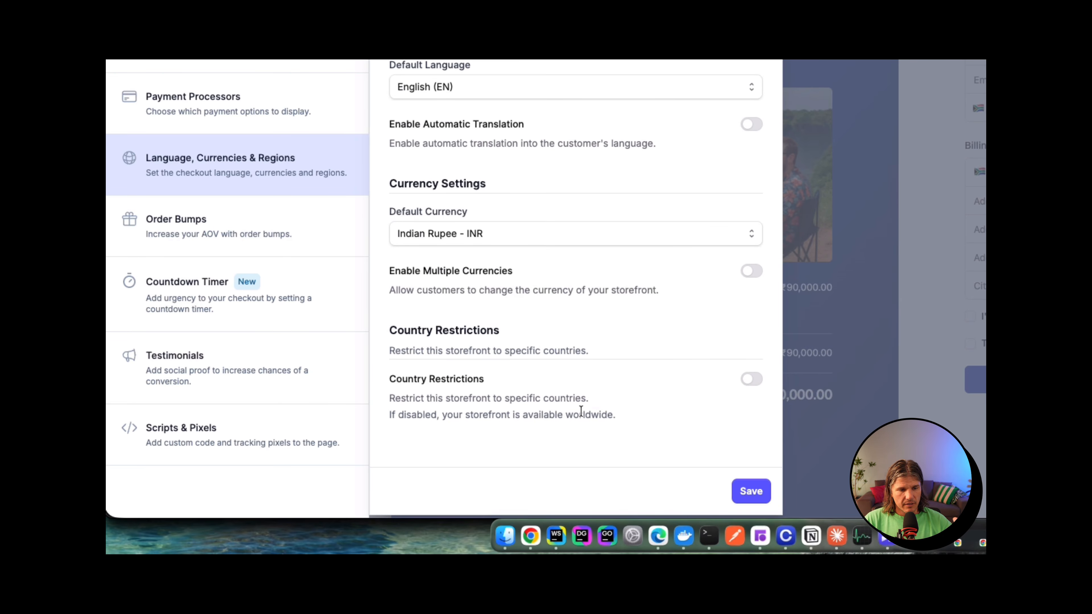
left_click(755, 380)
Step: Add India and South Africa under Allowed Countries & Regions
scroll(668, 381, "down", 4)
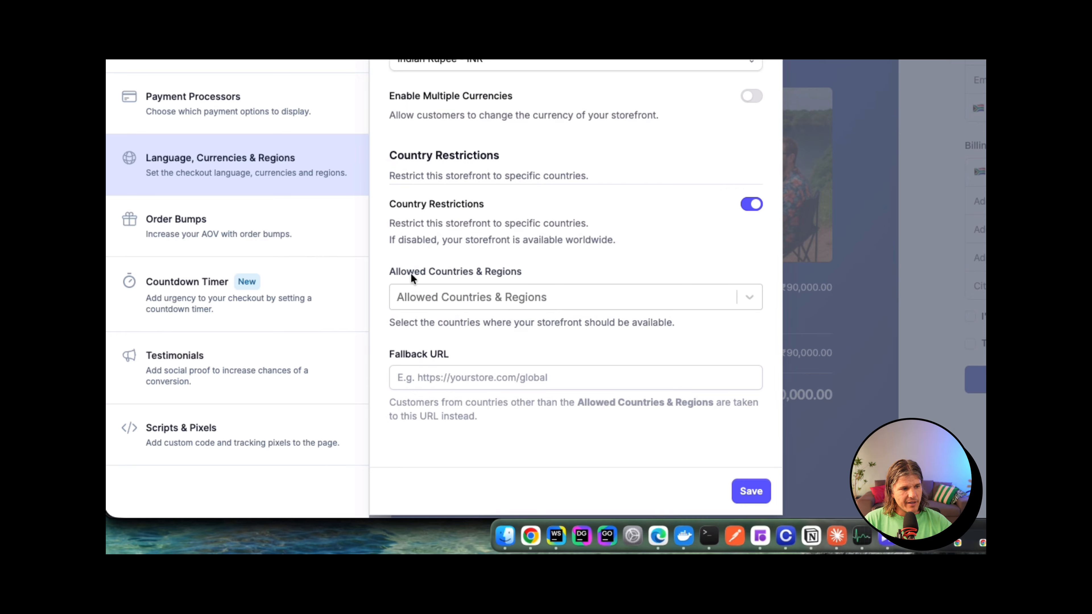
left_click(555, 300)
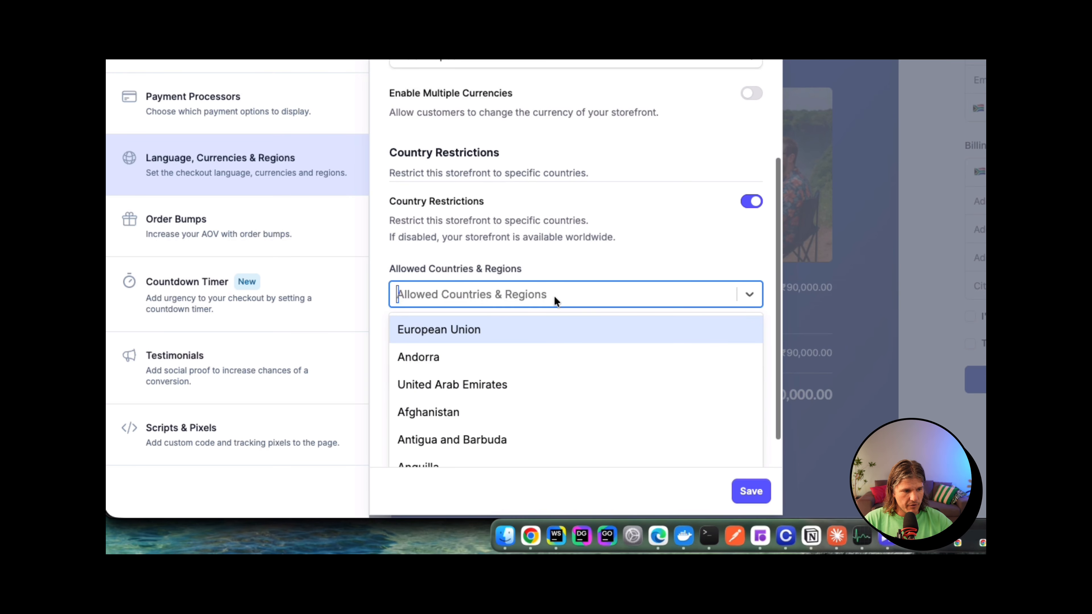
type("india")
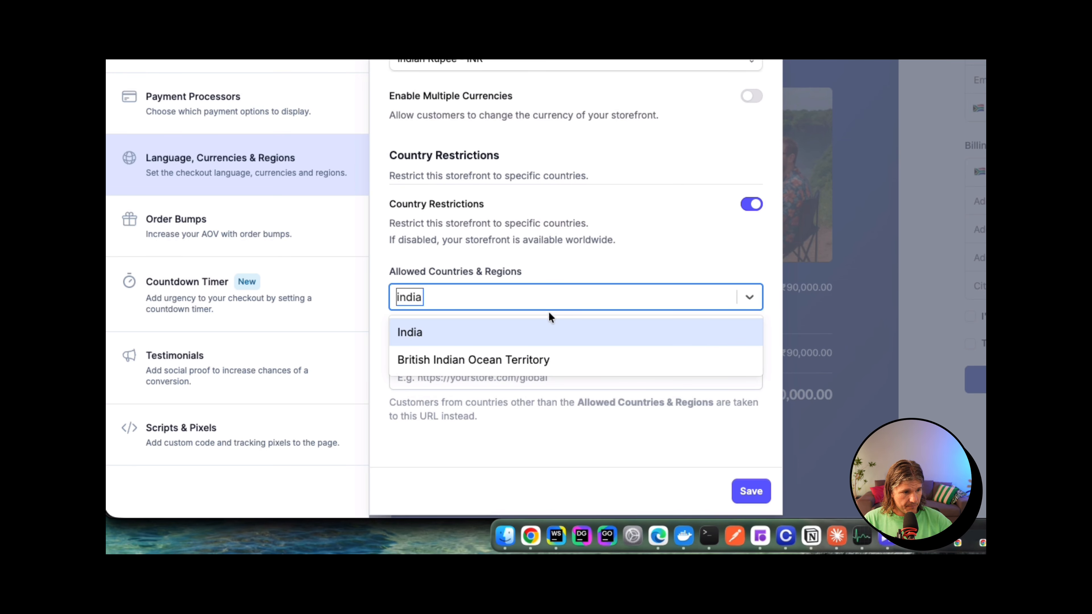
left_click(544, 333)
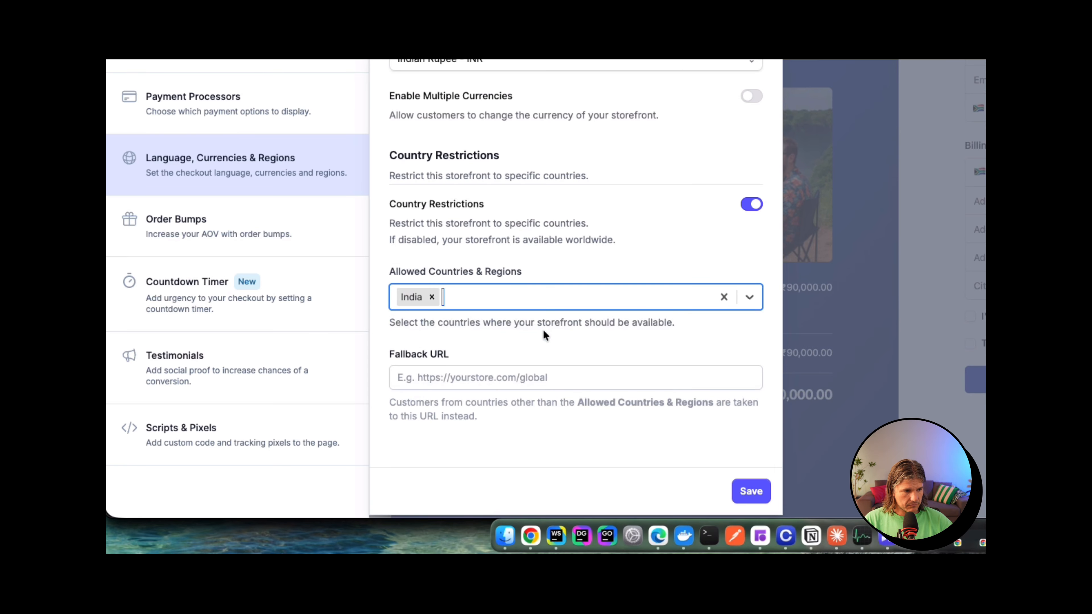
type("sou")
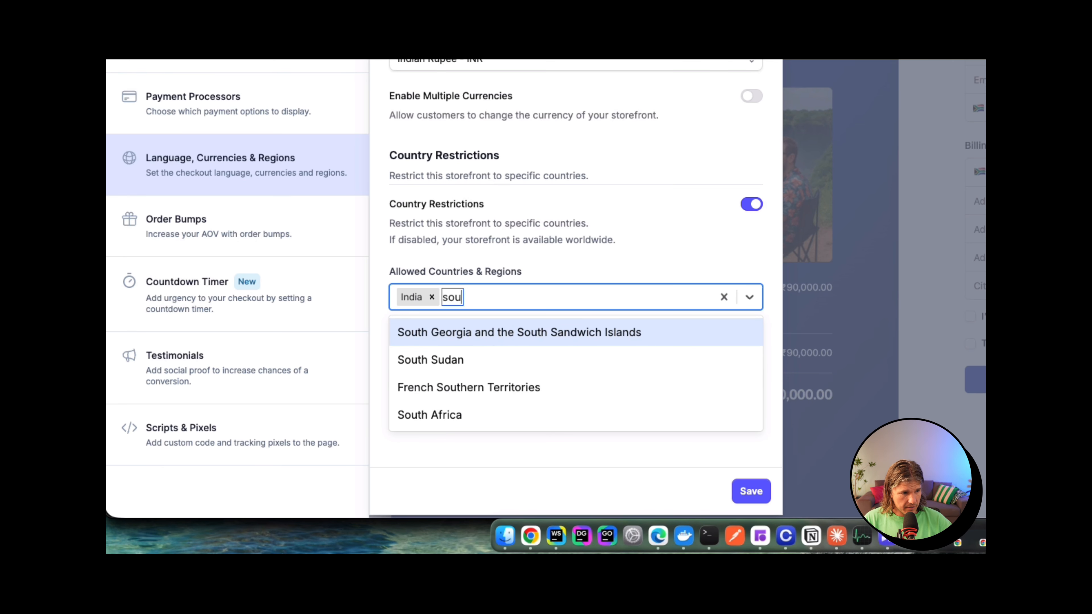
left_click(496, 405)
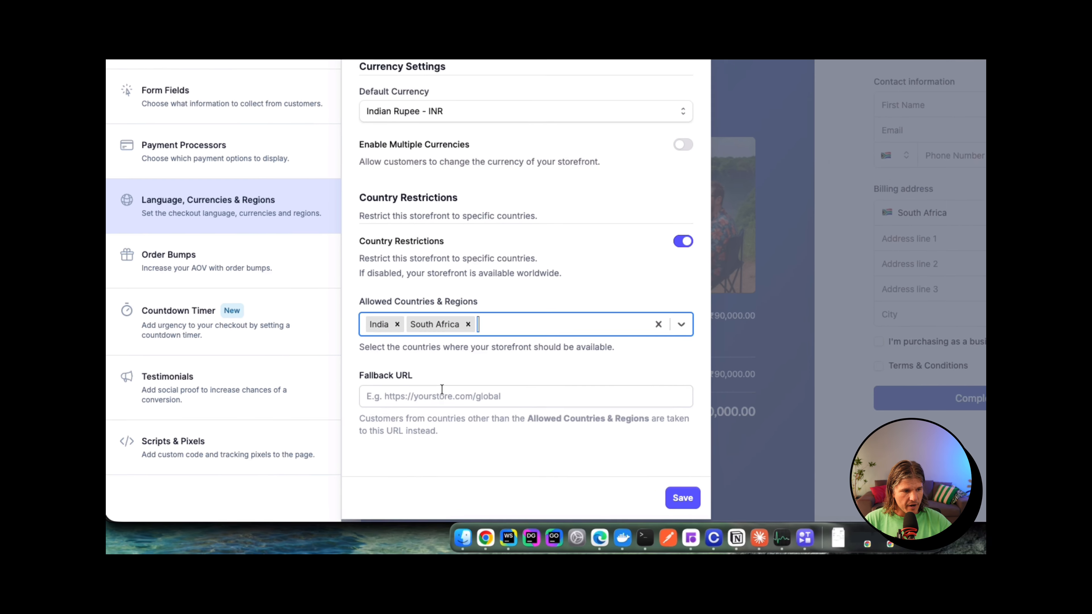
left_click(356, 434)
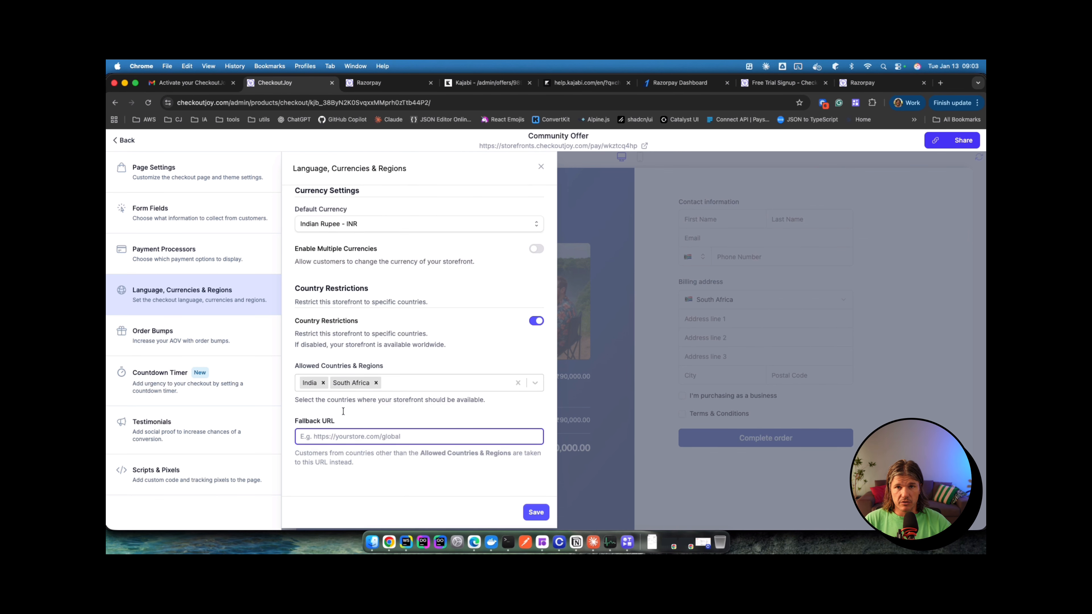
type("ht")
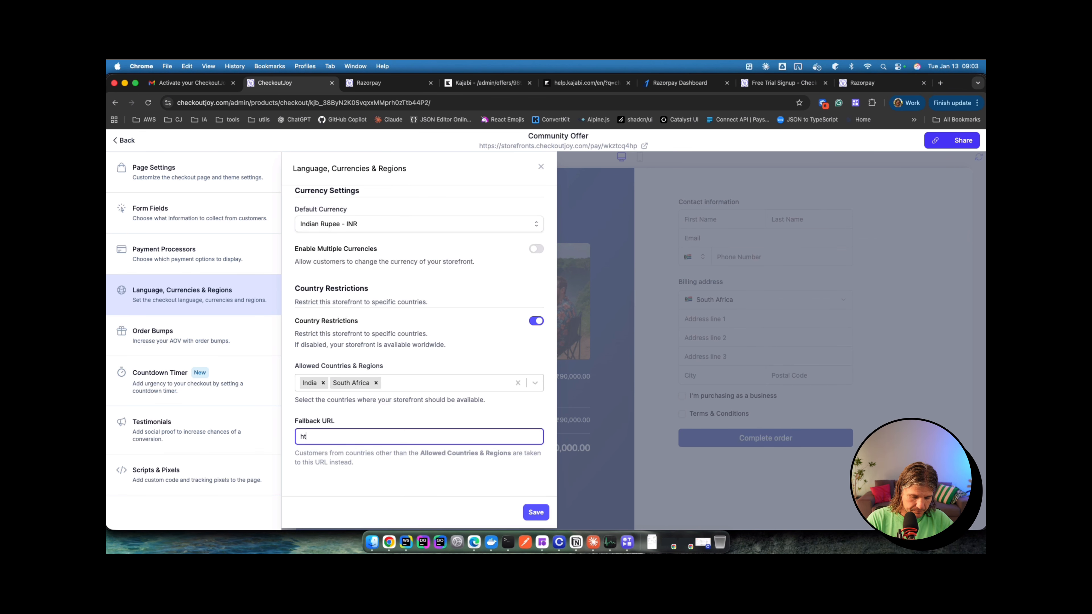
type("tps://")
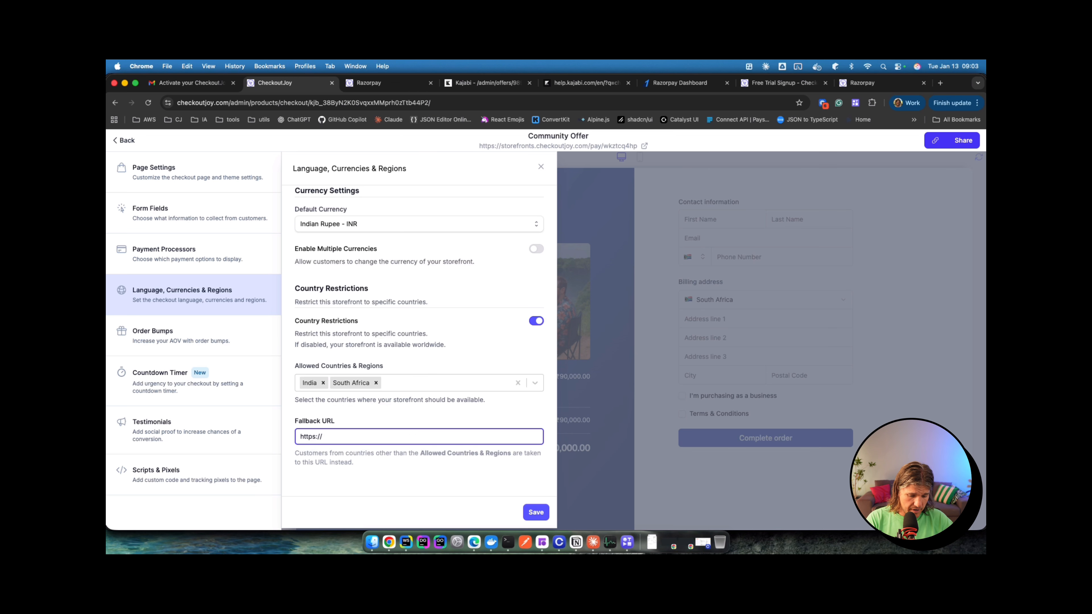
type("www.checkoutjoy.")
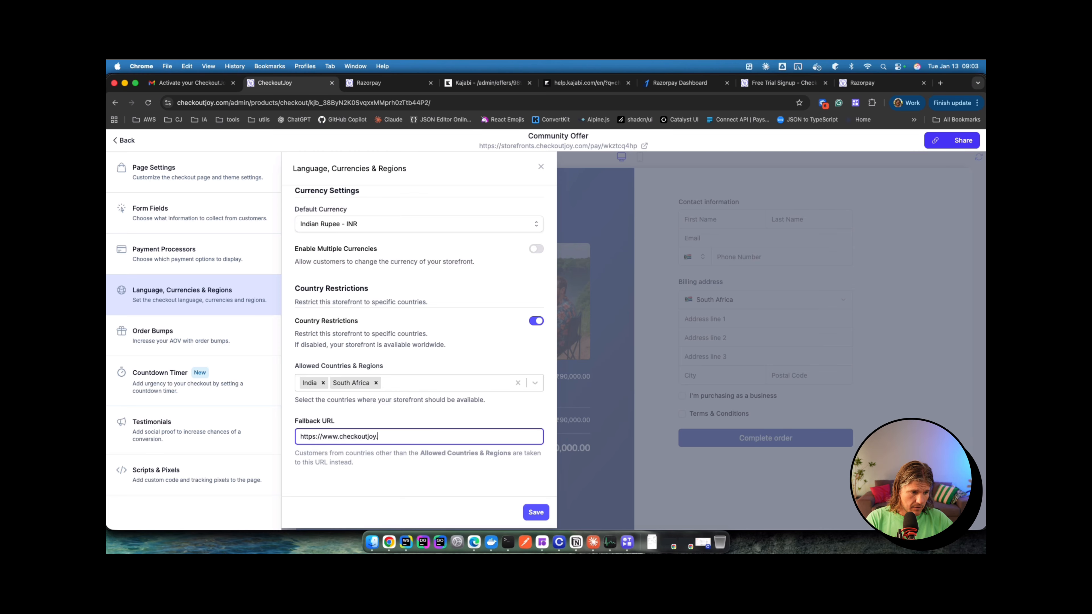
type("com")
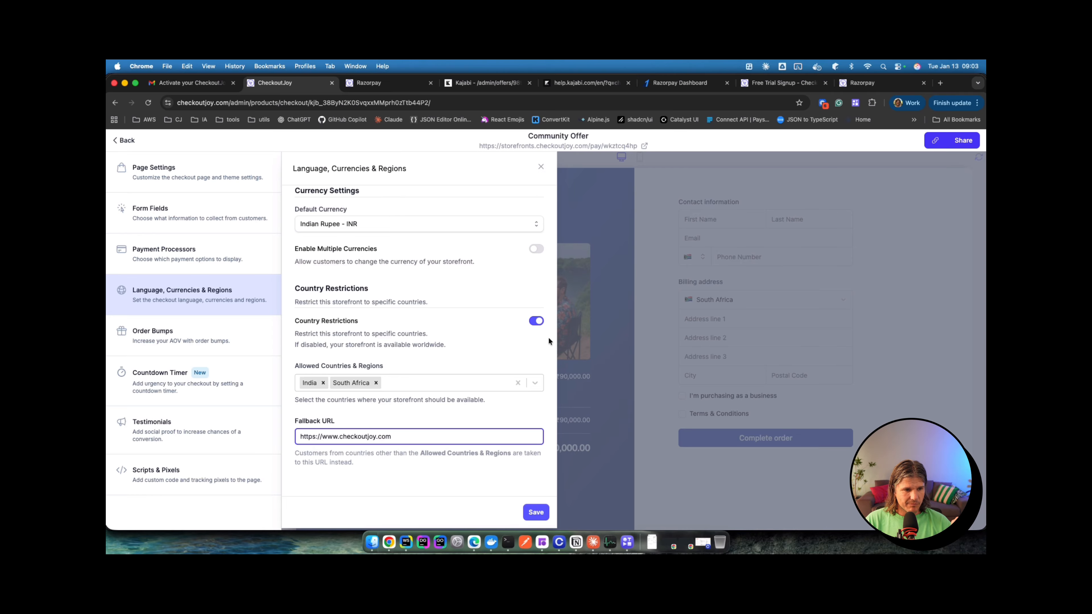
left_click(537, 320)
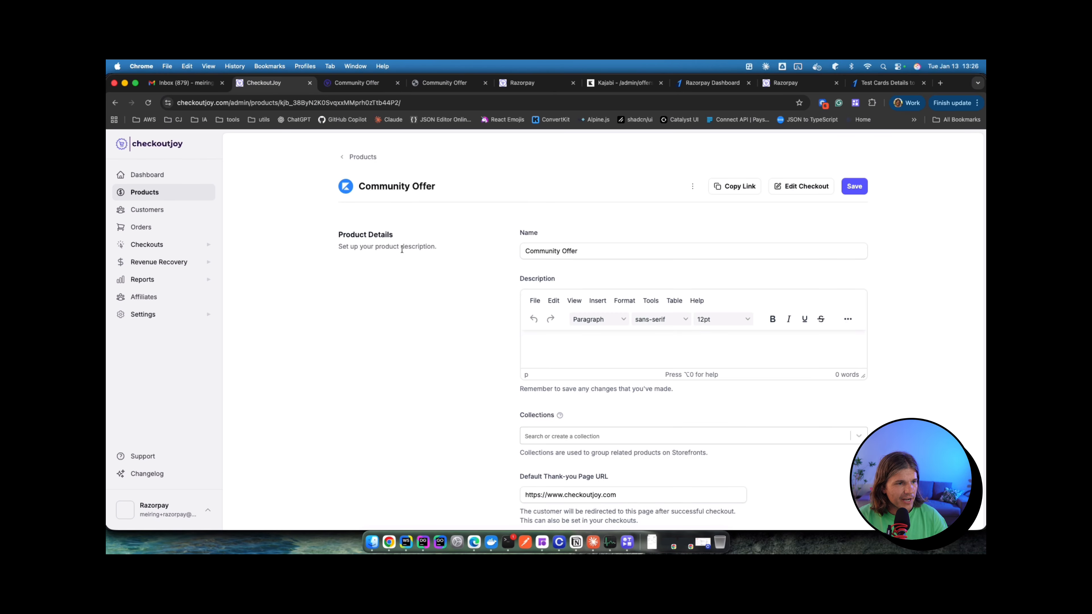
Step: Open the live hosted checkout page from the Checkout Link
scroll(423, 323, "down", 5)
scroll(423, 323, "down", 4)
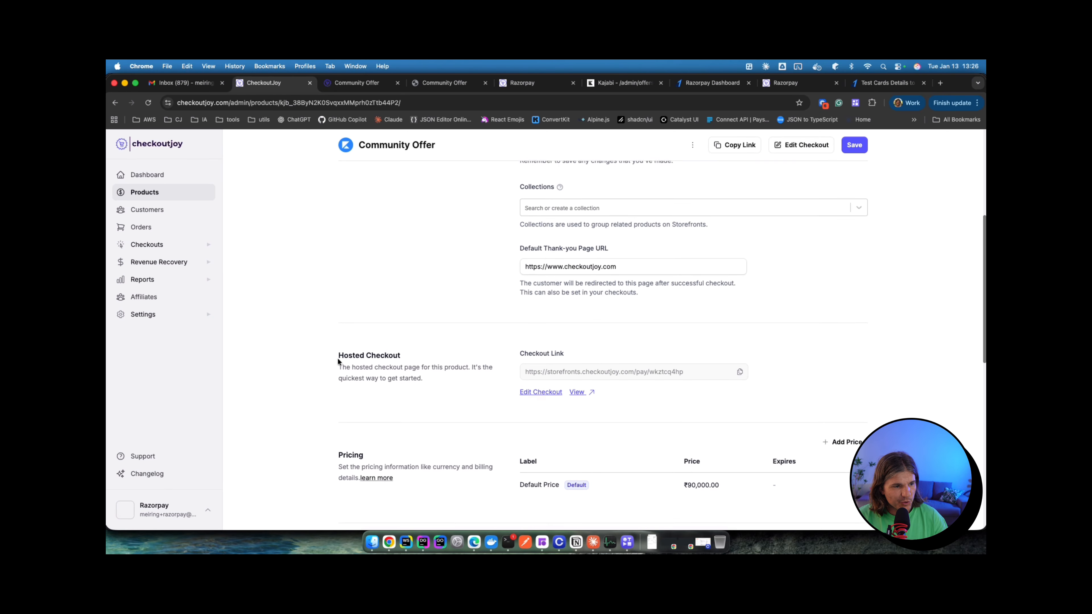
left_click_drag(528, 324, 592, 321)
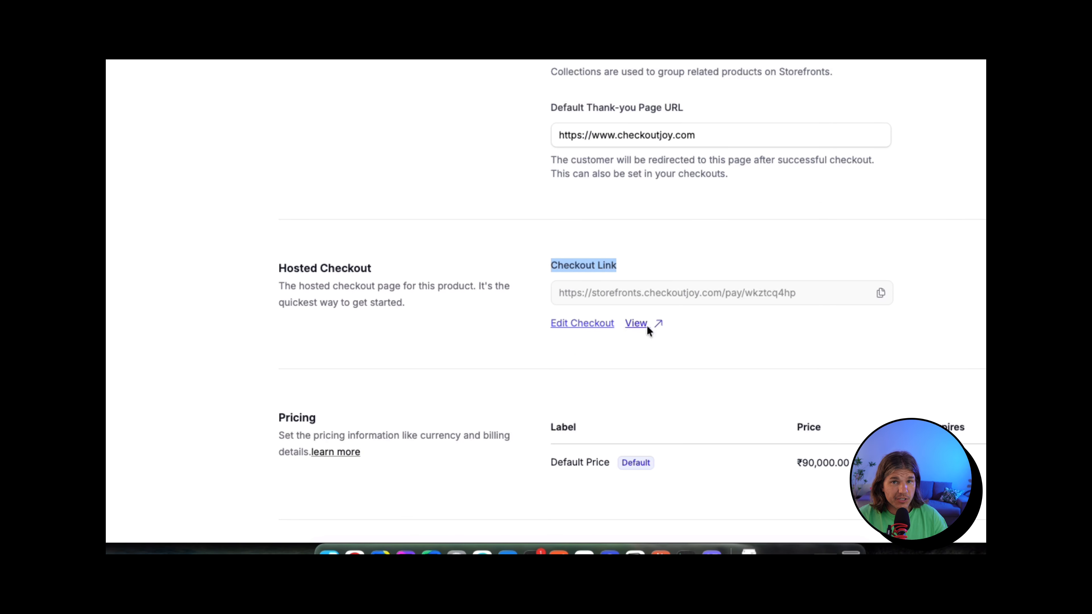
left_click(647, 327)
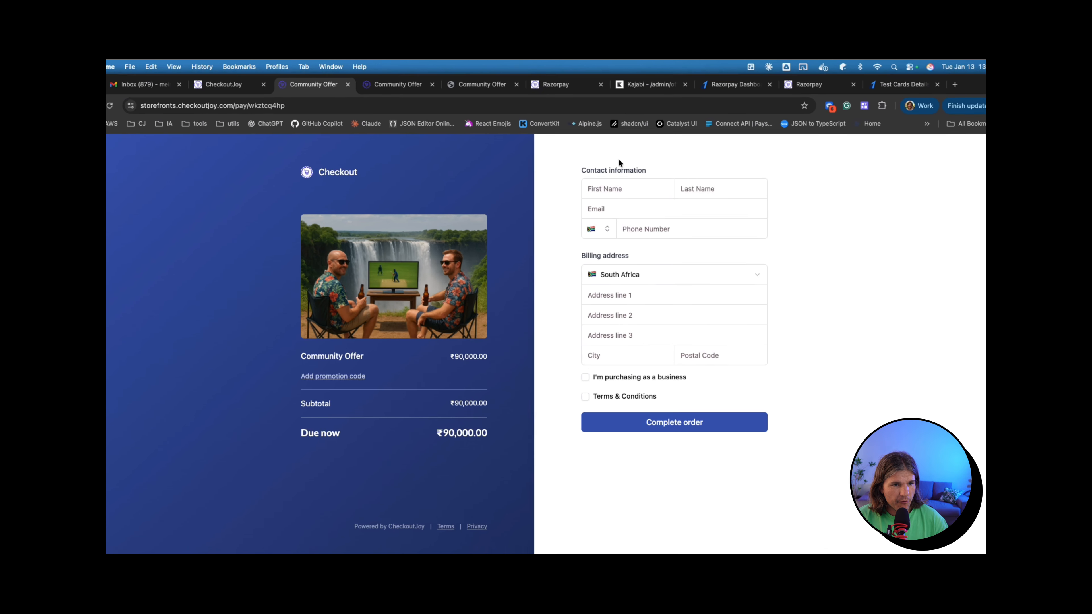
Step: Autofill contact and billing details, accept the Terms & Conditions and complete the order
left_click(619, 189)
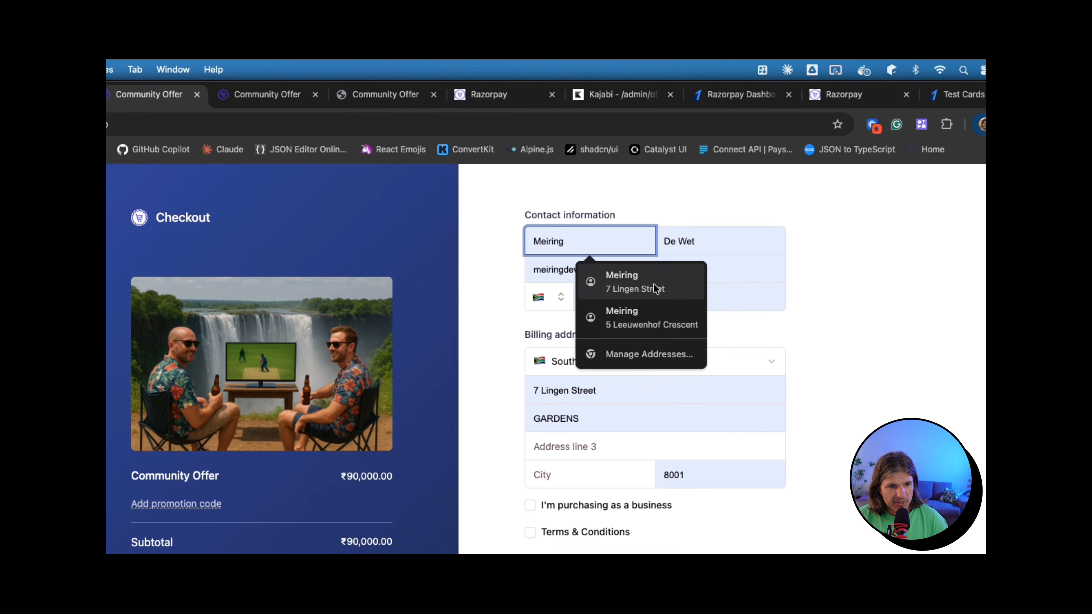
left_click(670, 219)
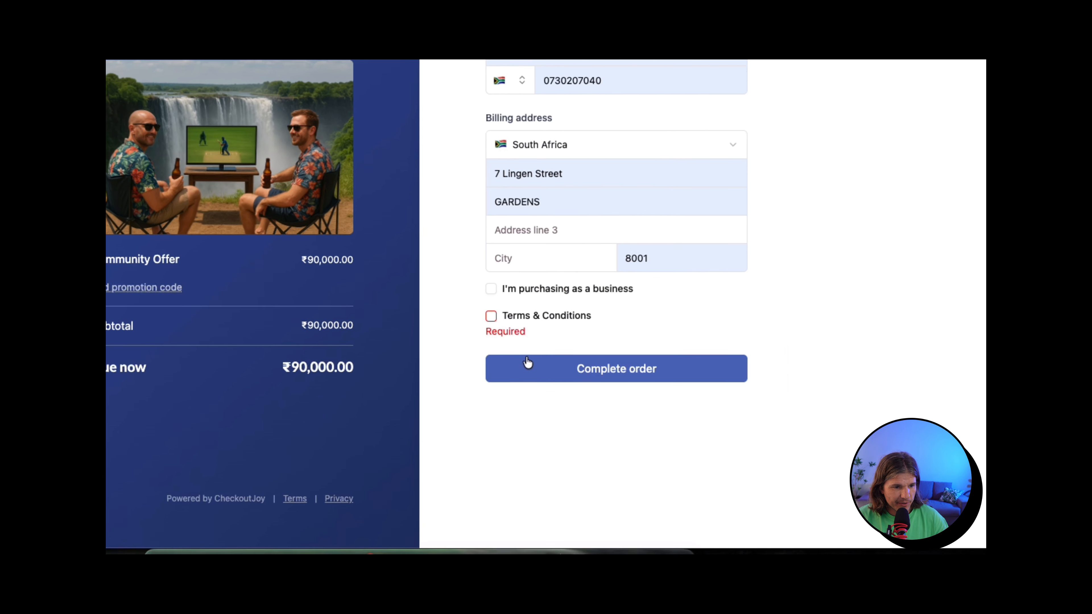
left_click(491, 316)
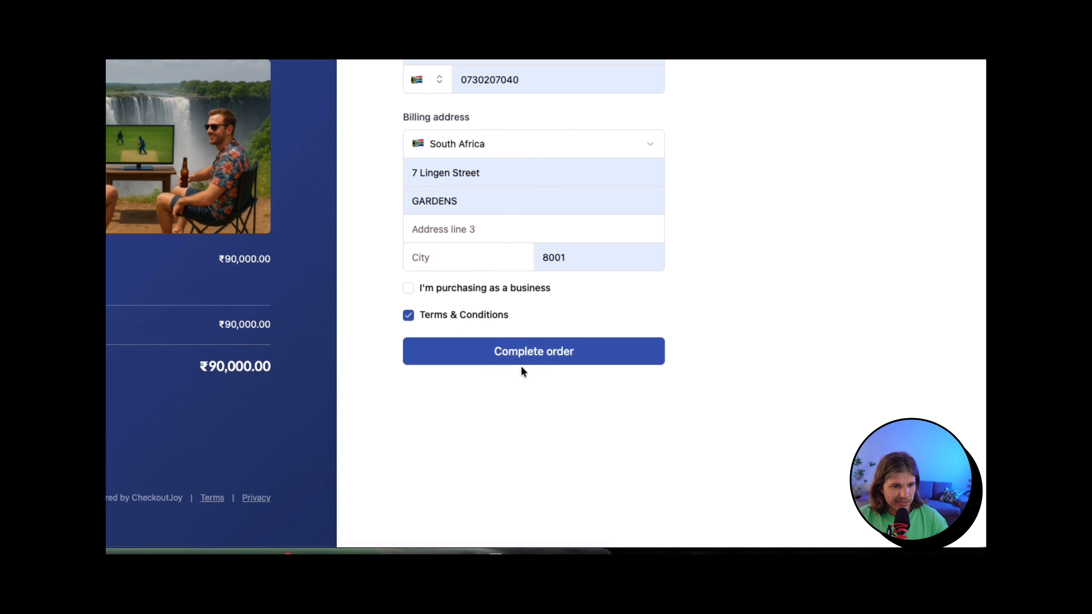
left_click(529, 356)
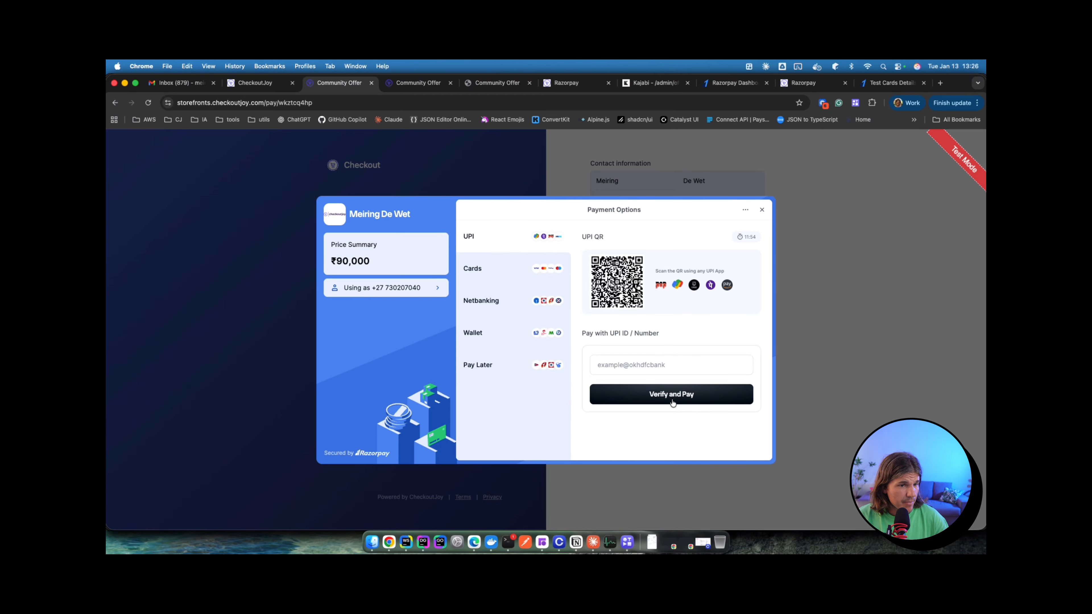
Step: Choose card payment and paste the Indian Mastercard test card number from Razorpay's docs
left_click(492, 263)
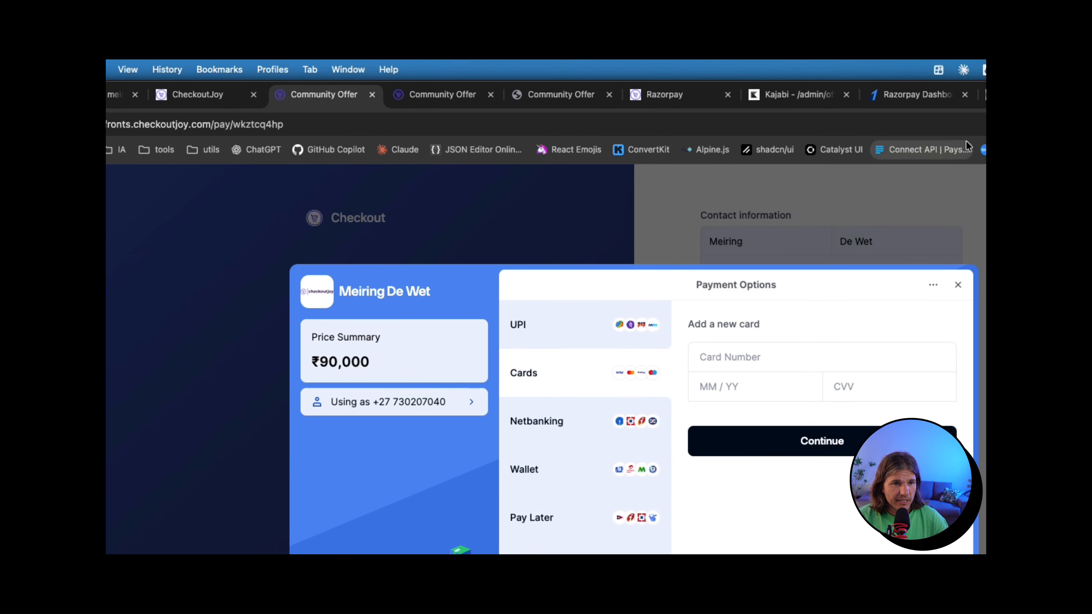
left_click(1087, 95)
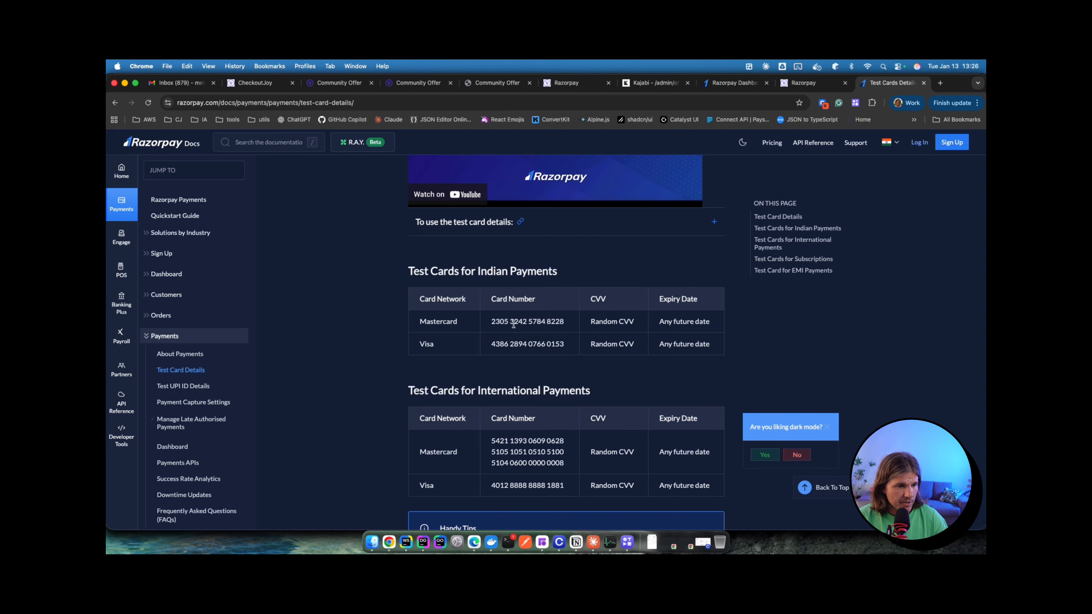
left_click_drag(490, 326, 564, 325)
key("super+c")
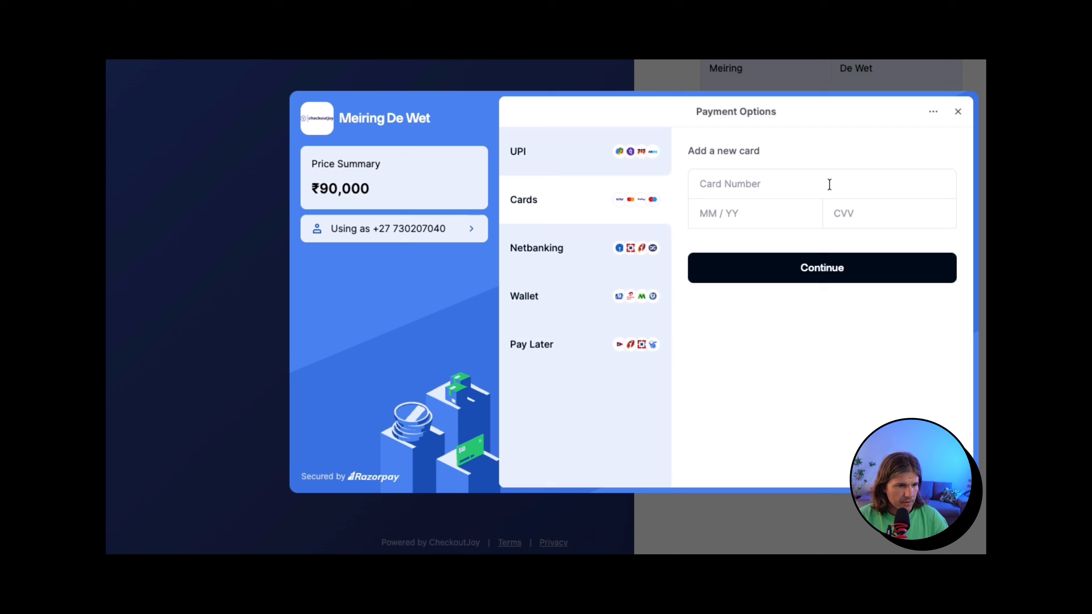
left_click(830, 184)
key("super+v")
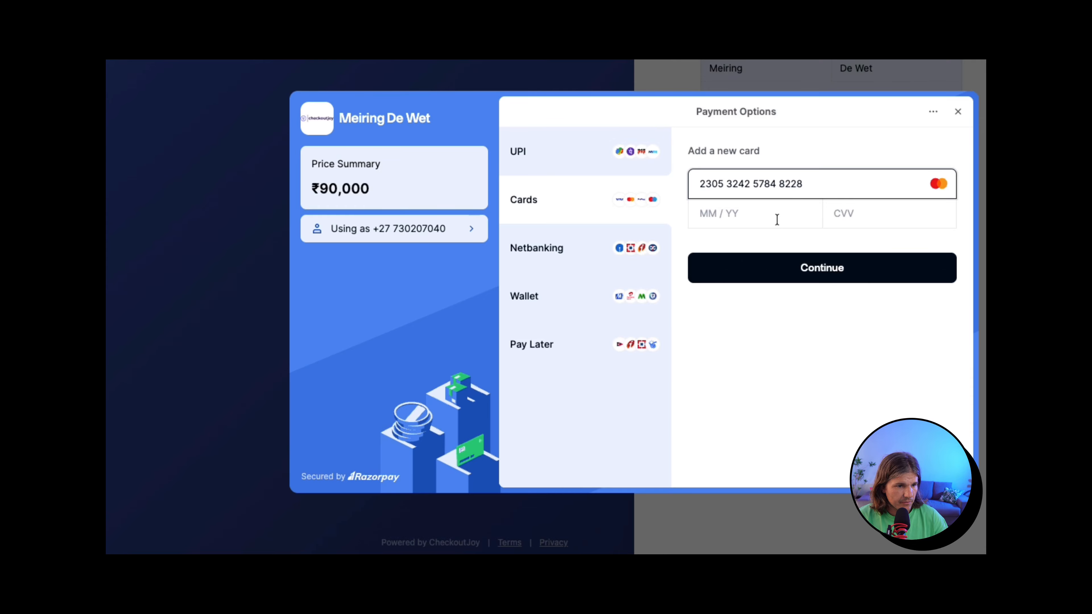
Step: Enter expiry 12/32 and the test CVV, submit, and mark the test bank payment Success
left_click(749, 213)
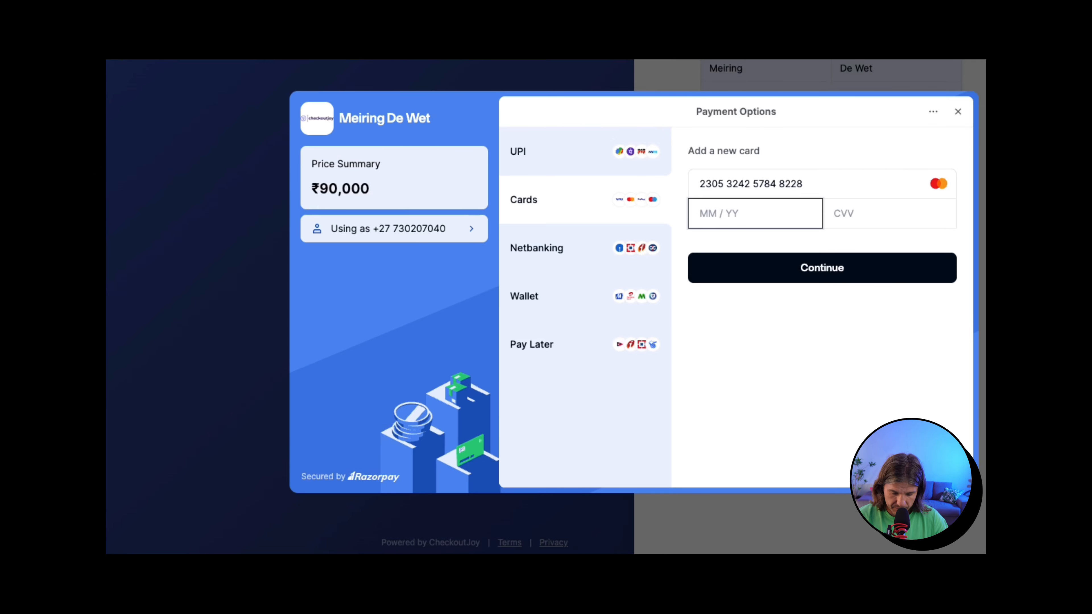
type("1232")
key("Tab")
type("123")
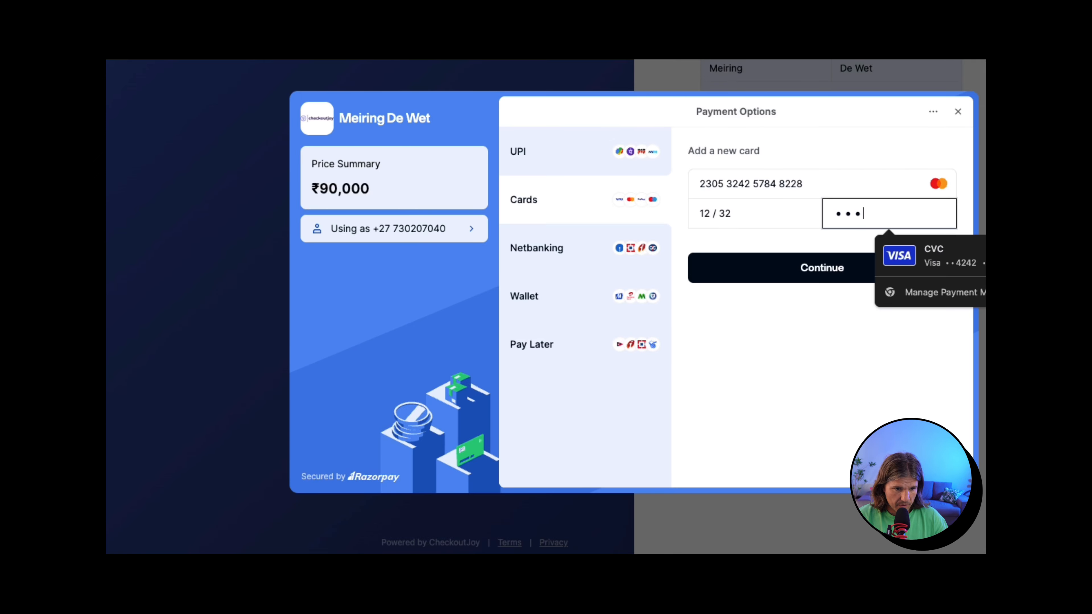
left_click(767, 428)
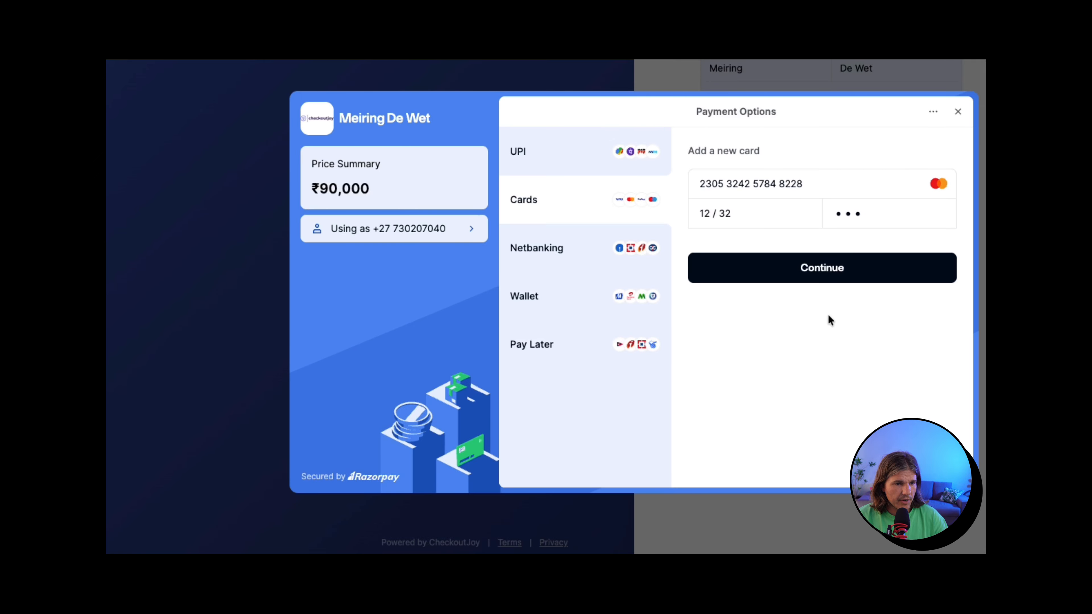
left_click(862, 269)
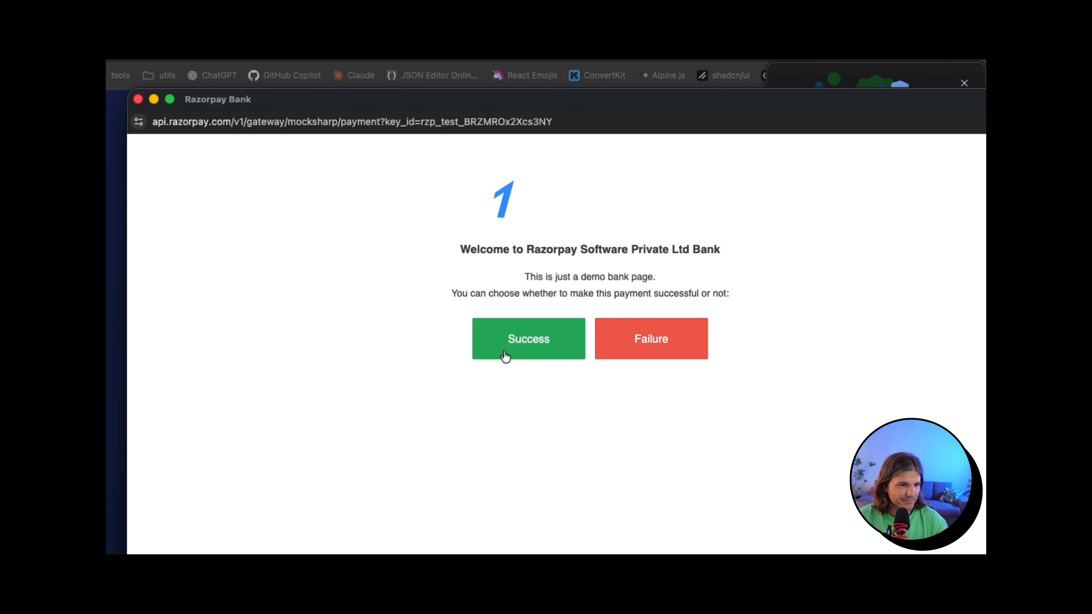
left_click(495, 301)
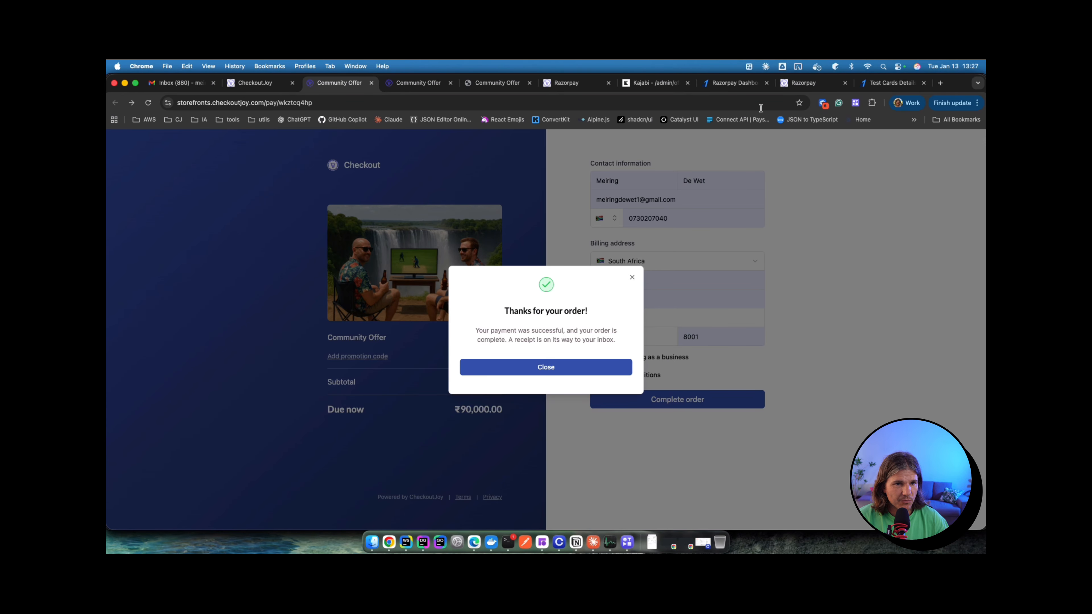
left_click(735, 83)
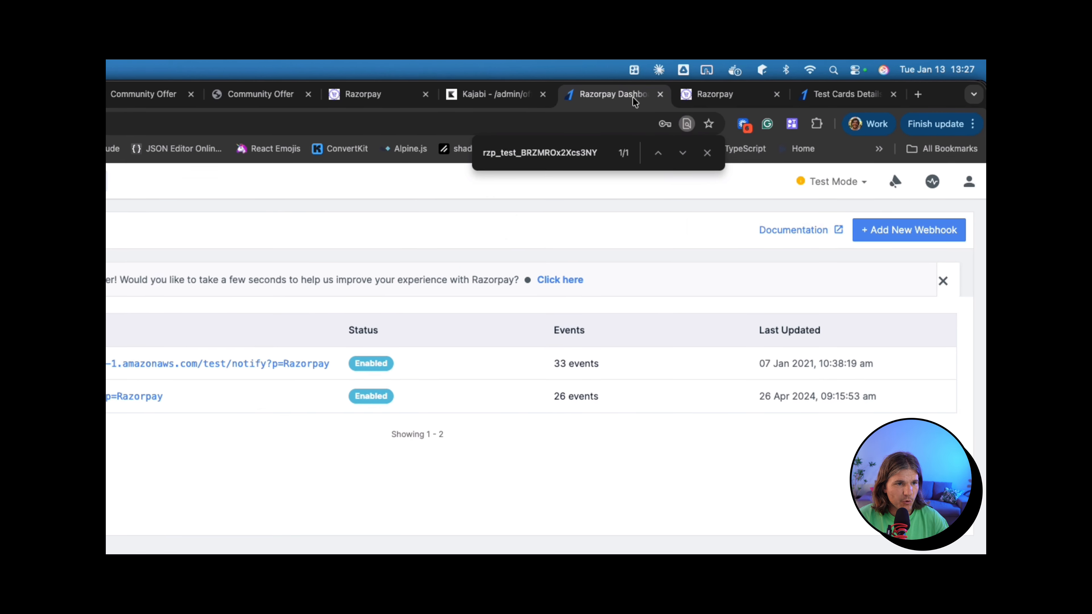
Step: Show Razorpay Transactions with the captured ₹90,000 payment, then return to Kajabi's Community Offer 1
left_click(155, 195)
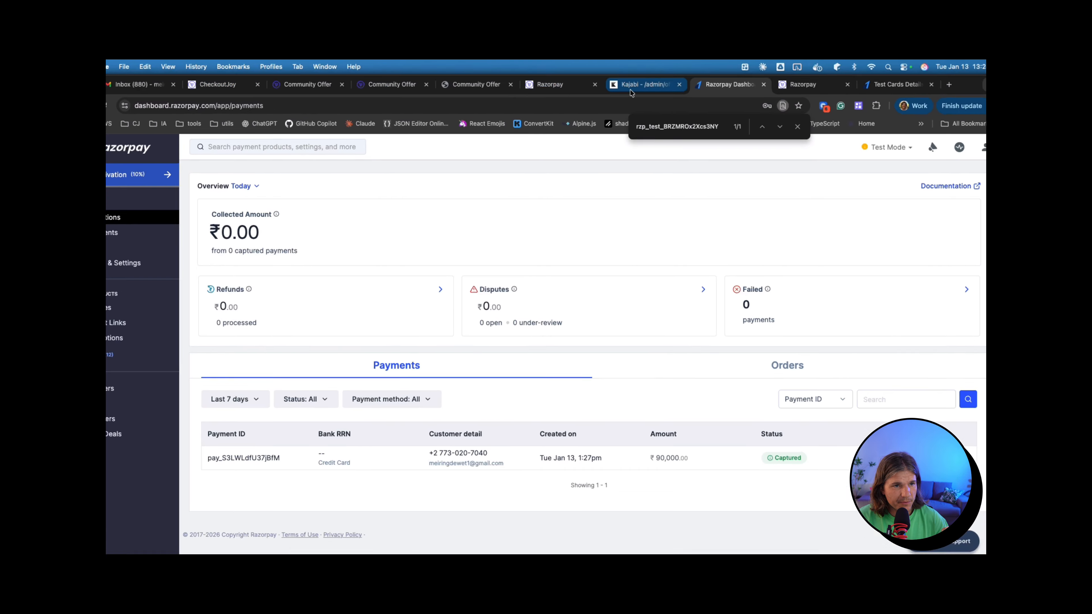
left_click(631, 88)
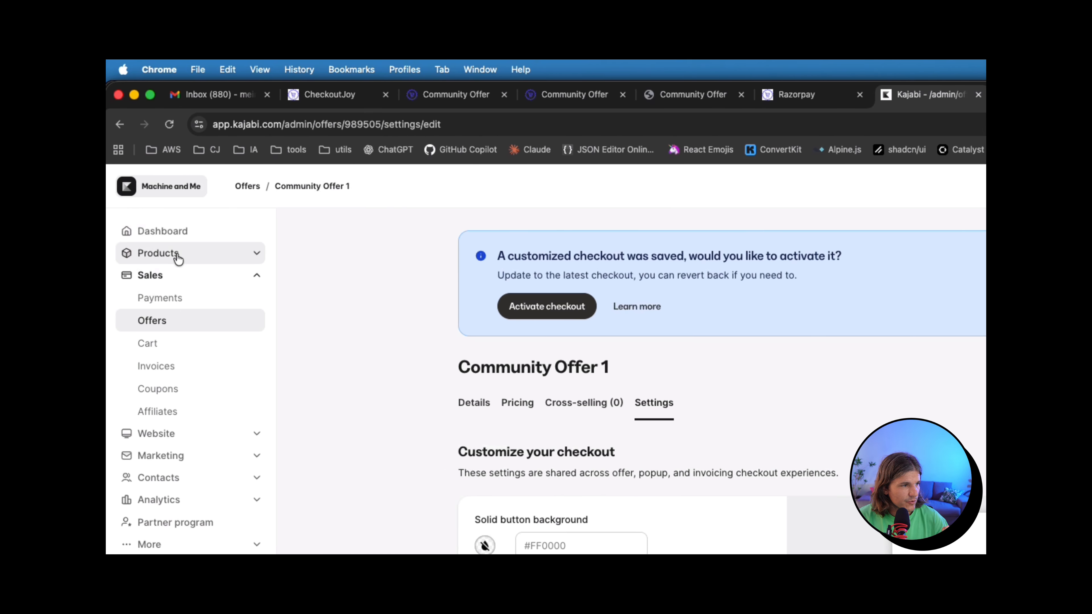
Step: Search All Contacts for the test buyer and open their contact record
left_click(140, 479)
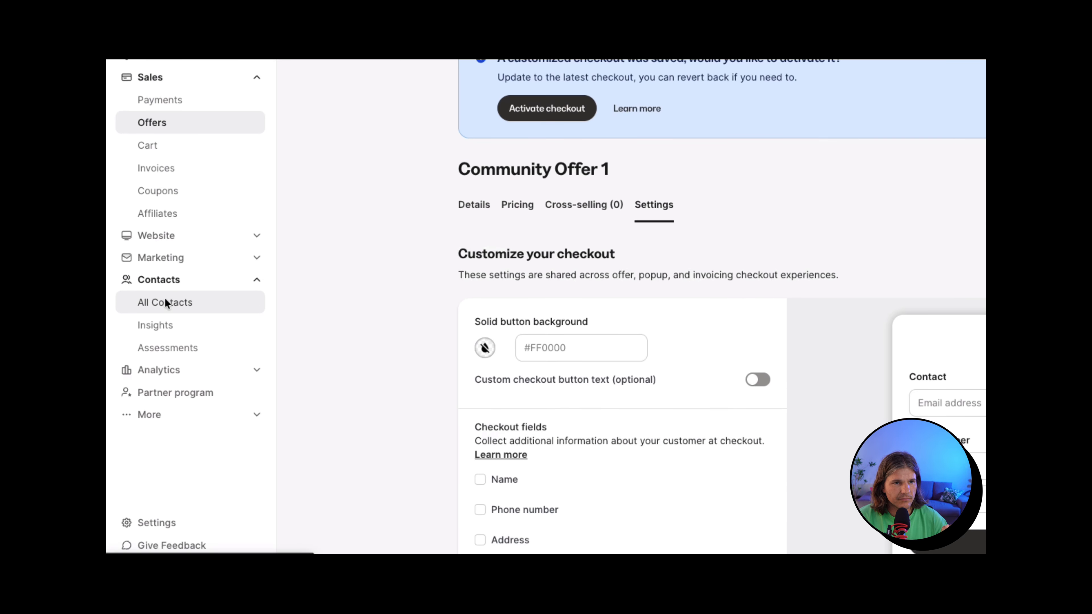
left_click(165, 302)
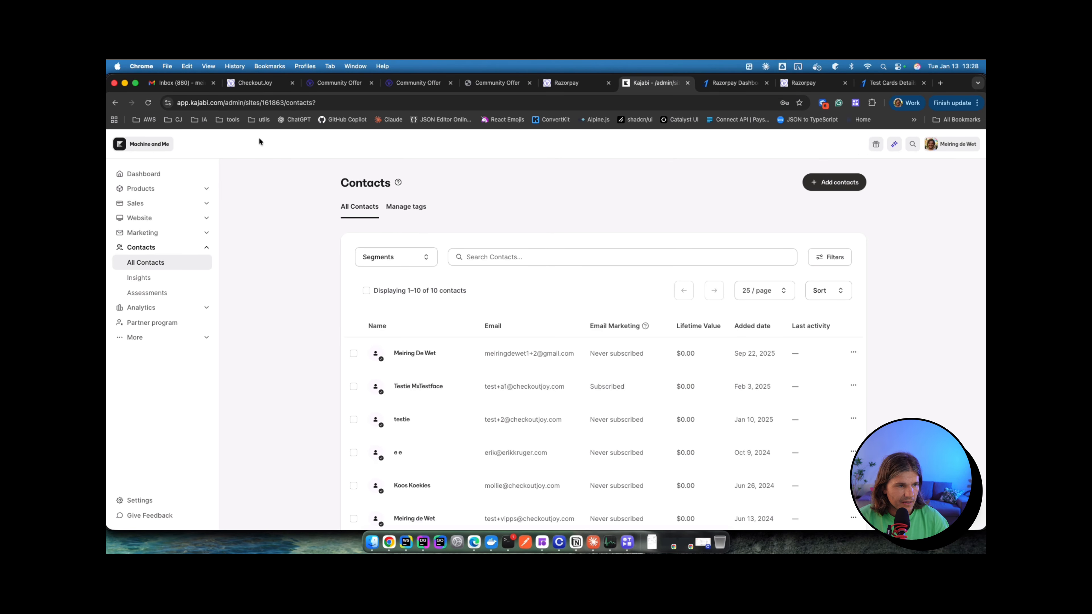
left_click(472, 253)
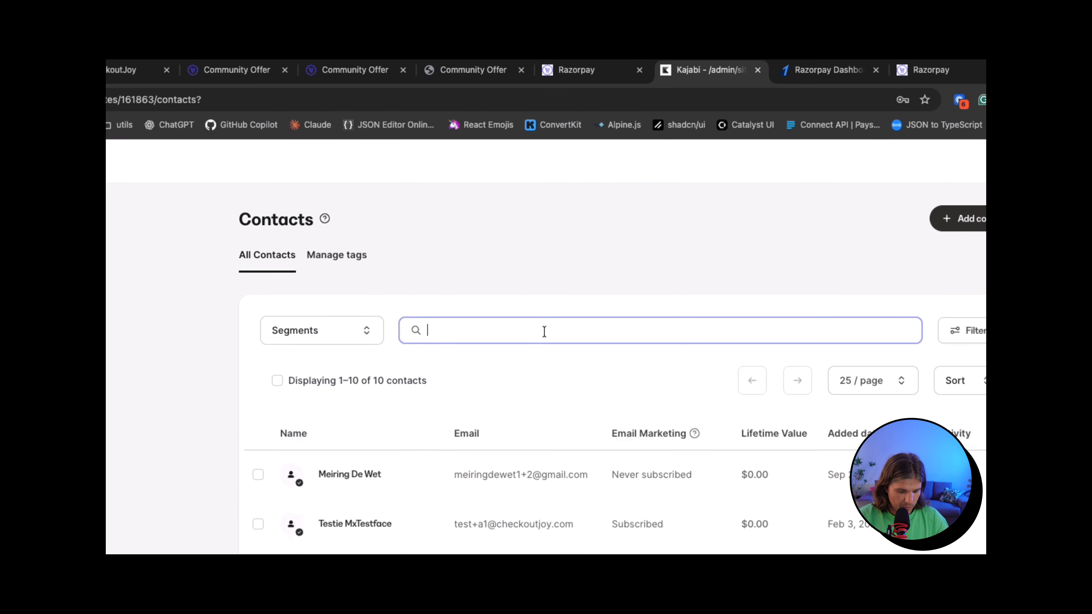
type("meiringde")
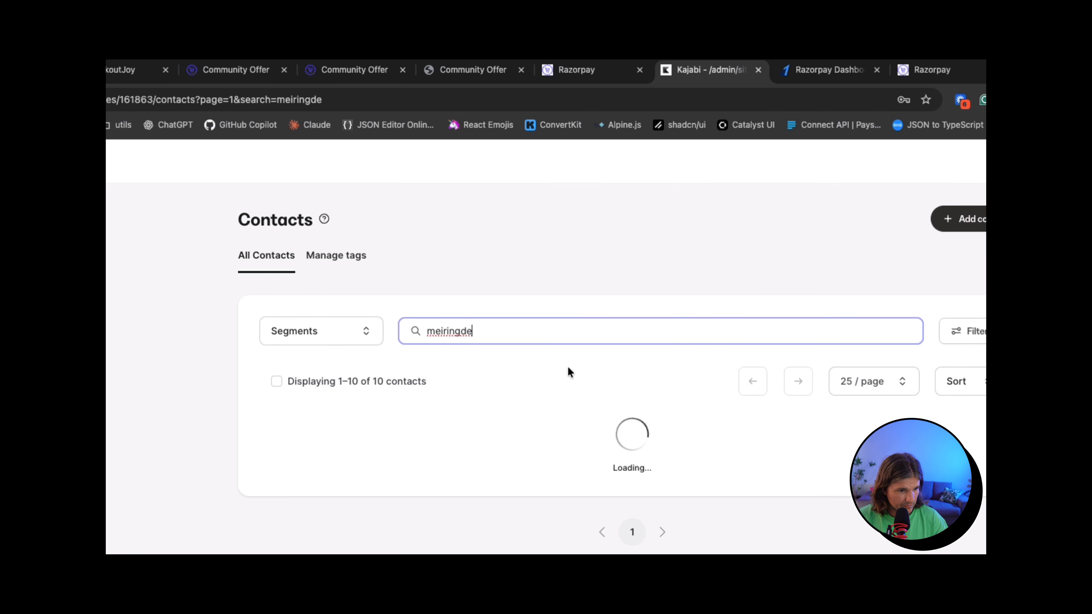
left_click(435, 282)
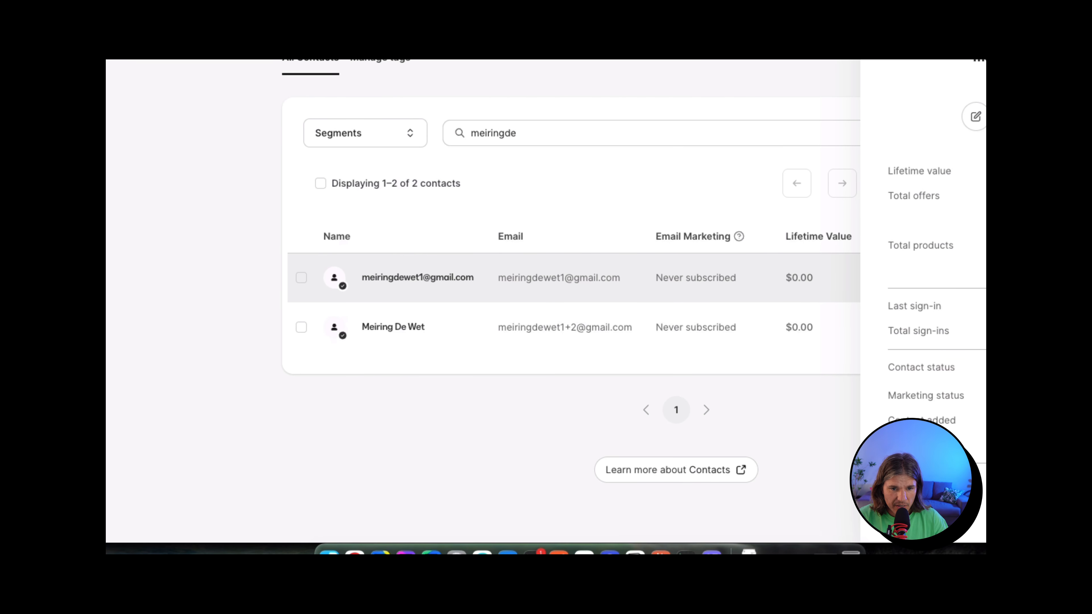
Step: Highlight the Community Offer 1 purchase dated Jan 13, 2026, granted by webhook
scroll(571, 271, "down", 2)
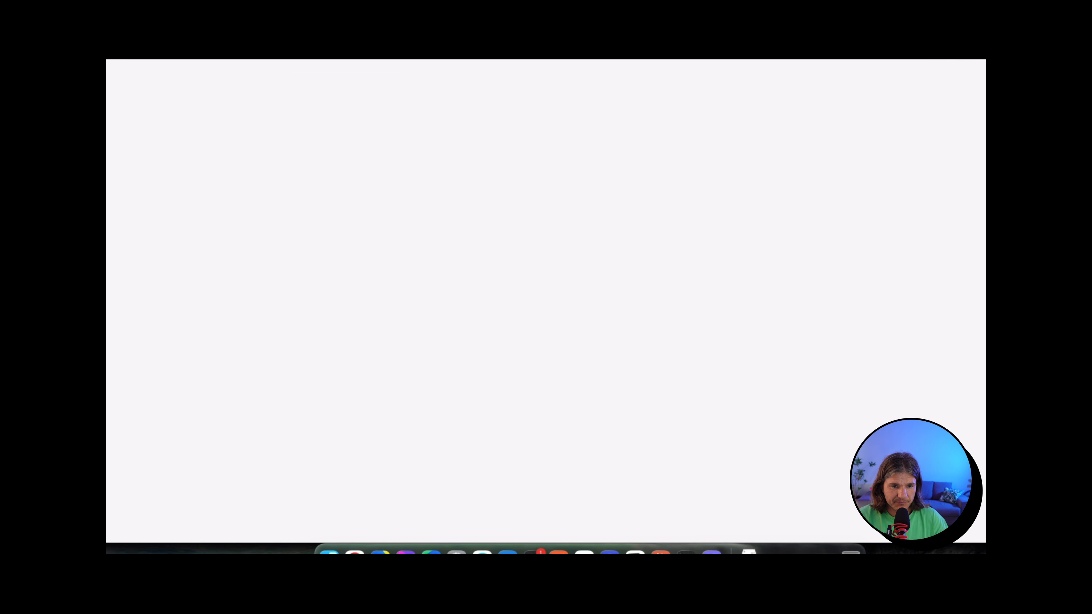
scroll(428, 288, "down", 2)
scroll(429, 293, "down", 4)
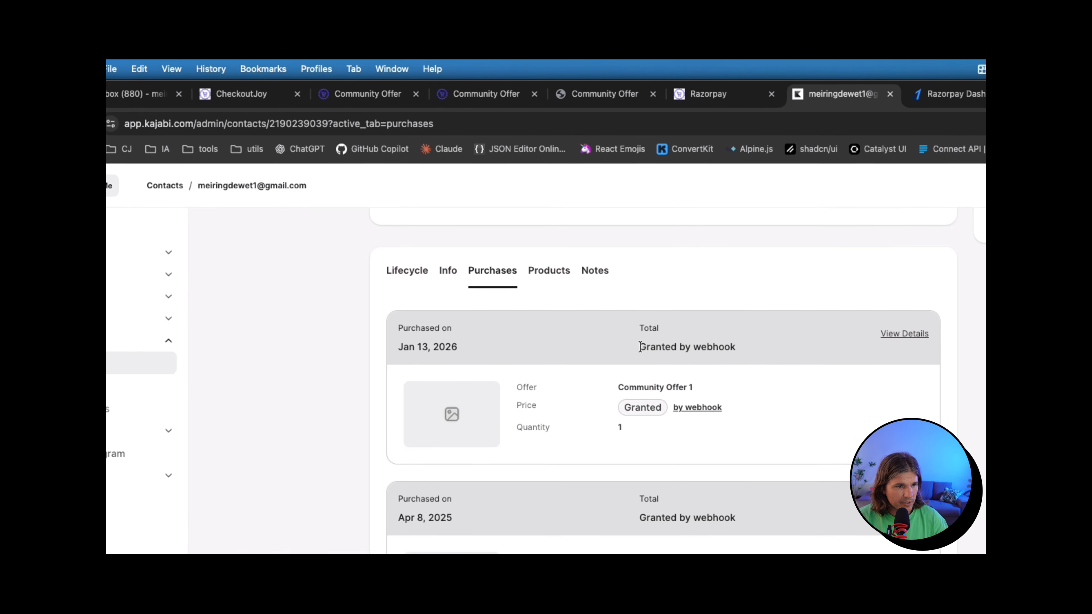
triple_click(640, 347)
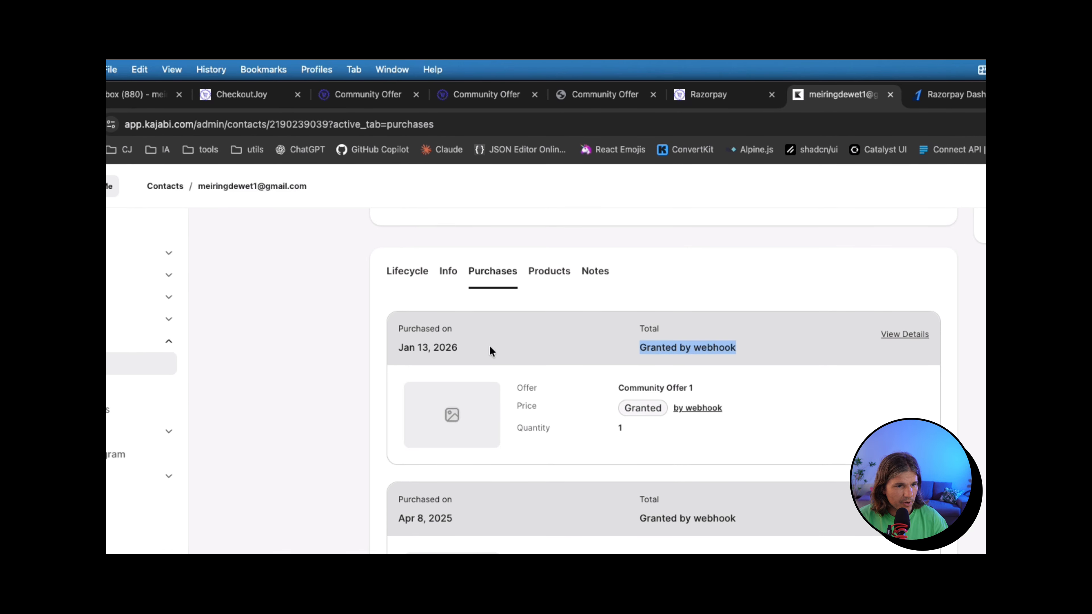
left_click_drag(399, 347, 462, 354)
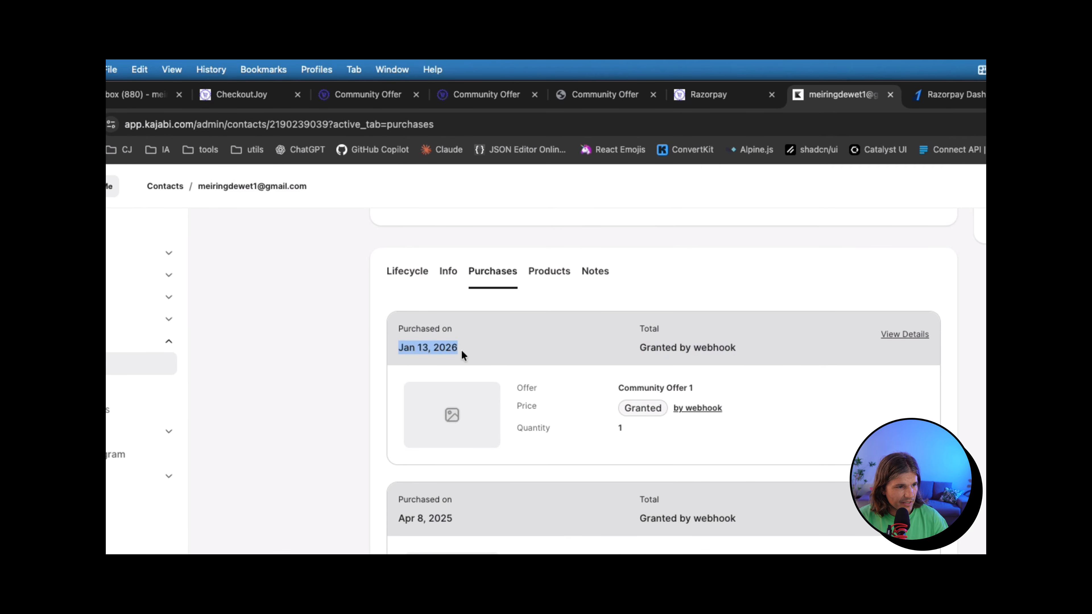
left_click_drag(615, 387, 755, 389)
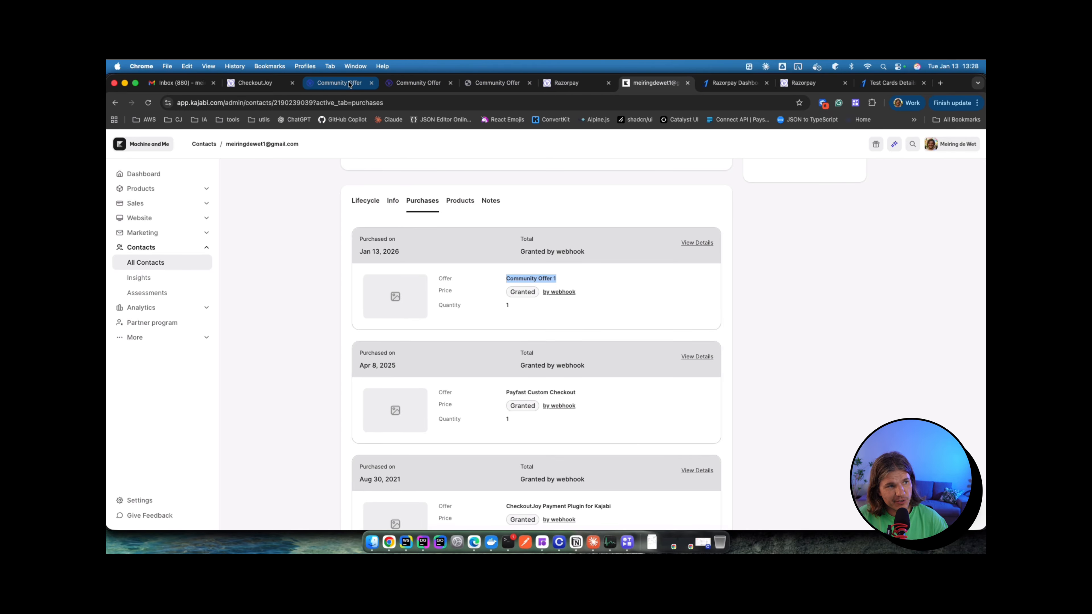
left_click(257, 83)
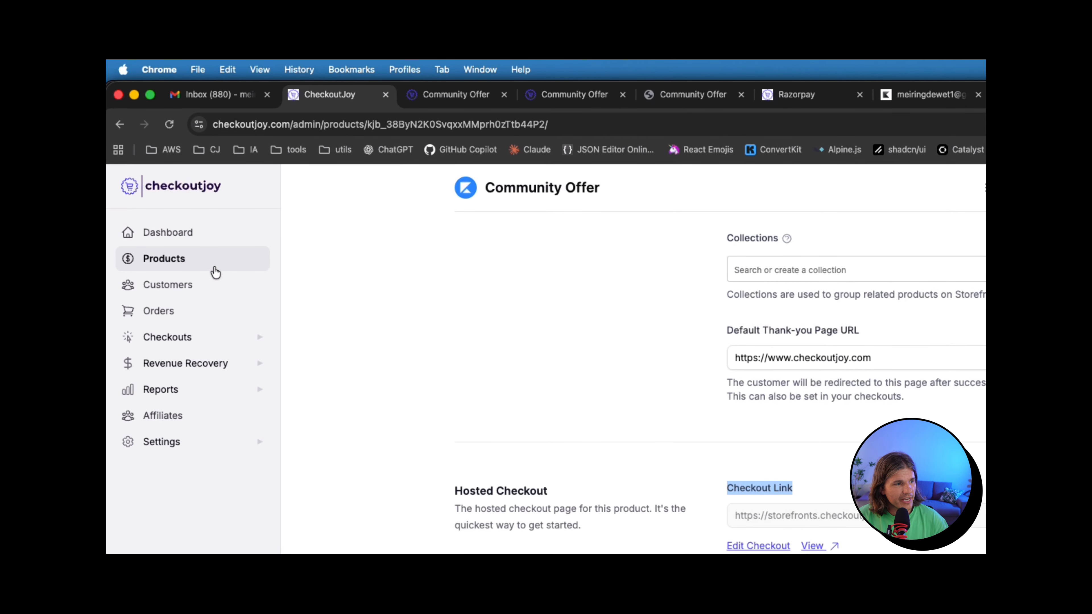
left_click(187, 316)
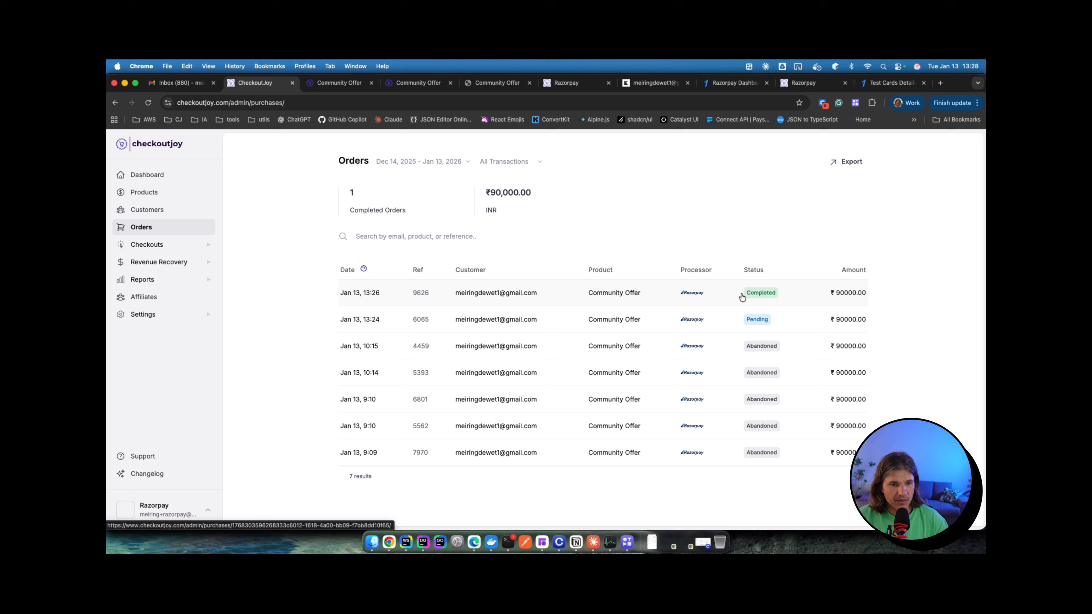
left_click(480, 299)
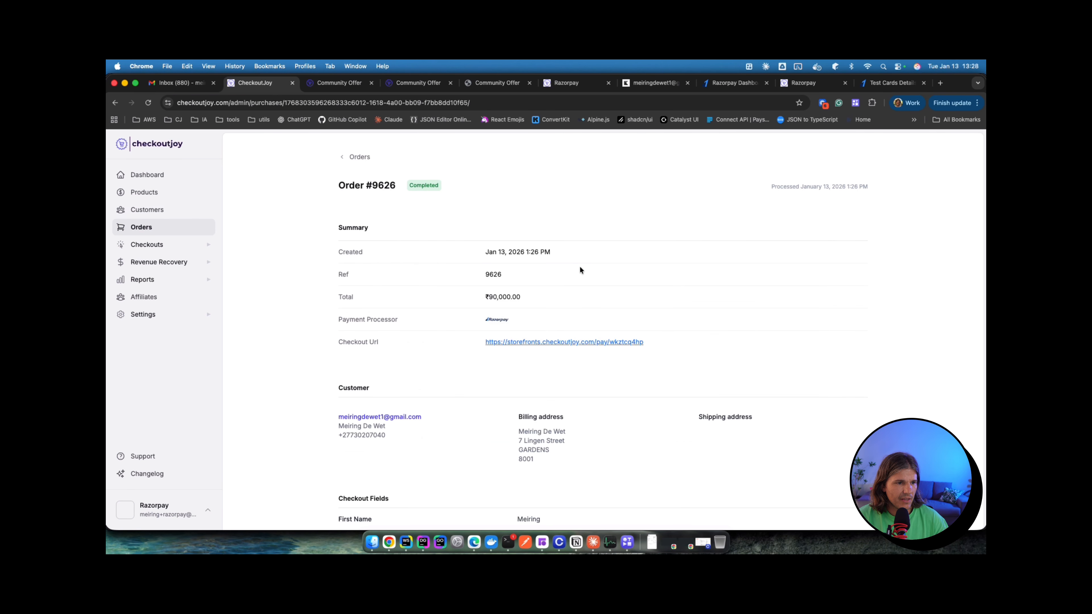
scroll(530, 270, "down", 1)
scroll(546, 299, "down", 2)
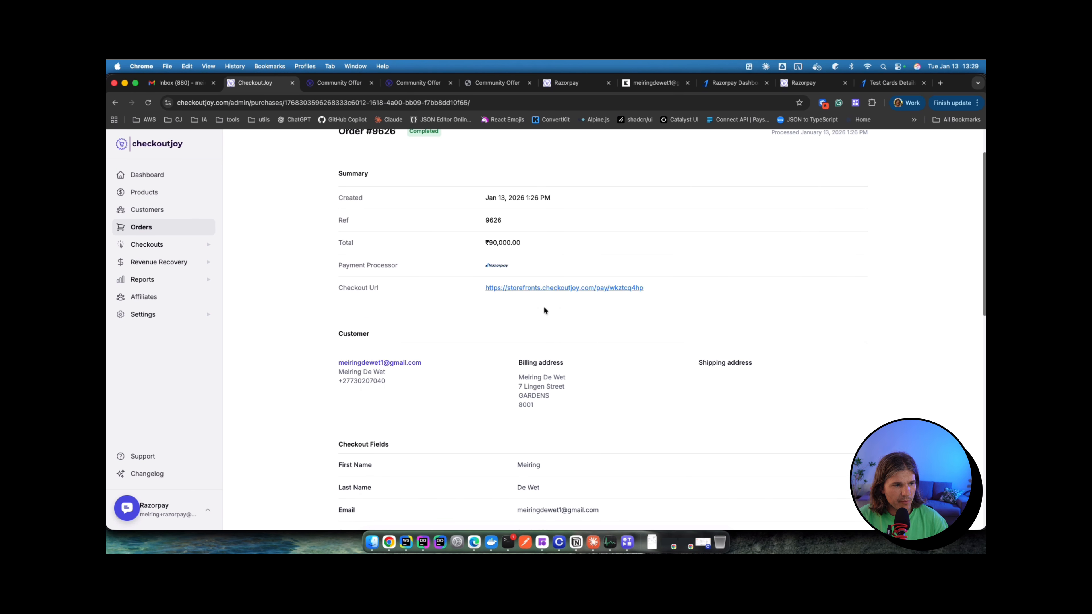
scroll(533, 302, "down", 5)
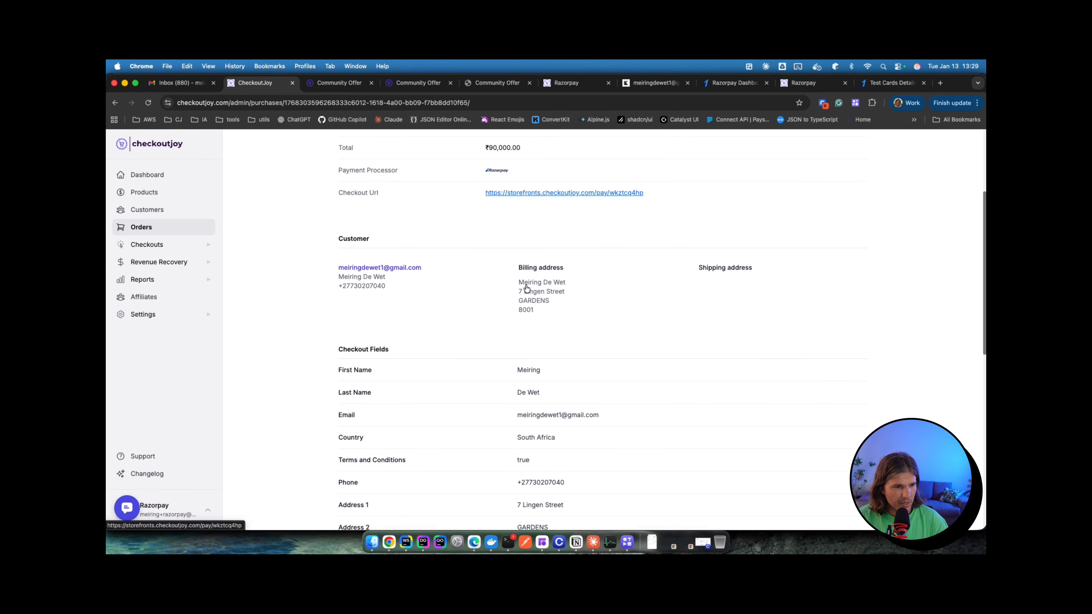
scroll(446, 299, "down", 10)
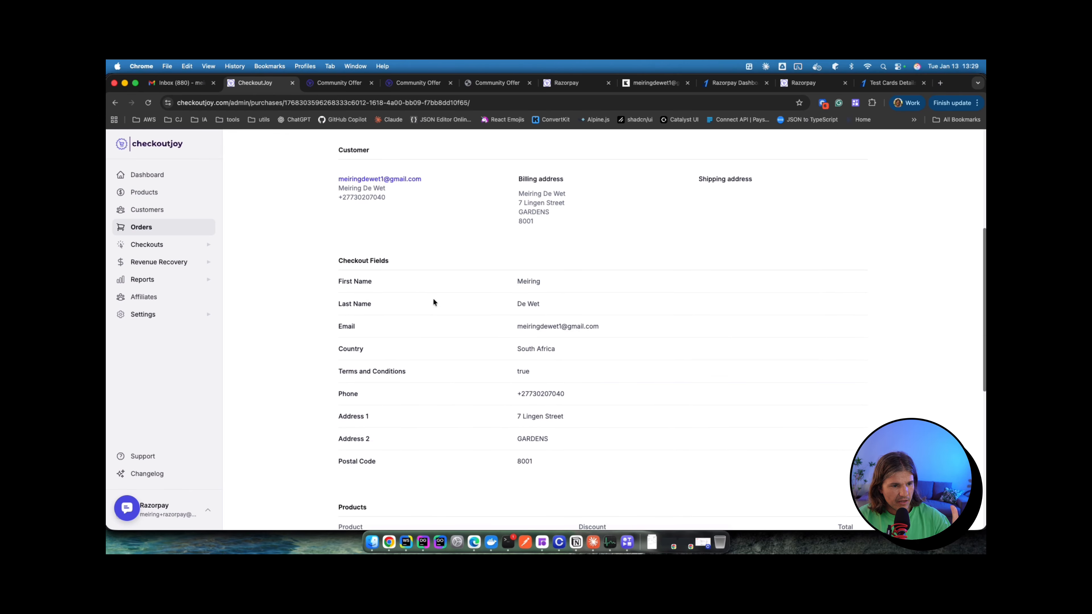
scroll(433, 301, "down", 2)
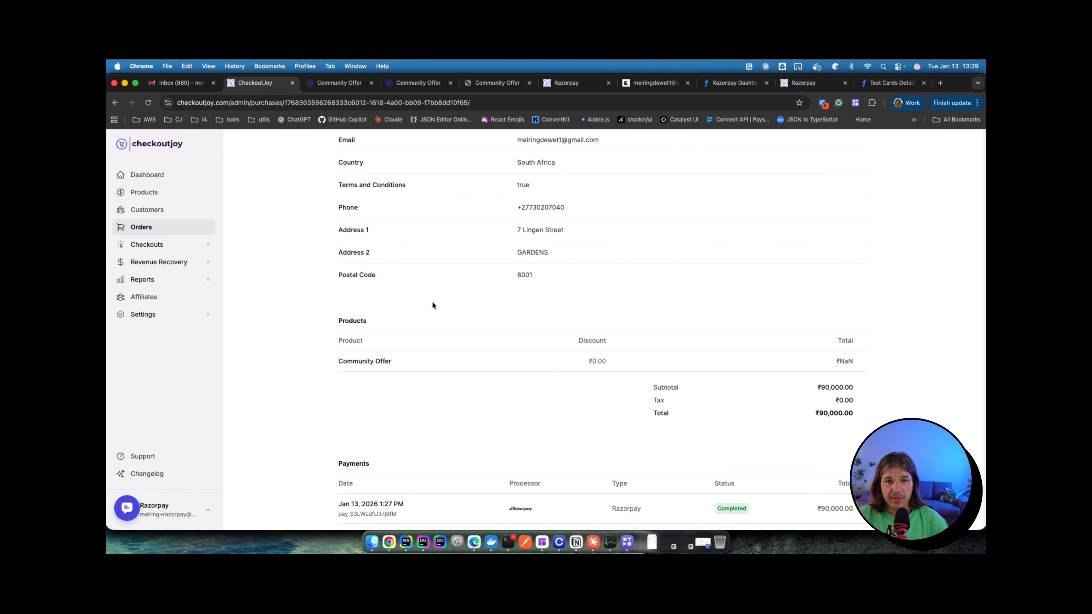
scroll(432, 304, "down", 5)
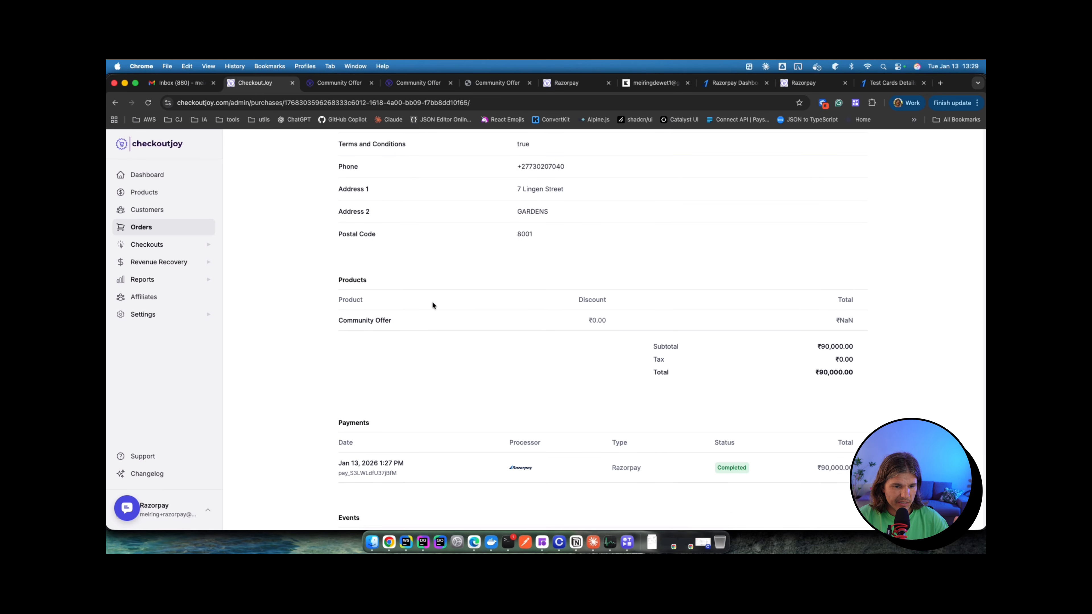
scroll(432, 305, "down", 2)
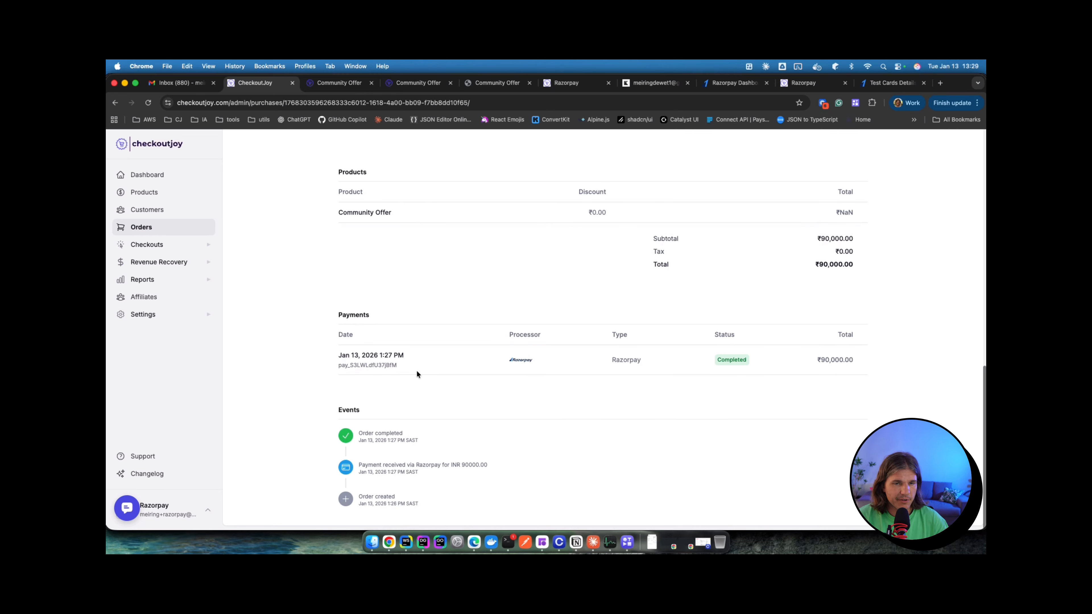